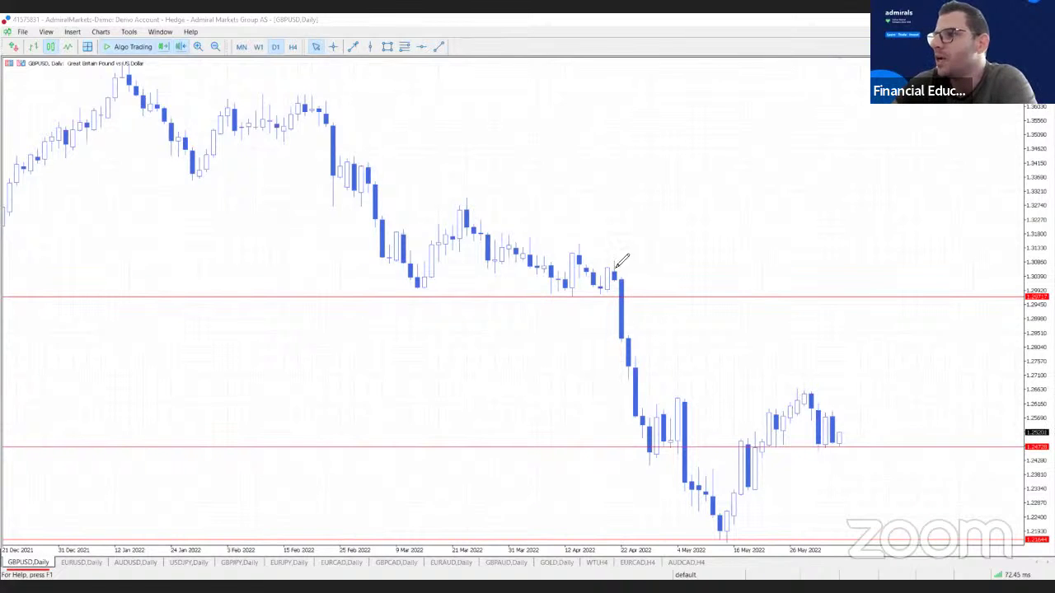
Trace the April–May decline and rebound on the GBPUSD daily chart and draw a horizontal resistance line across the two May highs.
{"action": "mouse_move", "coordinate": [611, 258]}
{"action": "left_mouse_down"}
{"action": "mouse_move", "coordinate": [624, 383]}
{"action": "mouse_move", "coordinate": [648, 455]}
{"action": "mouse_move", "coordinate": [699, 412]}
{"action": "mouse_move", "coordinate": [742, 540]}
{"action": "left_mouse_up"}
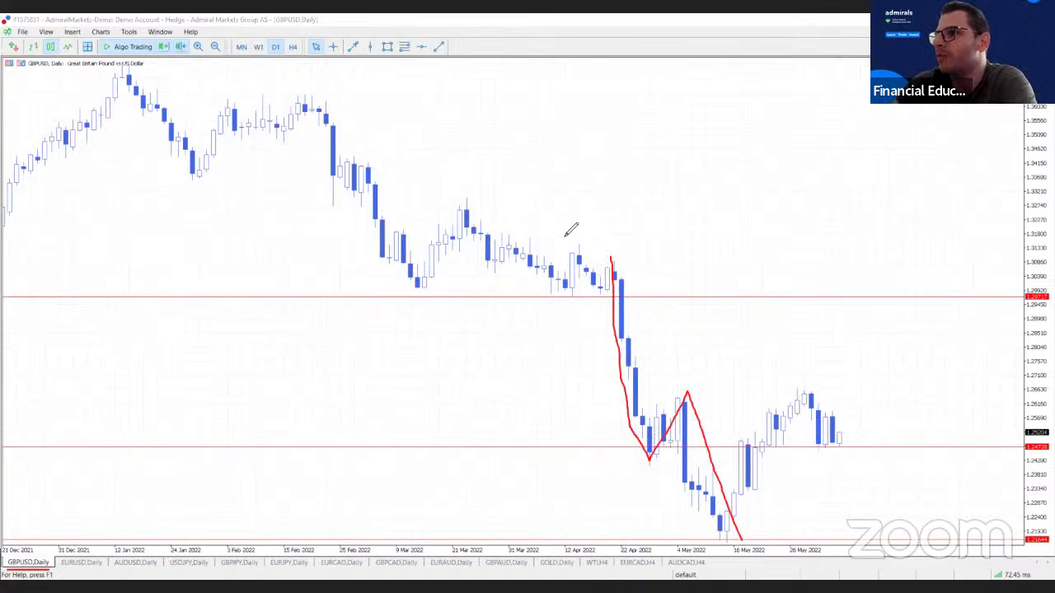
{"action": "left_click_drag", "start_coordinate": [731, 540], "coordinate": [804, 385]}
{"action": "mouse_move", "coordinate": [690, 385]}
{"action": "left_mouse_down"}
{"action": "mouse_move", "coordinate": [684, 409]}
{"action": "mouse_move", "coordinate": [694, 391]}
{"action": "mouse_move", "coordinate": [878, 384]}
{"action": "left_mouse_up"}
{"action": "left_click_drag", "start_coordinate": [815, 398], "coordinate": [836, 427]}
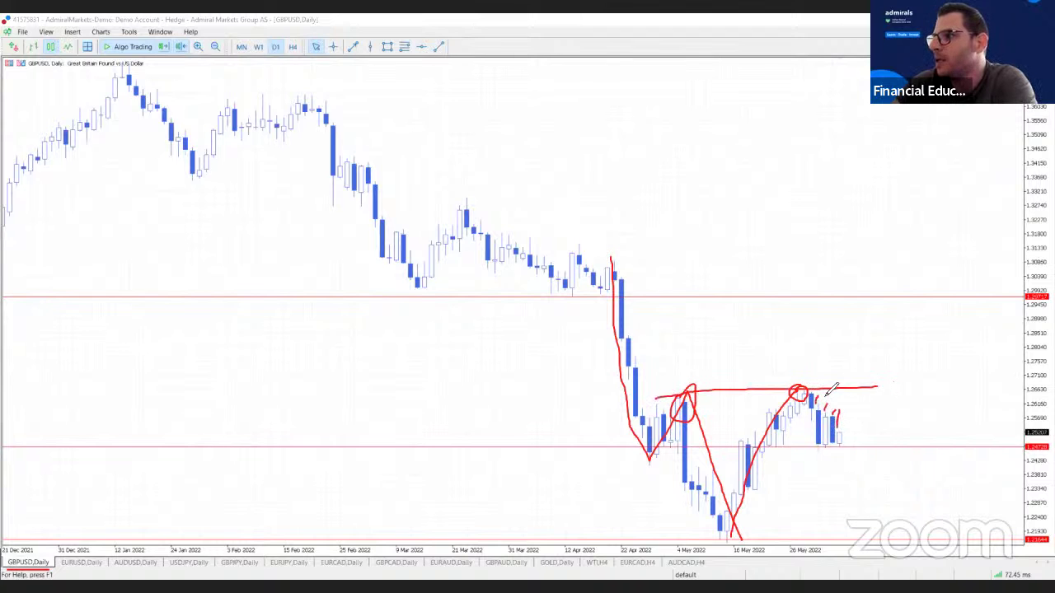
Draw an upward breakout arrow from the resistance line and circle the latest daily candles below it.
{"action": "left_click_drag", "start_coordinate": [801, 387], "coordinate": [844, 330]}
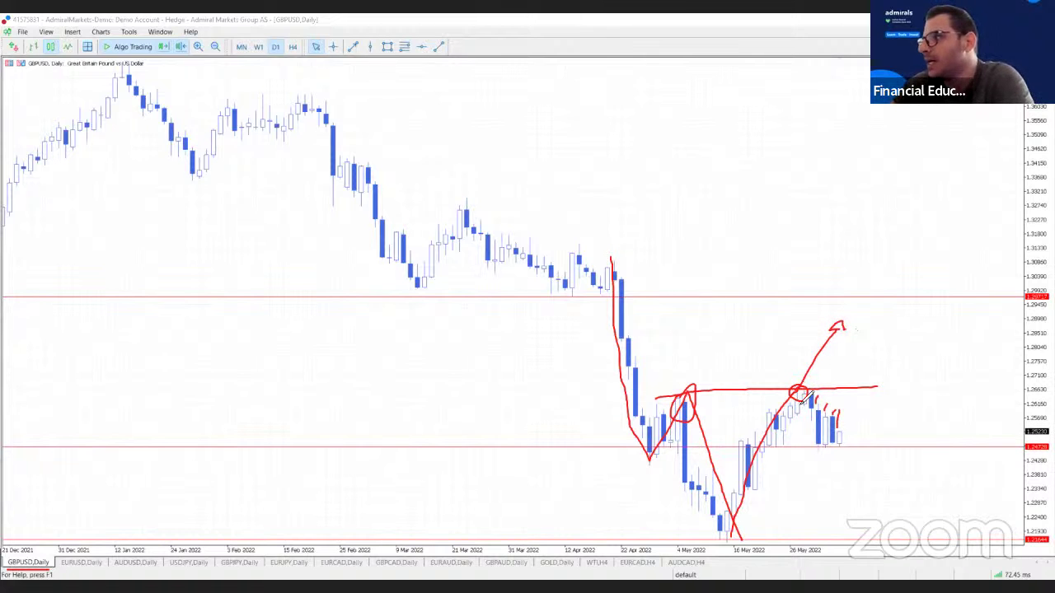
{"action": "mouse_move", "coordinate": [824, 402]}
{"action": "left_mouse_down"}
{"action": "mouse_move", "coordinate": [819, 449]}
{"action": "mouse_move", "coordinate": [865, 433]}
{"action": "mouse_move", "coordinate": [836, 402]}
{"action": "left_mouse_up"}
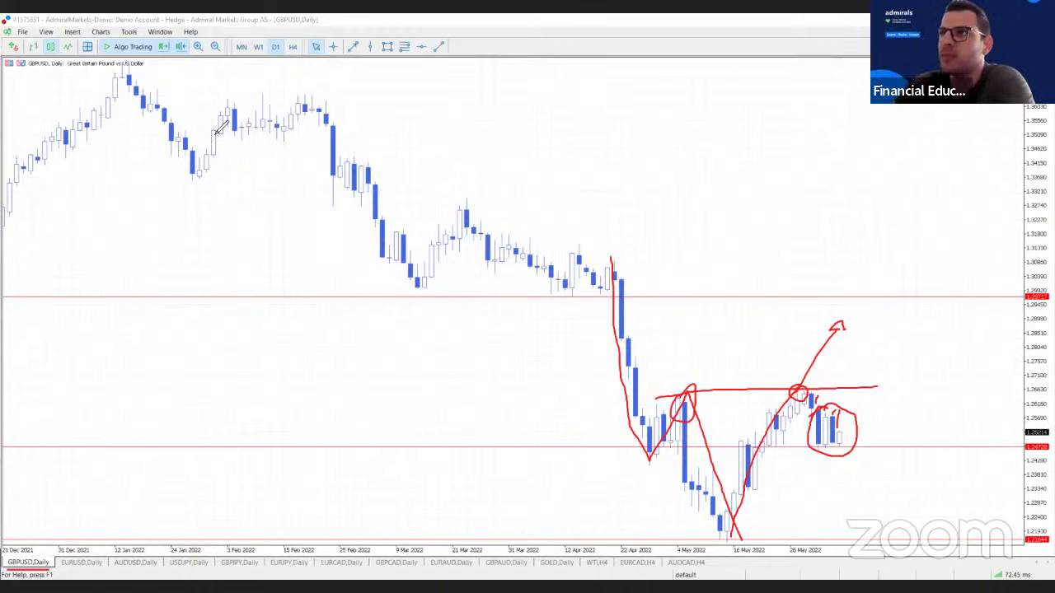
{"action": "left_click_drag", "start_coordinate": [788, 370], "coordinate": [829, 440]}
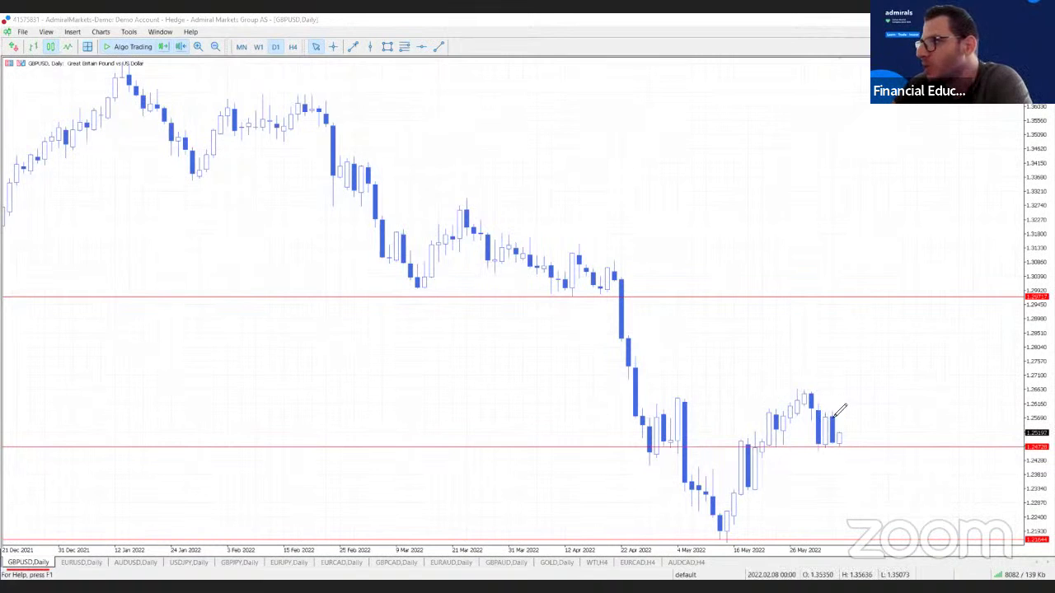
Mark the upper and lower boundaries of the latest GBPUSD daily candles with short horizontal and converging strokes.
{"action": "left_click_drag", "start_coordinate": [818, 404], "coordinate": [847, 404]}
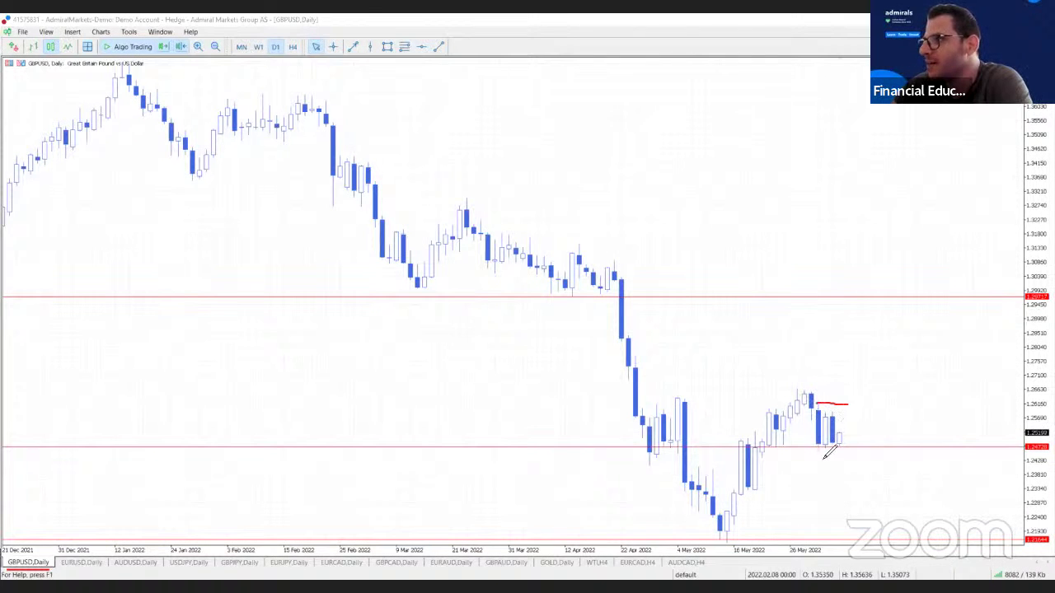
{"action": "left_click_drag", "start_coordinate": [818, 451], "coordinate": [862, 451]}
{"action": "left_click_drag", "start_coordinate": [816, 403], "coordinate": [844, 417]}
{"action": "left_click_drag", "start_coordinate": [815, 453], "coordinate": [850, 445]}
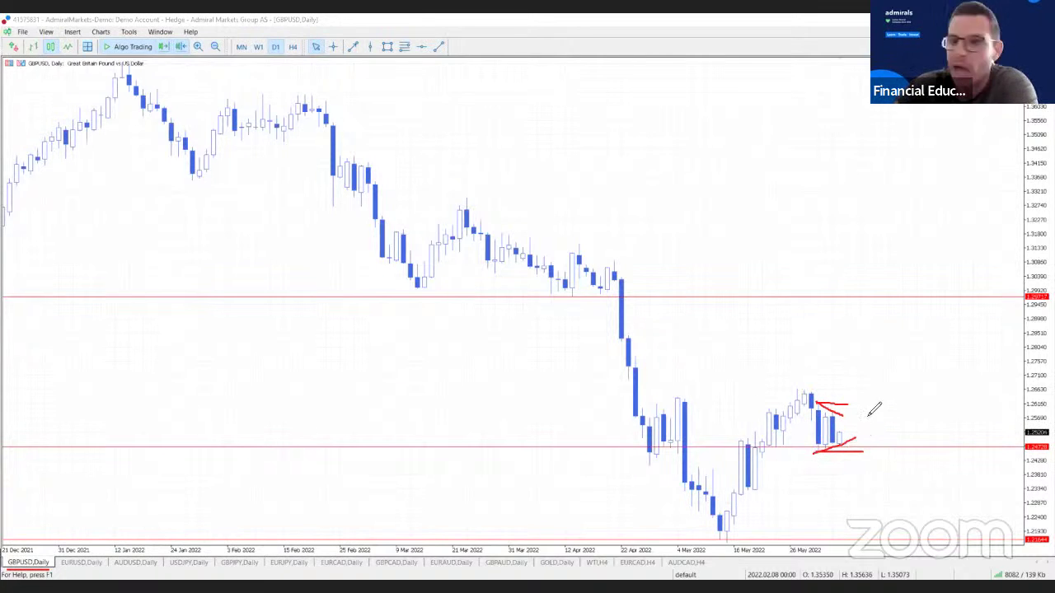
Draw one upward and one downward arrow from the latest daily candle to show both possible breakout directions.
{"action": "mouse_move", "coordinate": [847, 433]}
{"action": "left_mouse_down"}
{"action": "mouse_move", "coordinate": [874, 384]}
{"action": "mouse_move", "coordinate": [884, 394]}
{"action": "left_mouse_up"}
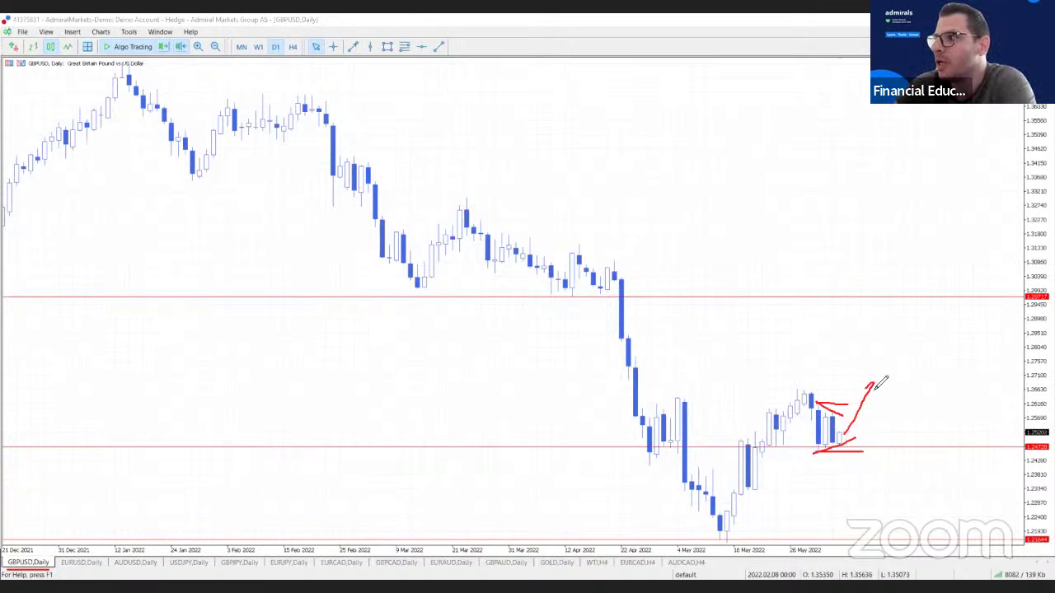
{"action": "left_click_drag", "start_coordinate": [857, 428], "coordinate": [872, 461]}
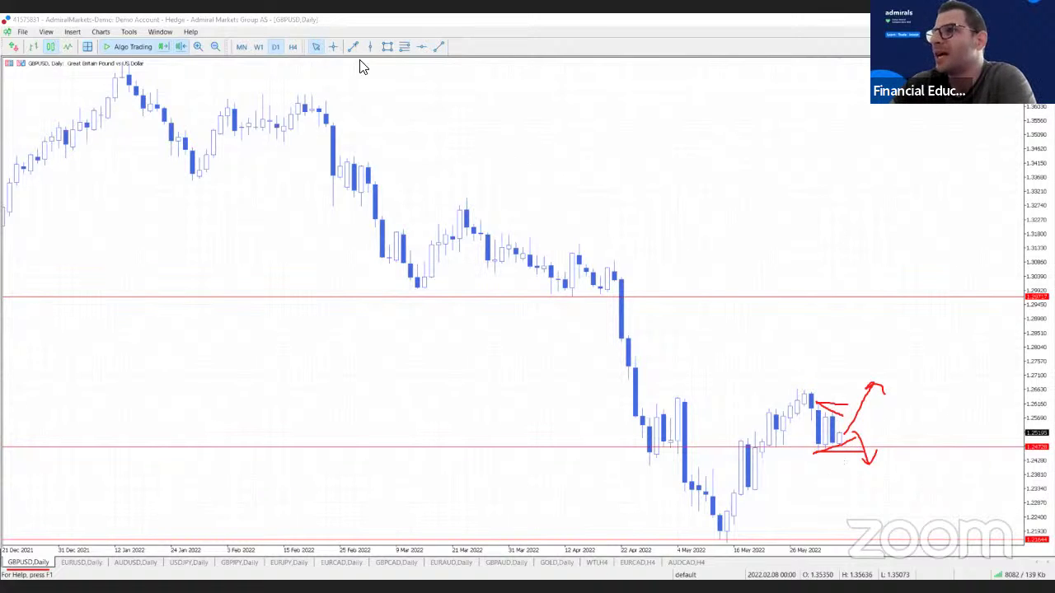
{"action": "mouse_move", "coordinate": [841, 431]}
{"action": "left_mouse_down"}
{"action": "mouse_move", "coordinate": [867, 419]}
{"action": "mouse_move", "coordinate": [895, 466]}
{"action": "left_mouse_up"}
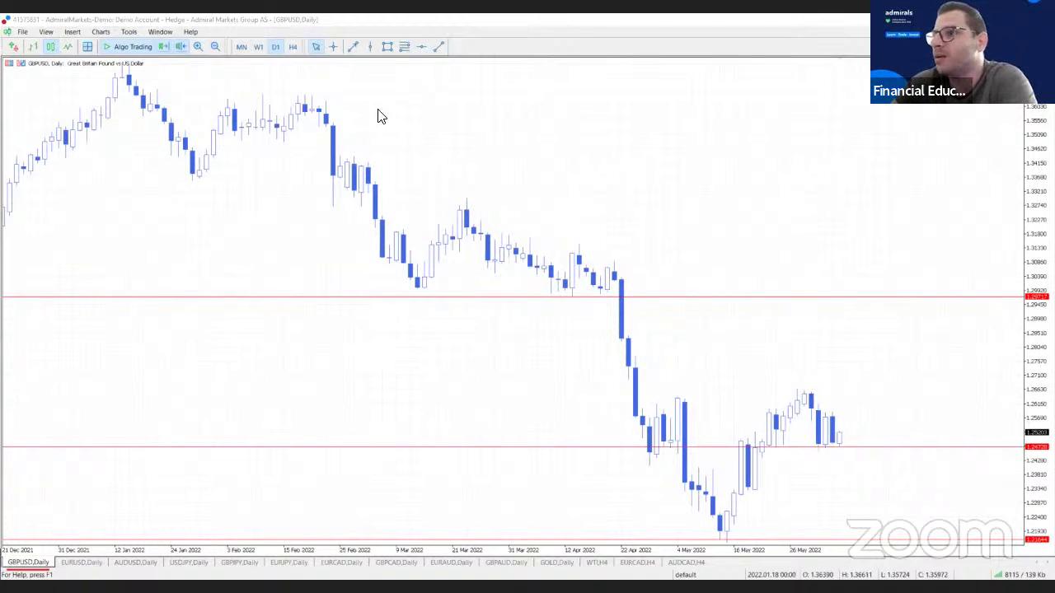
Switch GBPUSD to the H4 timeframe and annotate the rising trend, the two lower lows after the May peak and the horizontal support.
{"action": "left_click", "coordinate": [293, 48]}
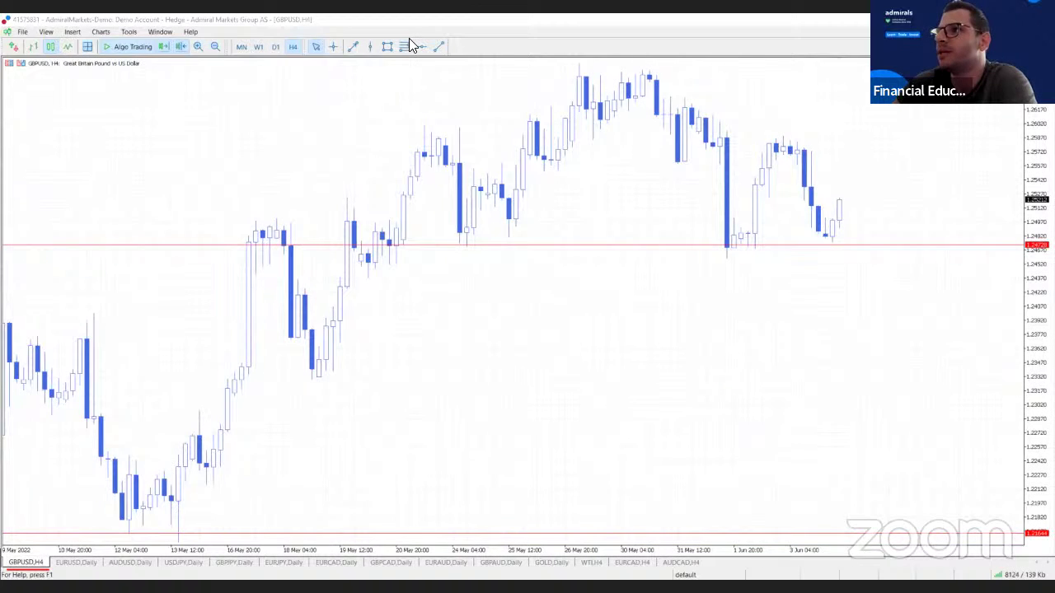
{"action": "mouse_move", "coordinate": [314, 382]}
{"action": "left_mouse_down"}
{"action": "mouse_move", "coordinate": [541, 222]}
{"action": "mouse_move", "coordinate": [738, 29]}
{"action": "left_mouse_up"}
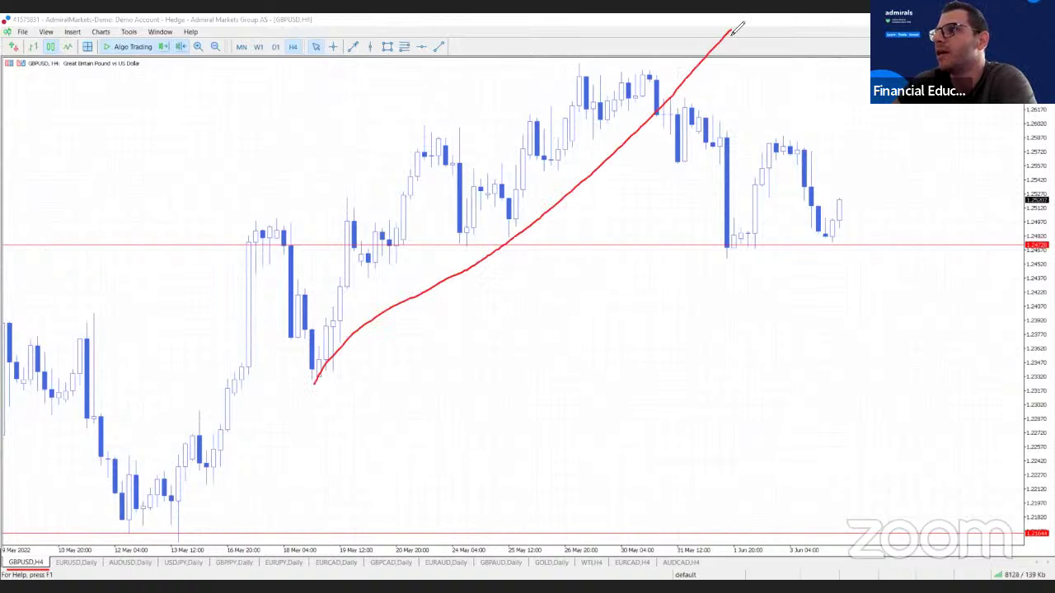
{"action": "mouse_move", "coordinate": [632, 75]}
{"action": "left_mouse_down"}
{"action": "mouse_move", "coordinate": [714, 131]}
{"action": "mouse_move", "coordinate": [739, 262]}
{"action": "left_mouse_up"}
{"action": "left_click_drag", "start_coordinate": [672, 152], "coordinate": [691, 164]}
{"action": "left_click_drag", "start_coordinate": [707, 241], "coordinate": [754, 240]}
{"action": "mouse_move", "coordinate": [302, 244]}
{"action": "left_mouse_down"}
{"action": "mouse_move", "coordinate": [739, 244]}
{"action": "mouse_move", "coordinate": [790, 142]}
{"action": "left_mouse_up"}
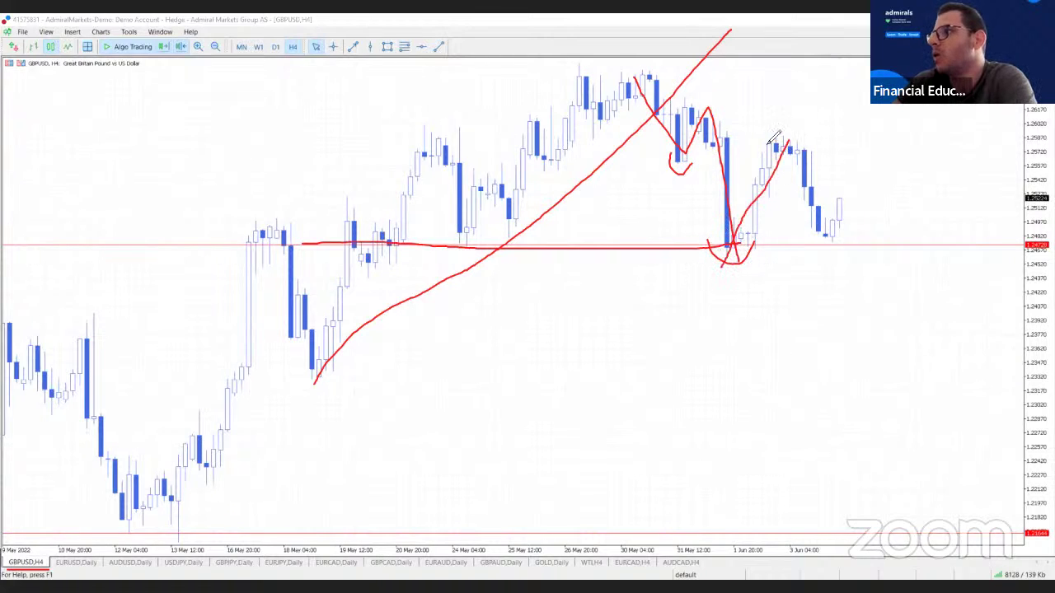
Draw a descending trendline over the lower highs, circle the latest low, and sketch the upward breakout and downward rejection scenarios.
{"action": "left_click_drag", "start_coordinate": [650, 64], "coordinate": [895, 175]}
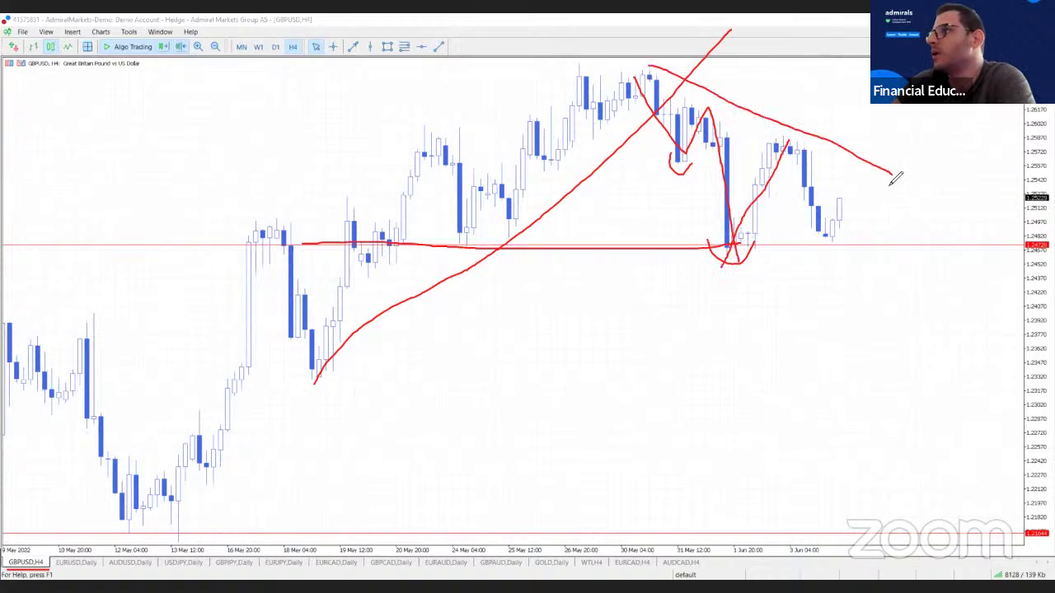
{"action": "mouse_move", "coordinate": [797, 141]}
{"action": "left_mouse_down"}
{"action": "mouse_move", "coordinate": [836, 245]}
{"action": "mouse_move", "coordinate": [844, 235]}
{"action": "mouse_move", "coordinate": [834, 217]}
{"action": "left_mouse_up"}
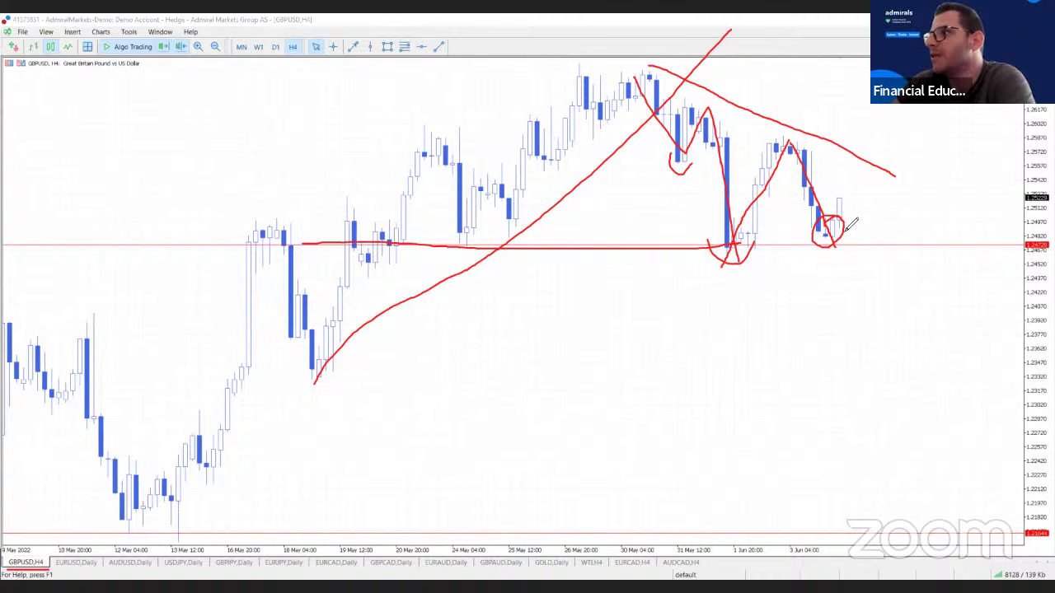
{"action": "mouse_move", "coordinate": [839, 216]}
{"action": "left_mouse_down"}
{"action": "mouse_move", "coordinate": [865, 118]}
{"action": "mouse_move", "coordinate": [883, 157]}
{"action": "left_mouse_up"}
{"action": "left_click_drag", "start_coordinate": [783, 145], "coordinate": [881, 146]}
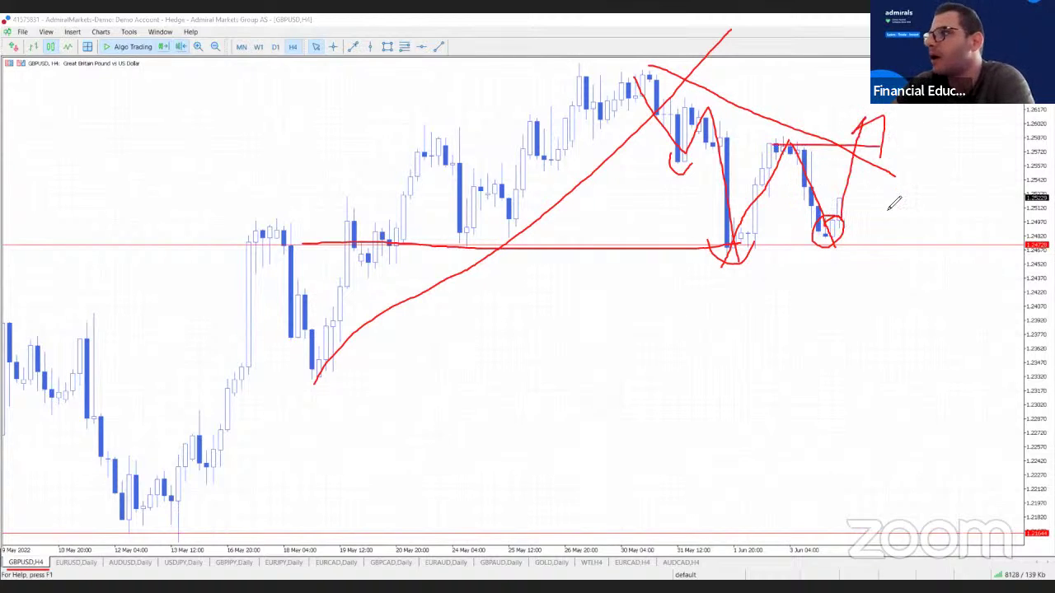
{"action": "mouse_move", "coordinate": [865, 167]}
{"action": "left_mouse_down"}
{"action": "mouse_move", "coordinate": [927, 354]}
{"action": "mouse_move", "coordinate": [939, 303]}
{"action": "left_mouse_up"}
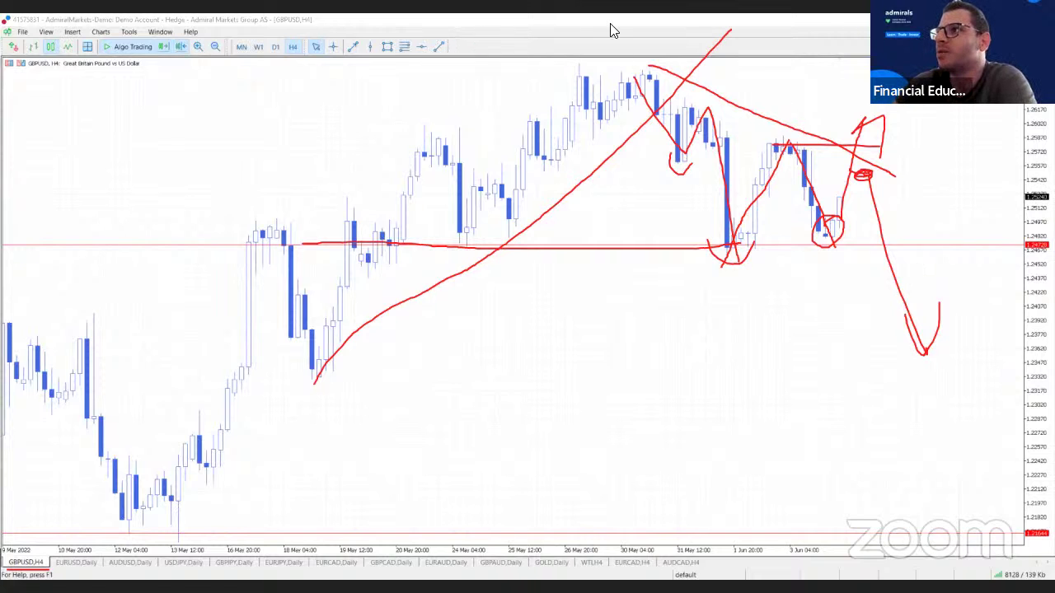
{"action": "mouse_move", "coordinate": [330, 239]}
{"action": "left_mouse_down"}
{"action": "mouse_move", "coordinate": [558, 170]}
{"action": "mouse_move", "coordinate": [852, 134]}
{"action": "mouse_move", "coordinate": [729, 241]}
{"action": "mouse_move", "coordinate": [852, 172]}
{"action": "mouse_move", "coordinate": [932, 322]}
{"action": "mouse_move", "coordinate": [624, 160]}
{"action": "mouse_move", "coordinate": [651, 224]}
{"action": "left_mouse_up"}
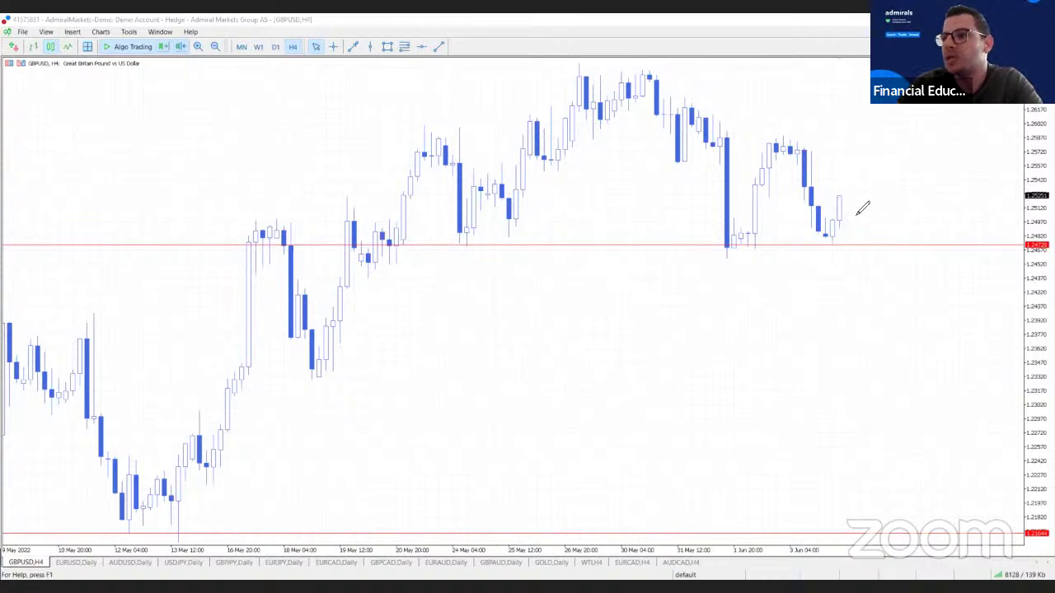
Sketch an upward arrow beside the latest H4 candle and retrace the down-up-down swings with a descending line over their highs.
{"action": "mouse_move", "coordinate": [858, 229]}
{"action": "left_mouse_down"}
{"action": "mouse_move", "coordinate": [893, 148]}
{"action": "mouse_move", "coordinate": [880, 153]}
{"action": "left_mouse_up"}
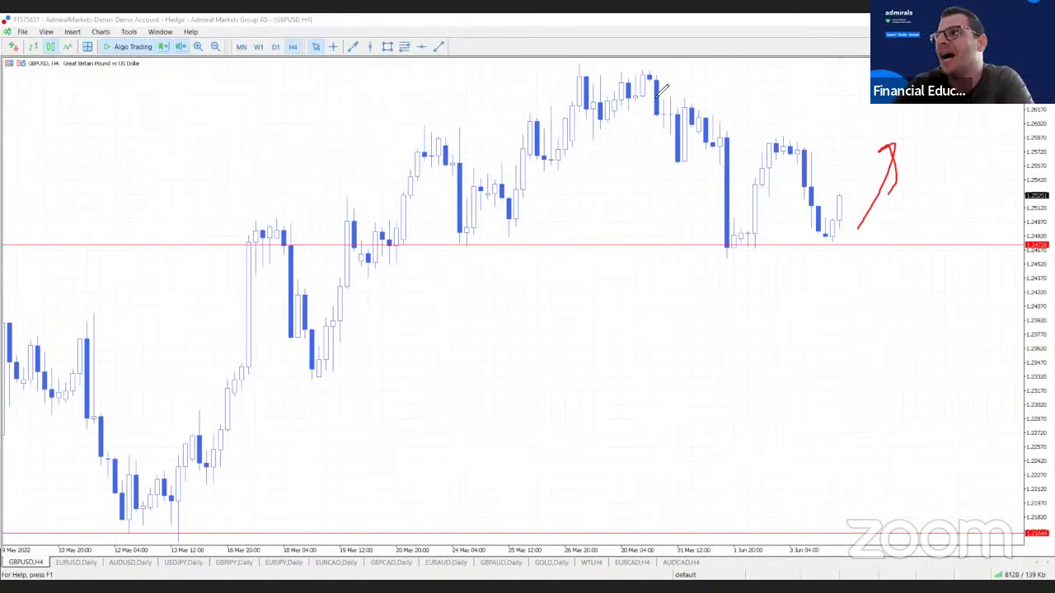
{"action": "mouse_move", "coordinate": [646, 72]}
{"action": "left_mouse_down"}
{"action": "mouse_move", "coordinate": [726, 245]}
{"action": "mouse_move", "coordinate": [832, 231]}
{"action": "left_mouse_up"}
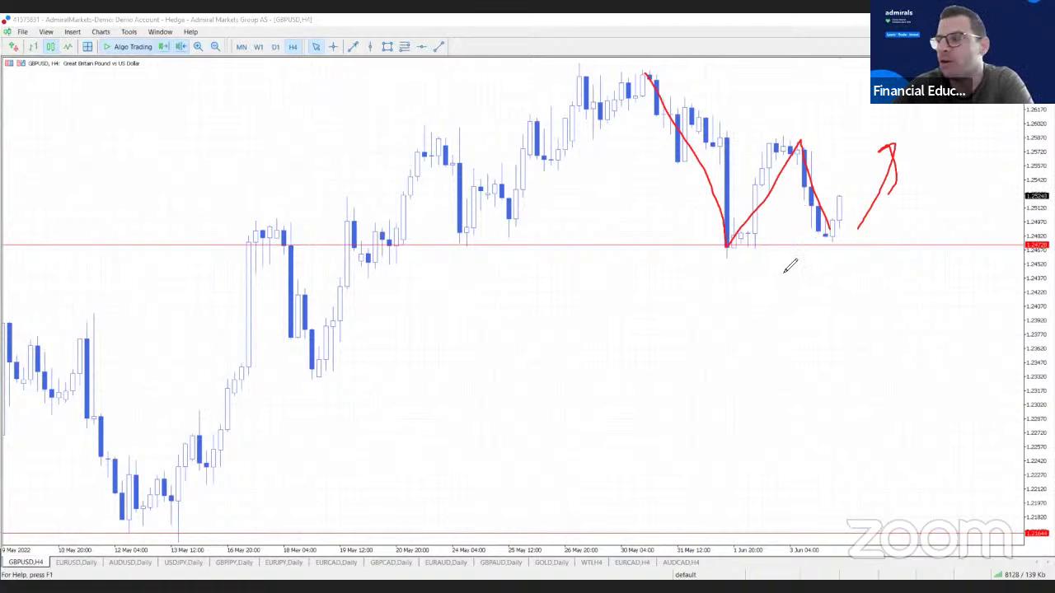
{"action": "mouse_move", "coordinate": [641, 74]}
{"action": "left_mouse_down"}
{"action": "mouse_move", "coordinate": [696, 113]}
{"action": "mouse_move", "coordinate": [840, 178]}
{"action": "left_mouse_up"}
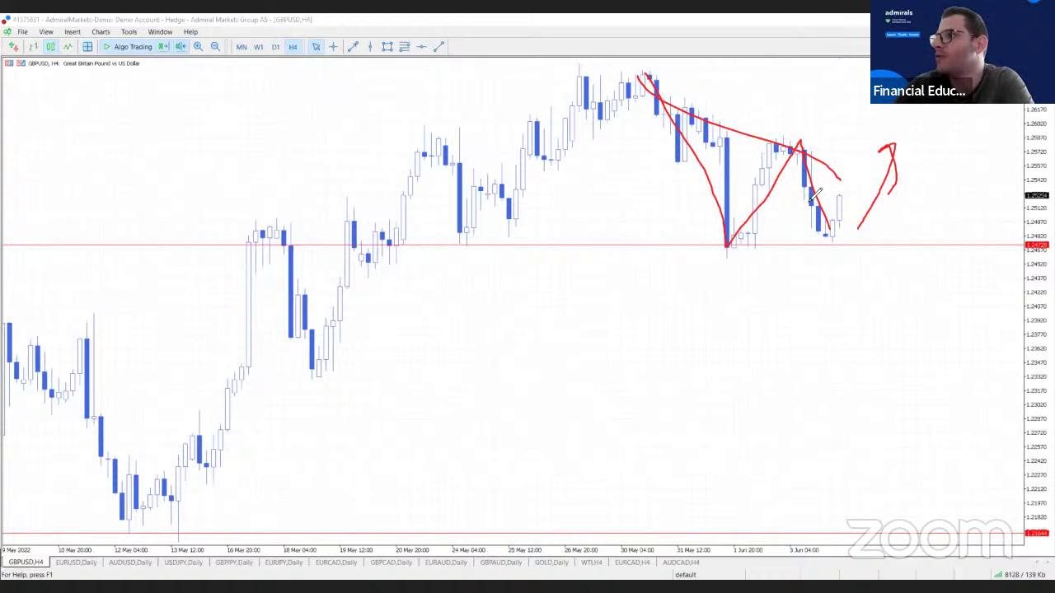
Draw a horizontal line at the early-June high and sketch a stepwise decline of lower lows towards a line along the May low.
{"action": "left_click_drag", "start_coordinate": [771, 147], "coordinate": [939, 147]}
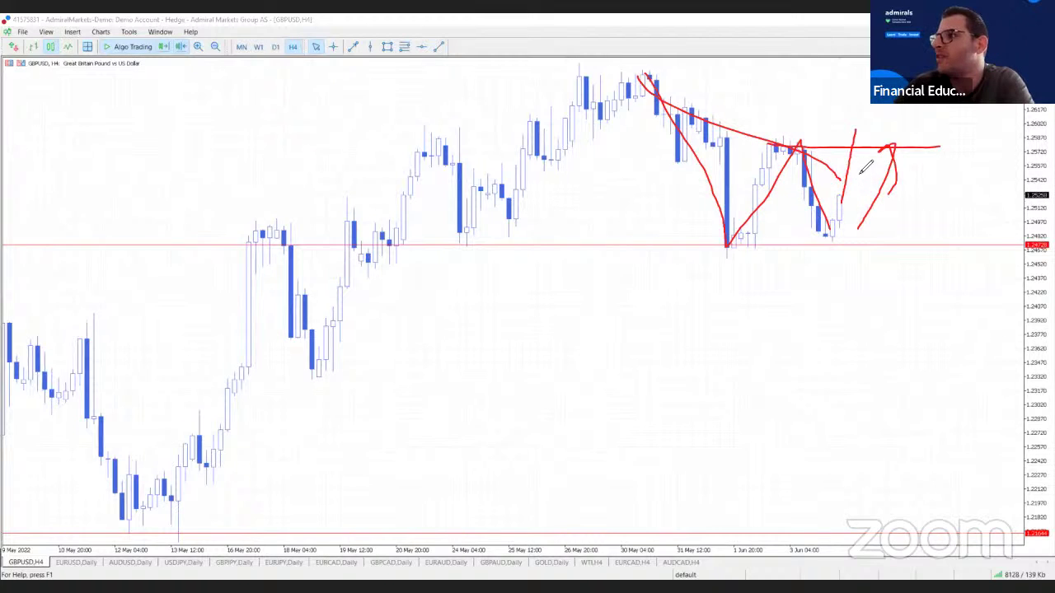
{"action": "mouse_move", "coordinate": [857, 173]}
{"action": "left_mouse_down"}
{"action": "mouse_move", "coordinate": [870, 172]}
{"action": "mouse_move", "coordinate": [883, 285]}
{"action": "mouse_move", "coordinate": [924, 264]}
{"action": "left_mouse_up"}
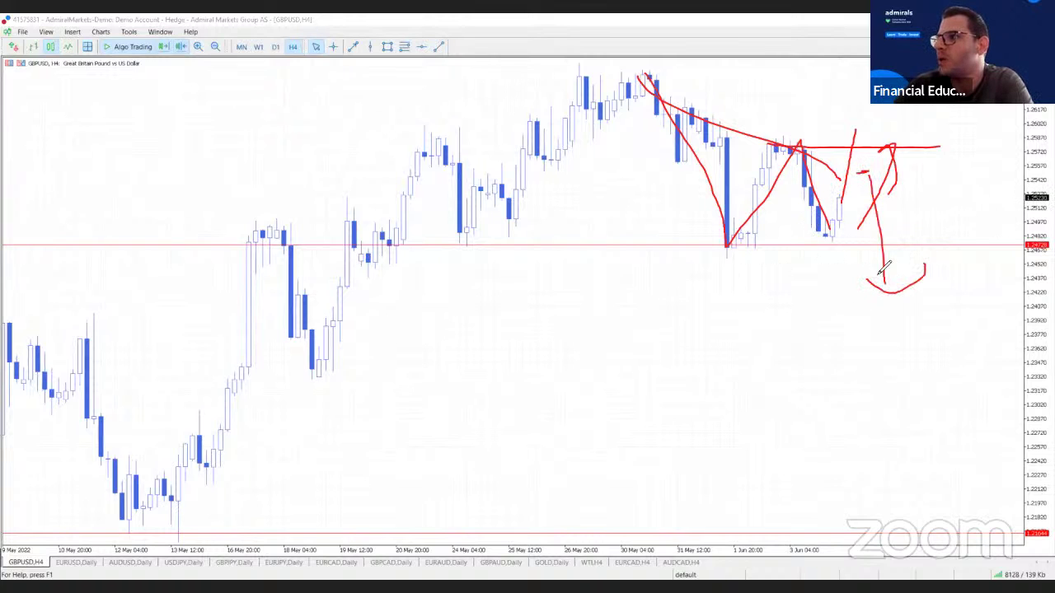
{"action": "left_click_drag", "start_coordinate": [806, 240], "coordinate": [849, 238]}
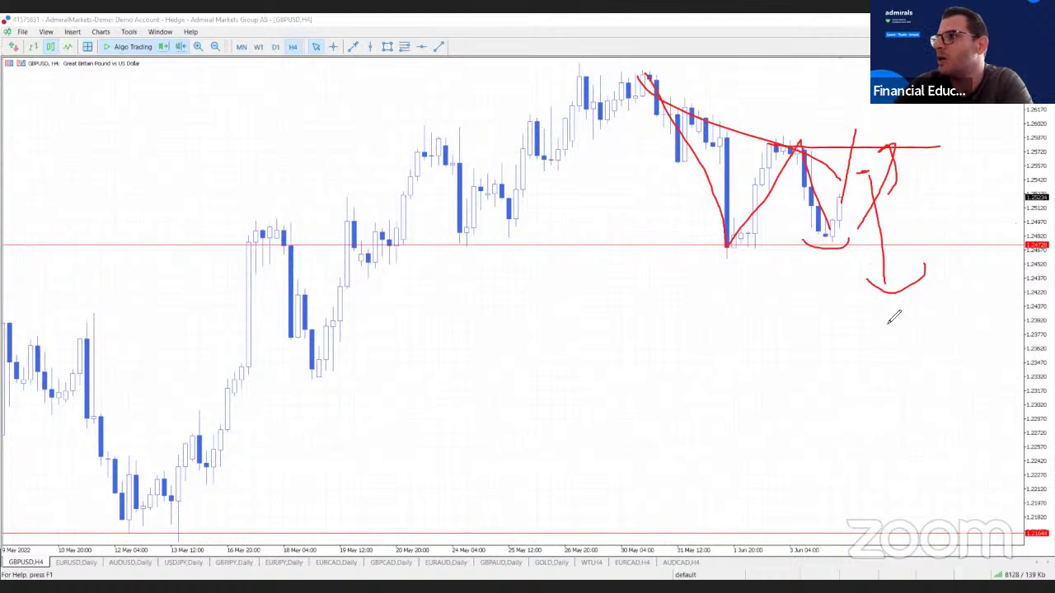
{"action": "mouse_move", "coordinate": [904, 289]}
{"action": "left_mouse_down"}
{"action": "mouse_move", "coordinate": [961, 220]}
{"action": "mouse_move", "coordinate": [985, 311]}
{"action": "mouse_move", "coordinate": [1011, 284]}
{"action": "left_mouse_up"}
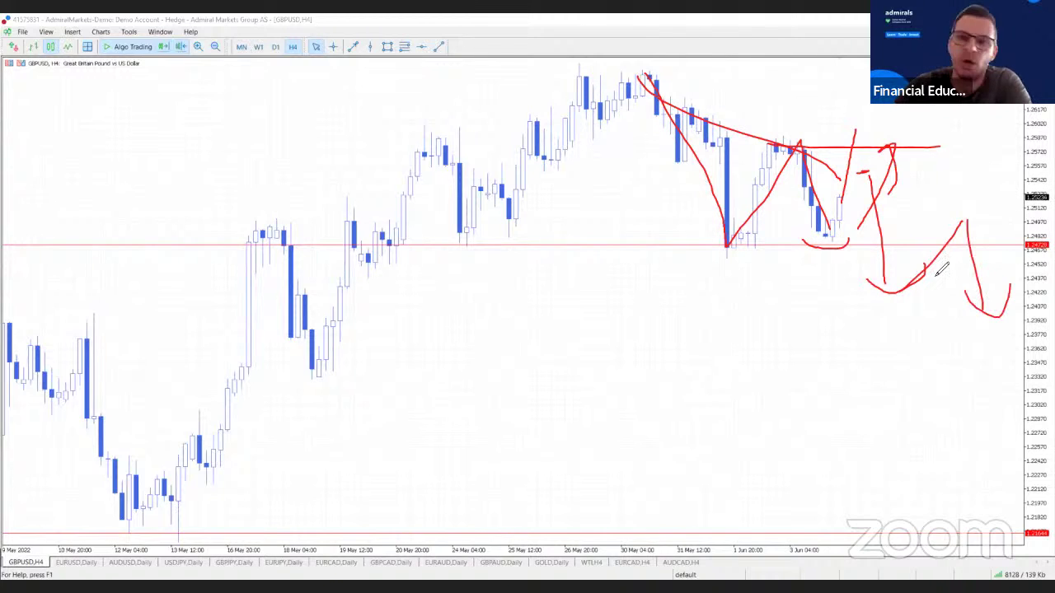
{"action": "mouse_move", "coordinate": [140, 527]}
{"action": "left_mouse_down"}
{"action": "mouse_move", "coordinate": [595, 537]}
{"action": "mouse_move", "coordinate": [1036, 525]}
{"action": "left_mouse_up"}
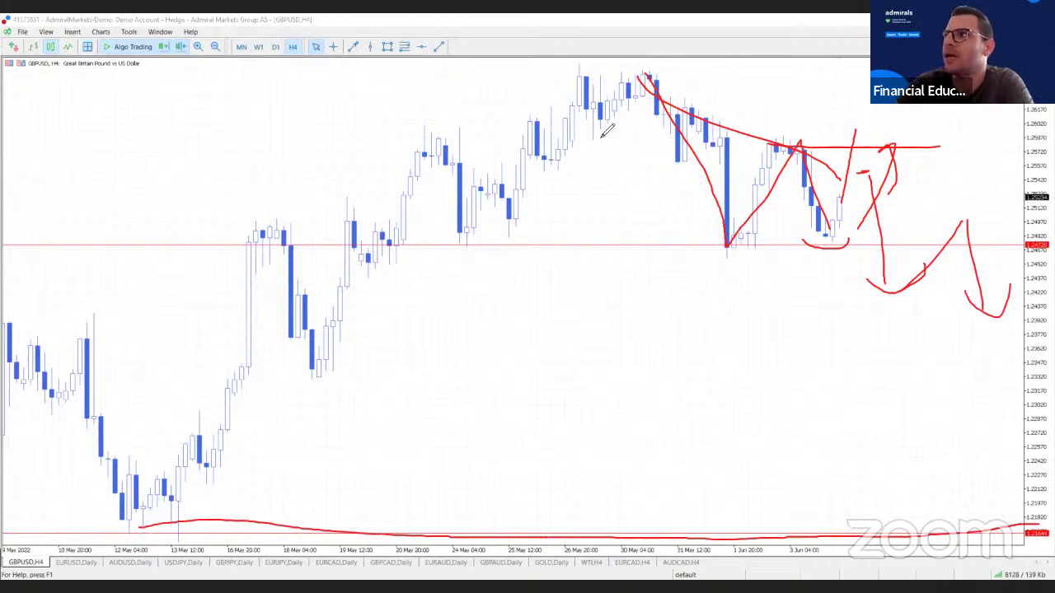
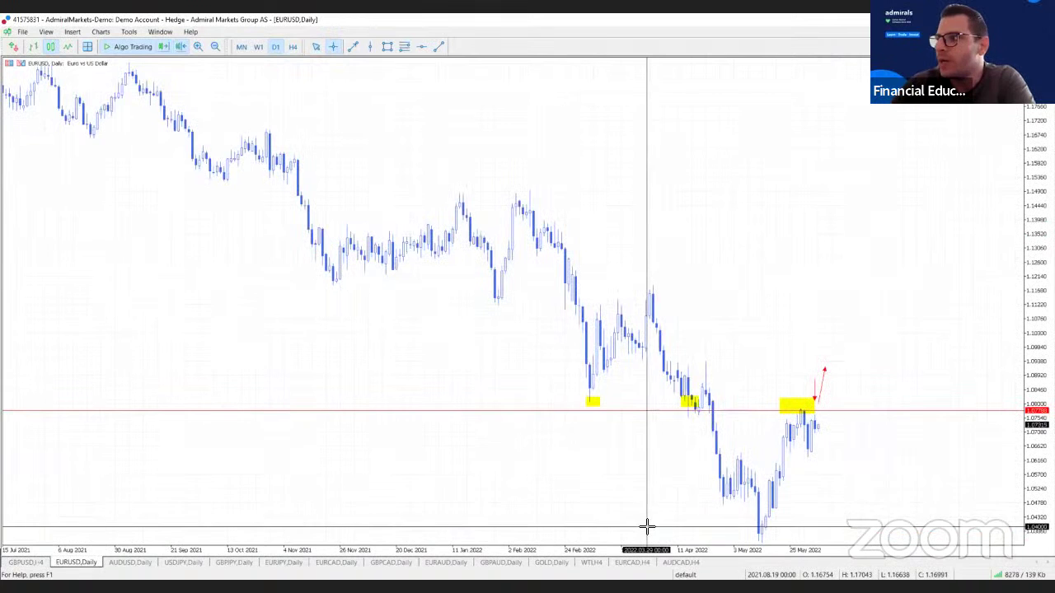
Examine EURUSD on the weekly timeframe with an enlarged view, and return the chart to the daily timeframe.
{"action": "left_click", "coordinate": [258, 46]}
{"action": "left_click", "coordinate": [201, 47]}
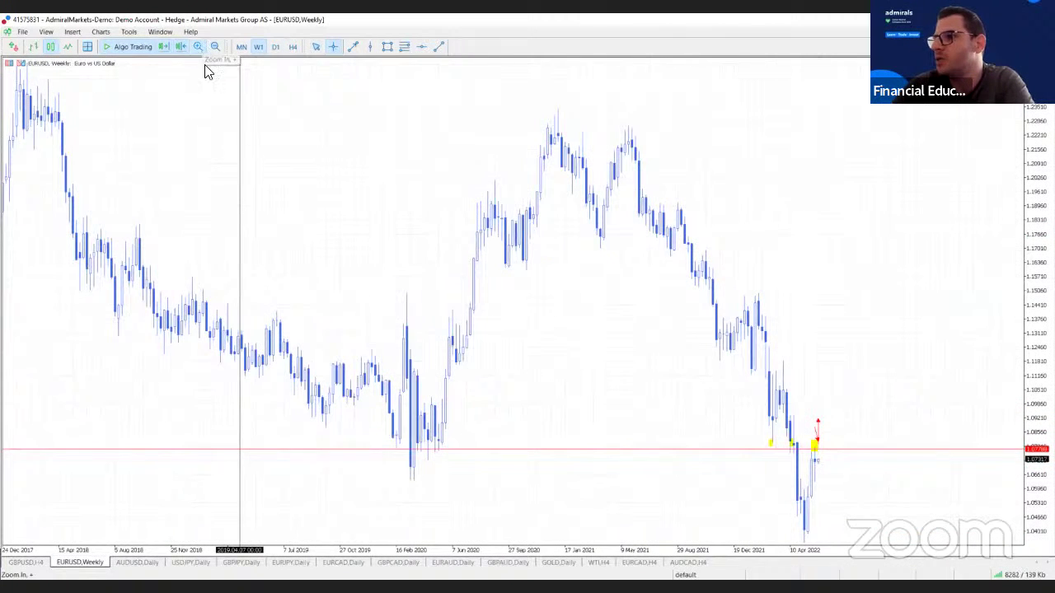
{"action": "key", "text": "Escape"}
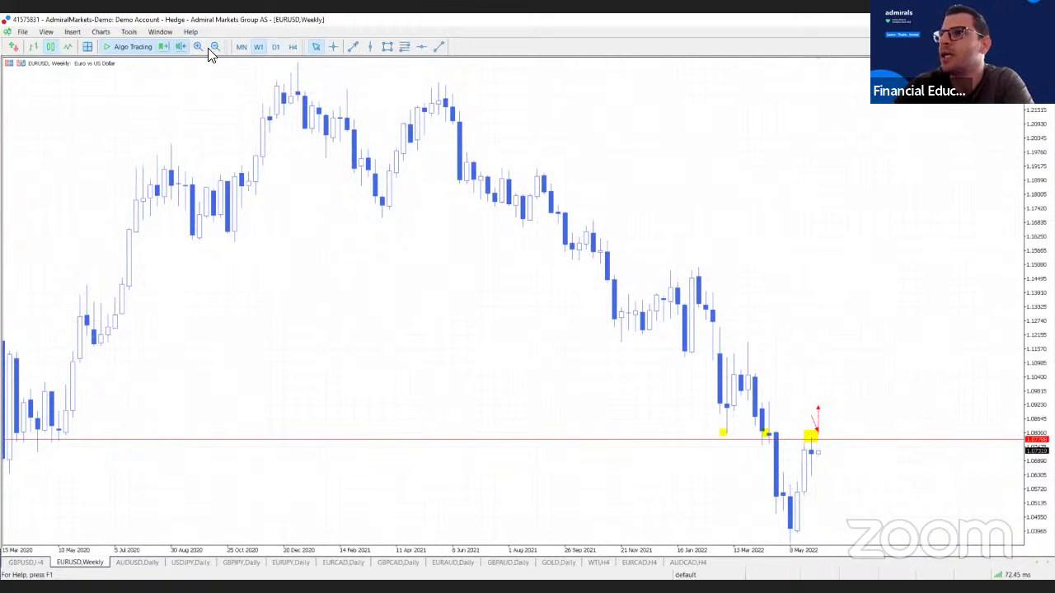
{"action": "left_click", "coordinate": [275, 47]}
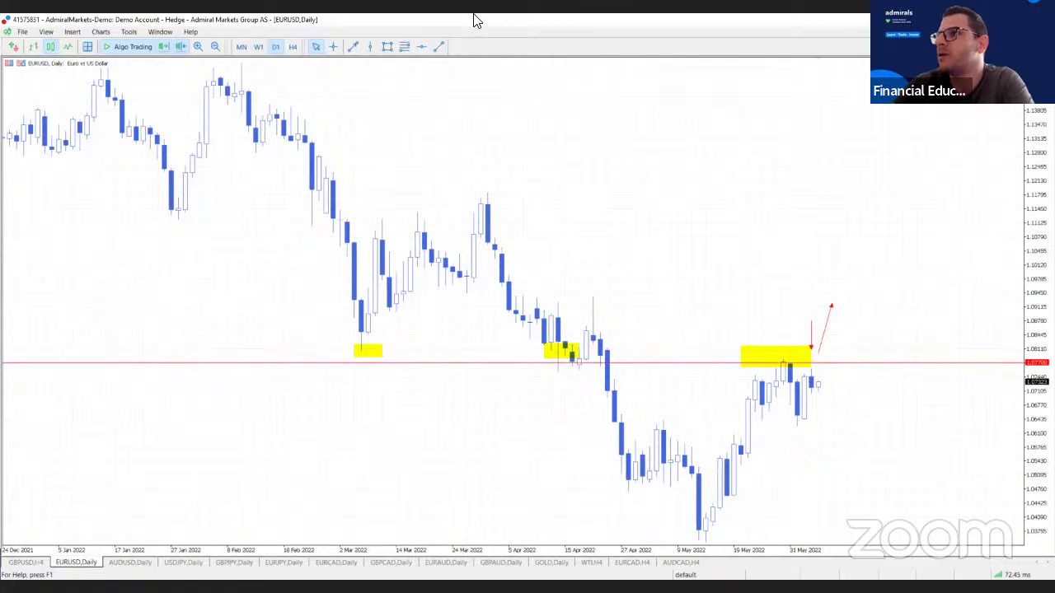
Circle the two May highs on EURUSD daily, trace the horizontal resistance, and sketch an upward path that breaks and retests it.
{"action": "left_click_drag", "start_coordinate": [668, 416], "coordinate": [669, 414]}
{"action": "left_click_drag", "start_coordinate": [777, 355], "coordinate": [796, 374]}
{"action": "left_click_drag", "start_coordinate": [356, 365], "coordinate": [943, 364]}
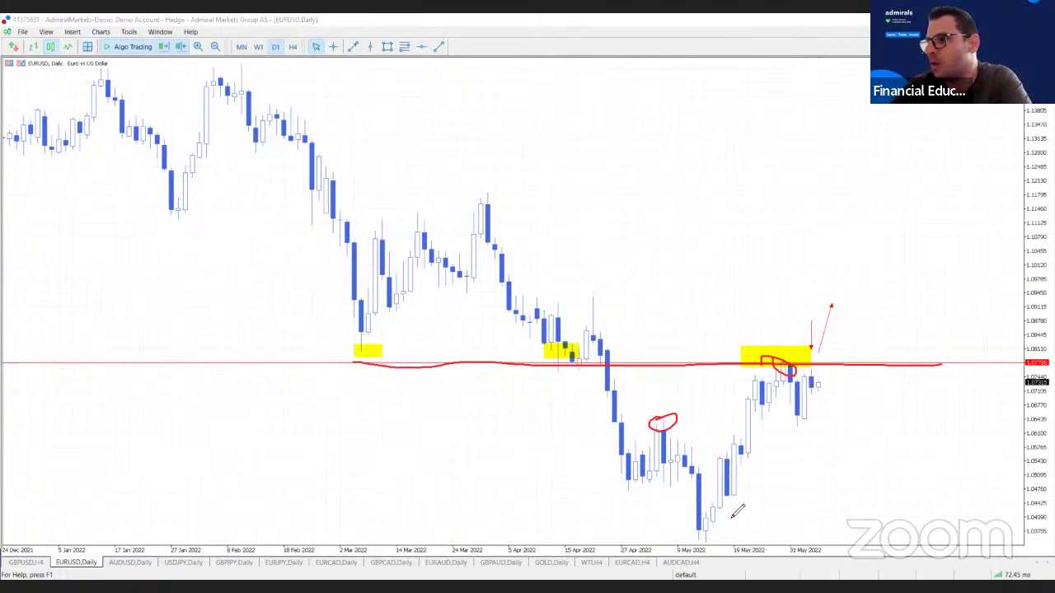
{"action": "mouse_move", "coordinate": [821, 379]}
{"action": "left_mouse_down"}
{"action": "mouse_move", "coordinate": [842, 334]}
{"action": "mouse_move", "coordinate": [863, 353]}
{"action": "mouse_move", "coordinate": [926, 261]}
{"action": "left_mouse_up"}
{"action": "left_click_drag", "start_coordinate": [867, 276], "coordinate": [909, 280]}
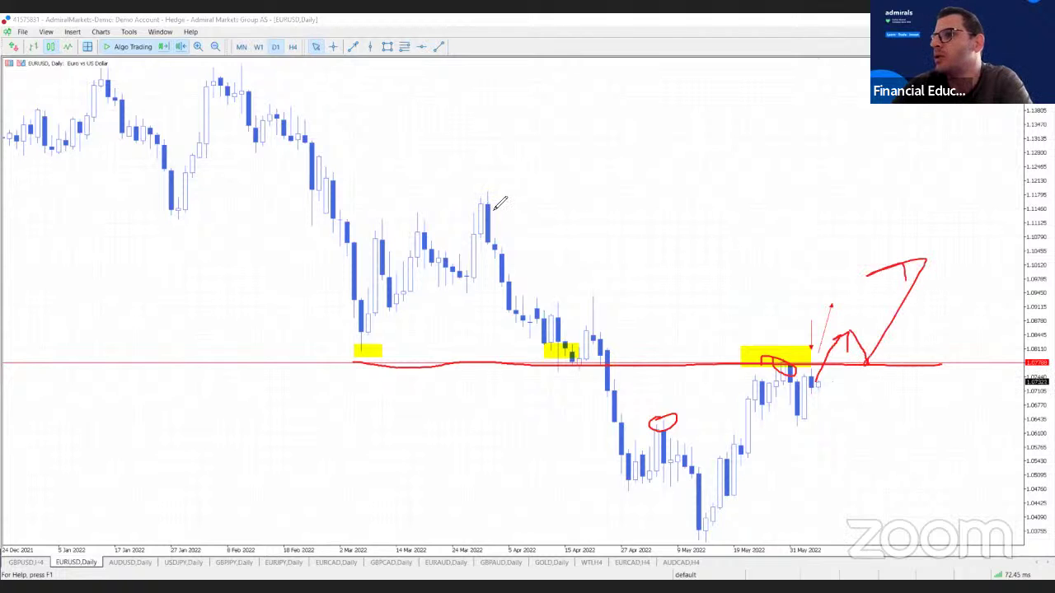
Draw horizontal target lines from the late-March high and across the January–February highs, and clear the annotations.
{"action": "left_click_drag", "start_coordinate": [476, 196], "coordinate": [961, 171]}
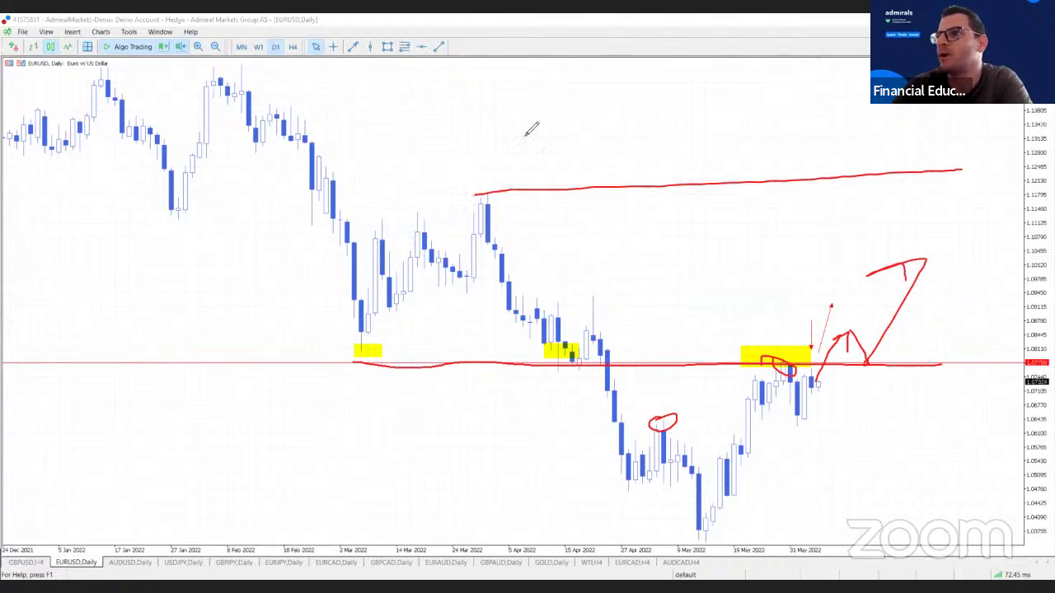
{"action": "left_click_drag", "start_coordinate": [97, 73], "coordinate": [870, 75]}
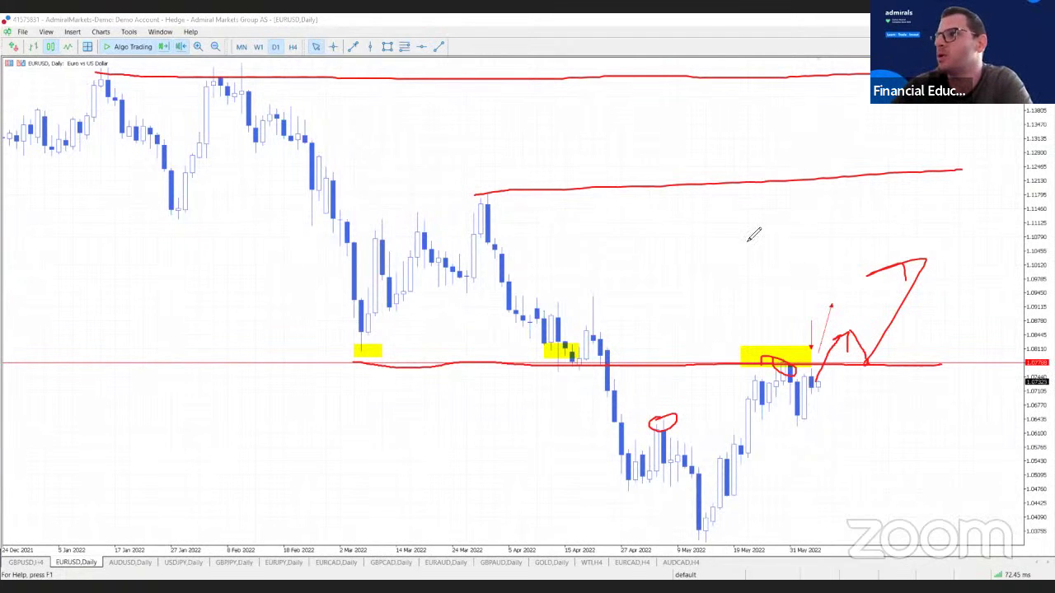
{"action": "left_click", "coordinate": [721, 54]}
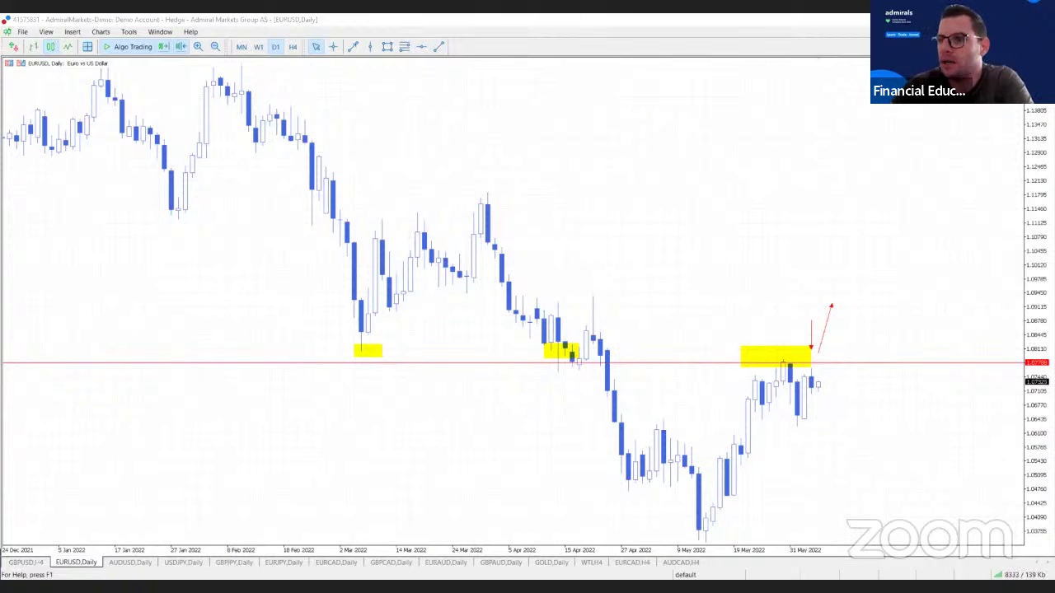
Switch EURUSD to the H4 timeframe, draw a rising trendline from the 18 May low, and mark the two lows after its break.
{"action": "left_click", "coordinate": [293, 47]}
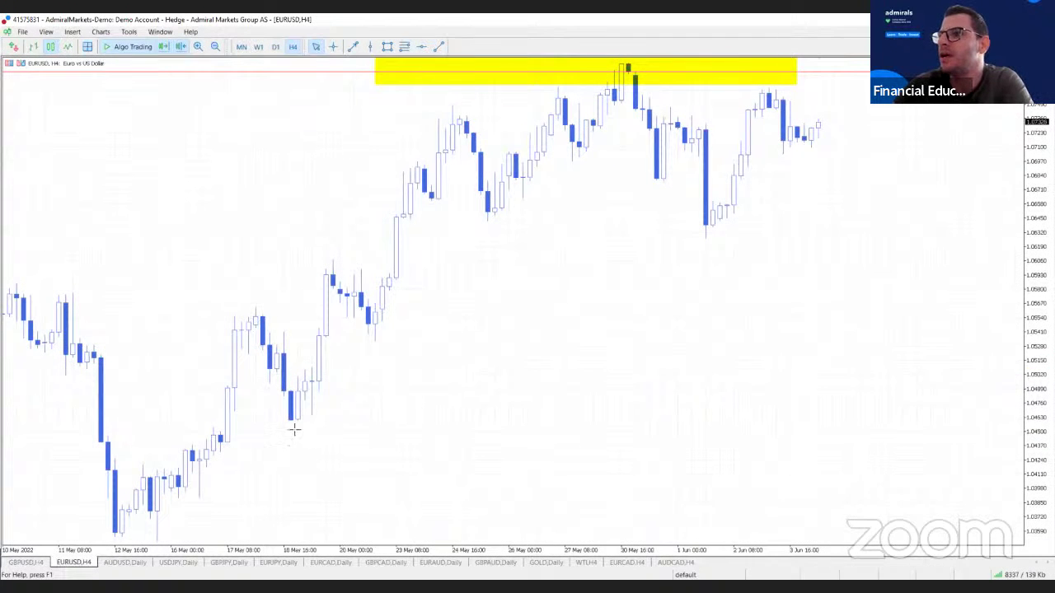
{"action": "left_click_drag", "start_coordinate": [296, 425], "coordinate": [668, 77]}
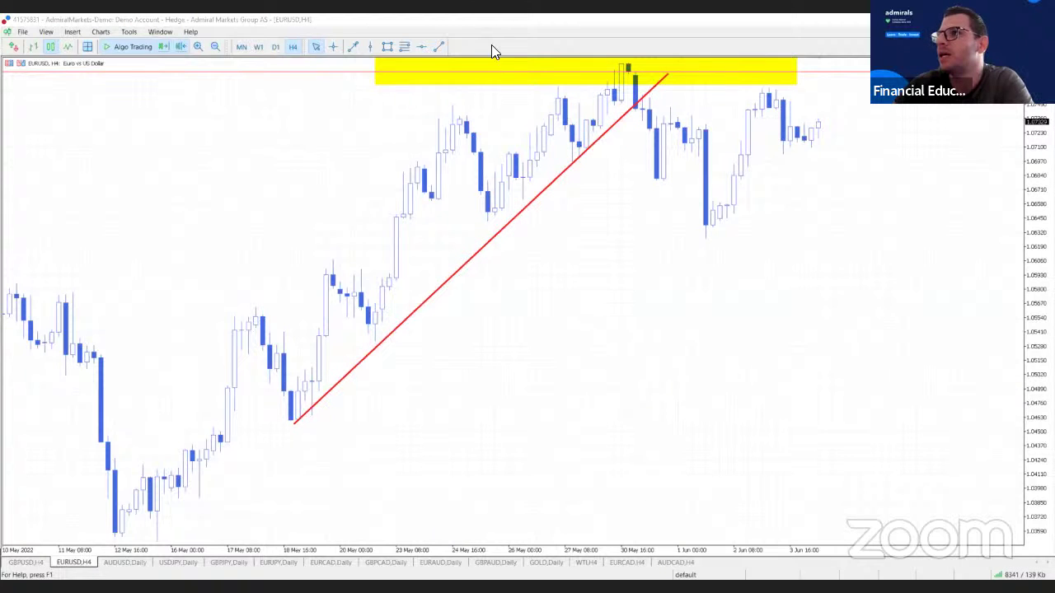
{"action": "mouse_move", "coordinate": [651, 175]}
{"action": "left_mouse_down"}
{"action": "mouse_move", "coordinate": [657, 185]}
{"action": "mouse_move", "coordinate": [682, 171]}
{"action": "left_mouse_up"}
{"action": "left_click_drag", "start_coordinate": [683, 229], "coordinate": [736, 234]}
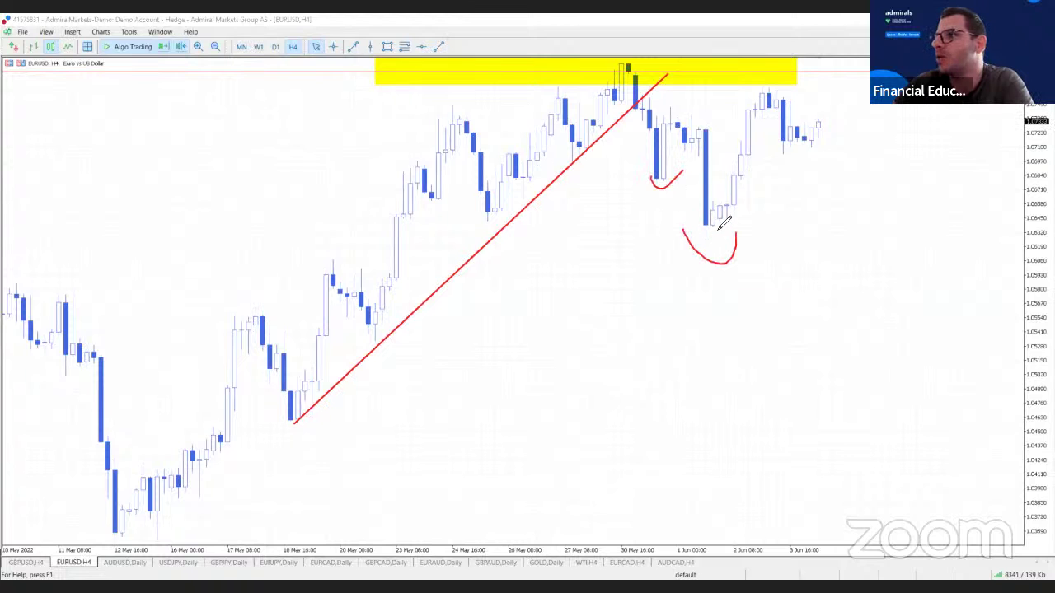
Mark the two swing highs following the trendline break and trace the stepwise decline from the 30 May high.
{"action": "mouse_move", "coordinate": [657, 108]}
{"action": "left_mouse_down"}
{"action": "mouse_move", "coordinate": [740, 115]}
{"action": "mouse_move", "coordinate": [771, 89]}
{"action": "left_mouse_up"}
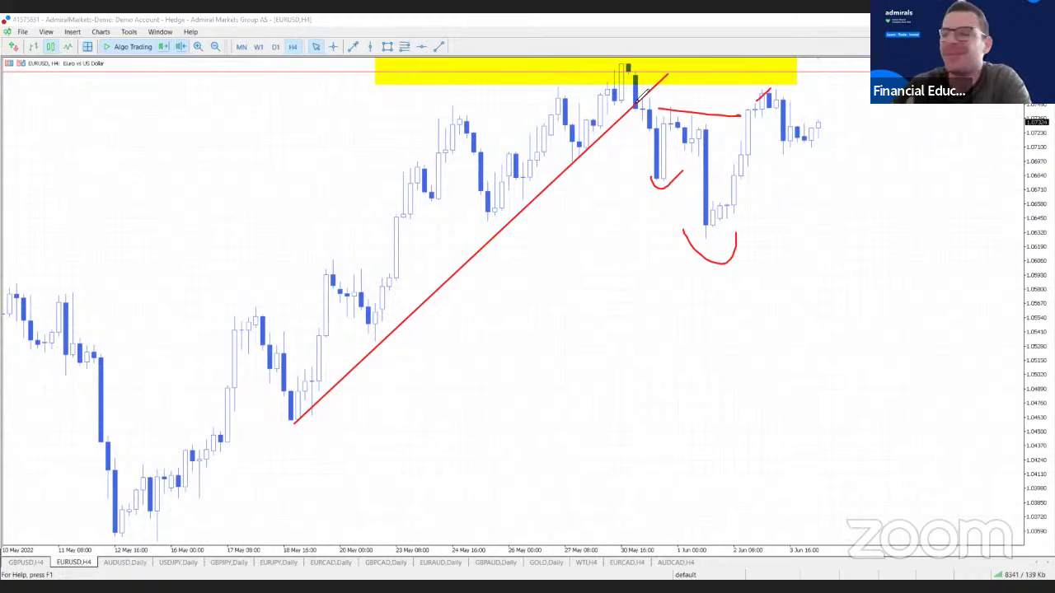
{"action": "left_click_drag", "start_coordinate": [623, 60], "coordinate": [647, 155]}
{"action": "left_click_drag", "start_coordinate": [659, 211], "coordinate": [731, 273]}
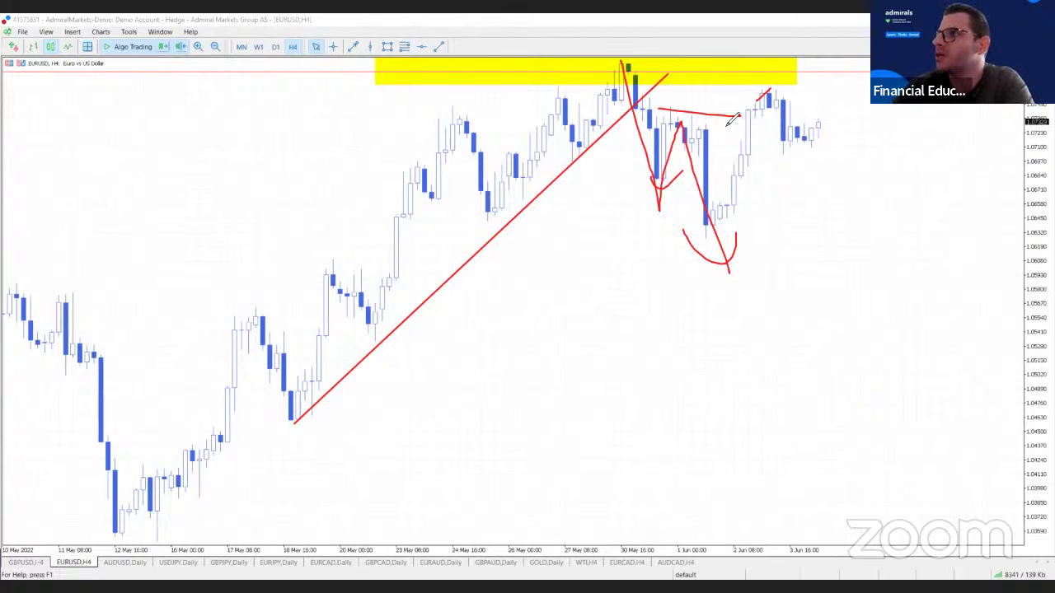
Sketch an upward breakout arrow and a downward one through a horizontal line at the early-June low, and clear the annotations.
{"action": "mouse_move", "coordinate": [816, 131]}
{"action": "left_mouse_down"}
{"action": "mouse_move", "coordinate": [844, 46]}
{"action": "mouse_move", "coordinate": [849, 57]}
{"action": "left_mouse_up"}
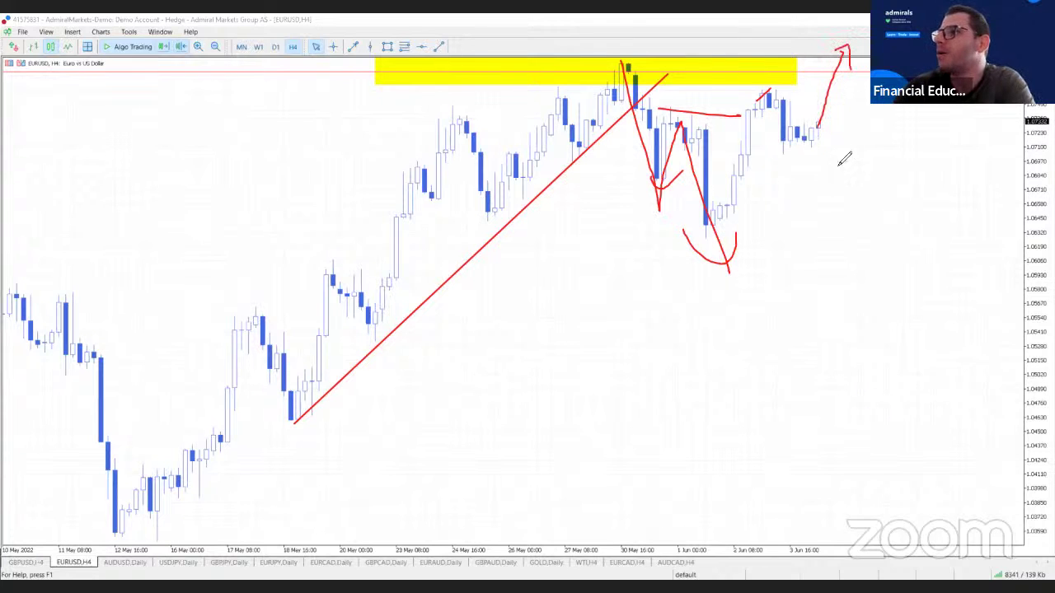
{"action": "left_click_drag", "start_coordinate": [652, 225], "coordinate": [914, 221]}
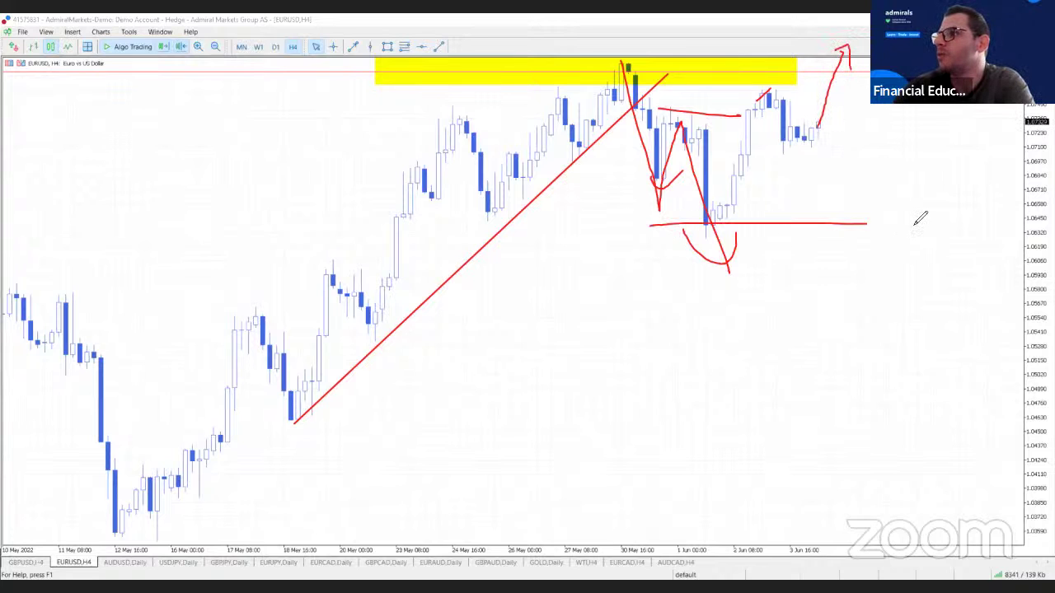
{"action": "mouse_move", "coordinate": [819, 127]}
{"action": "left_mouse_down"}
{"action": "mouse_move", "coordinate": [829, 254]}
{"action": "mouse_move", "coordinate": [838, 244]}
{"action": "left_mouse_up"}
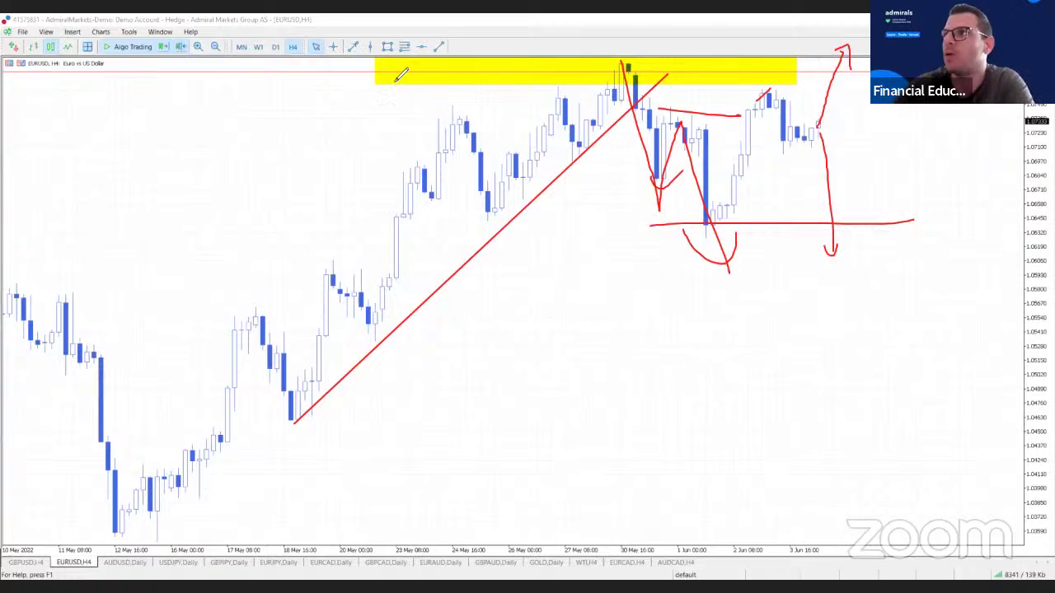
{"action": "mouse_move", "coordinate": [649, 123]}
{"action": "left_mouse_down"}
{"action": "mouse_move", "coordinate": [629, 110]}
{"action": "mouse_move", "coordinate": [859, 63]}
{"action": "mouse_move", "coordinate": [737, 188]}
{"action": "mouse_move", "coordinate": [833, 214]}
{"action": "mouse_move", "coordinate": [836, 256]}
{"action": "left_mouse_up"}
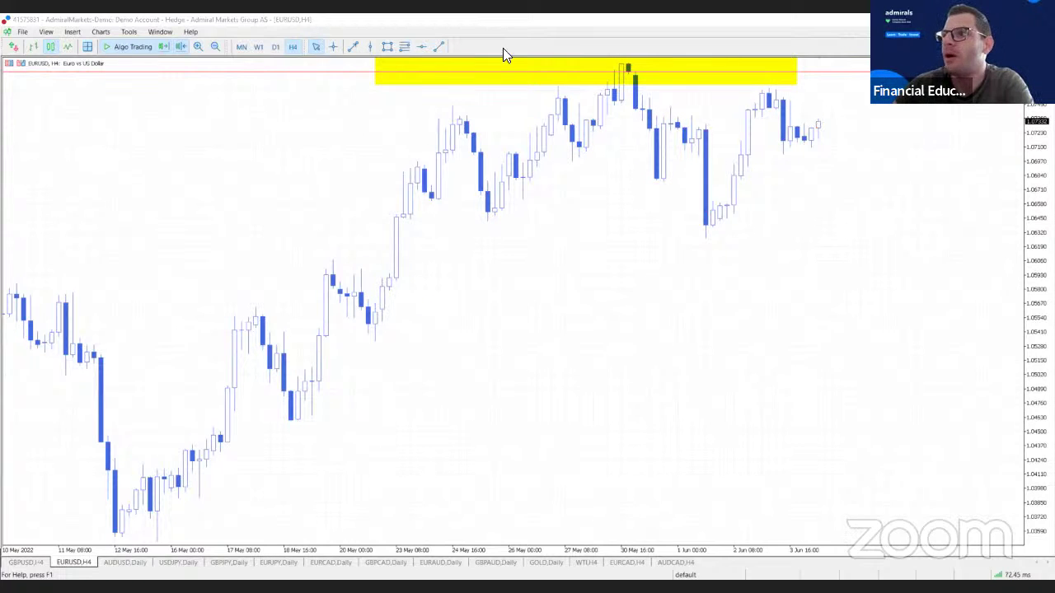
Show AUDUSD on the H4 timeframe, draw a rising trendline from the 18 May low, and mark the early-June low with a box and arrow.
{"action": "left_click", "coordinate": [126, 562]}
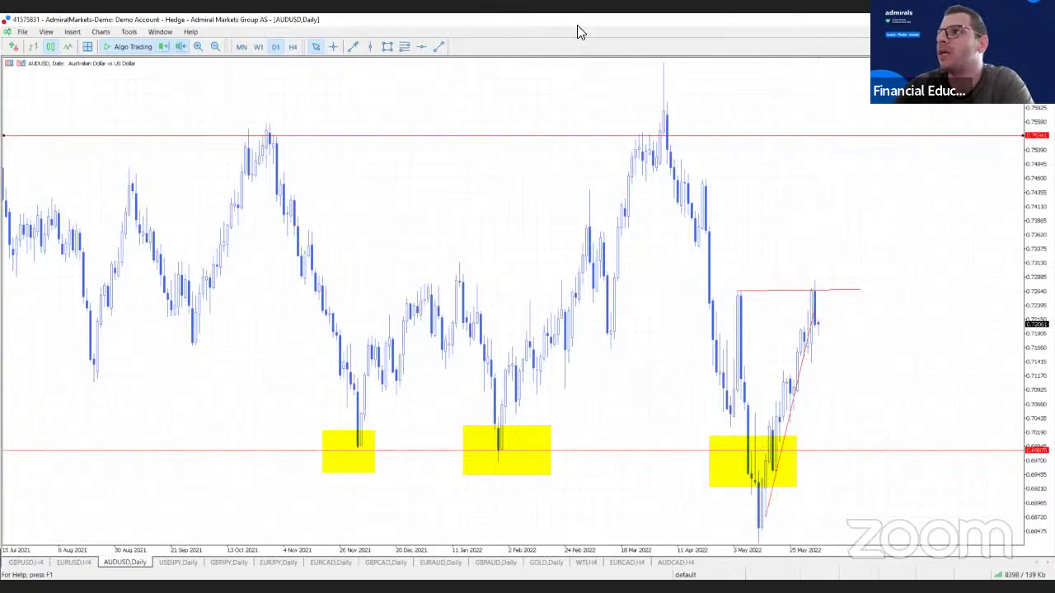
{"action": "left_click", "coordinate": [293, 46]}
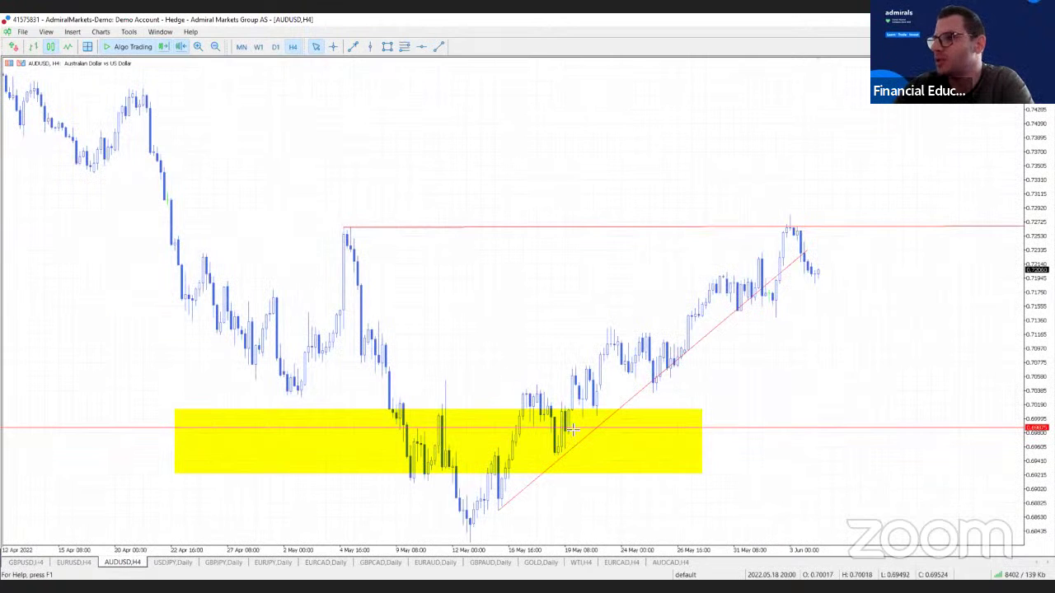
{"action": "left_click_drag", "start_coordinate": [558, 458], "coordinate": [878, 245]}
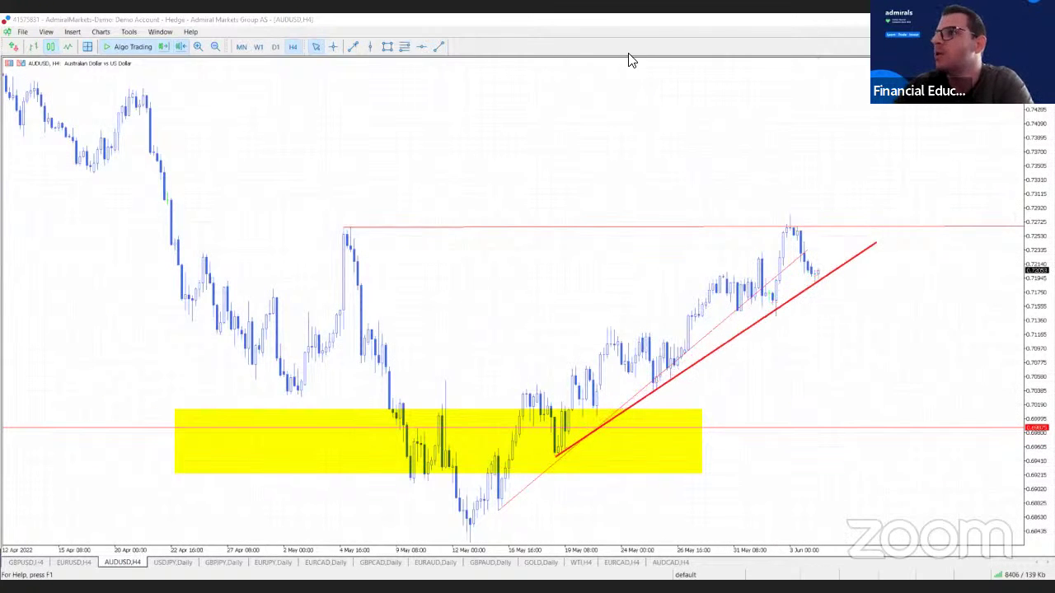
{"action": "left_click_drag", "start_coordinate": [763, 306], "coordinate": [795, 324]}
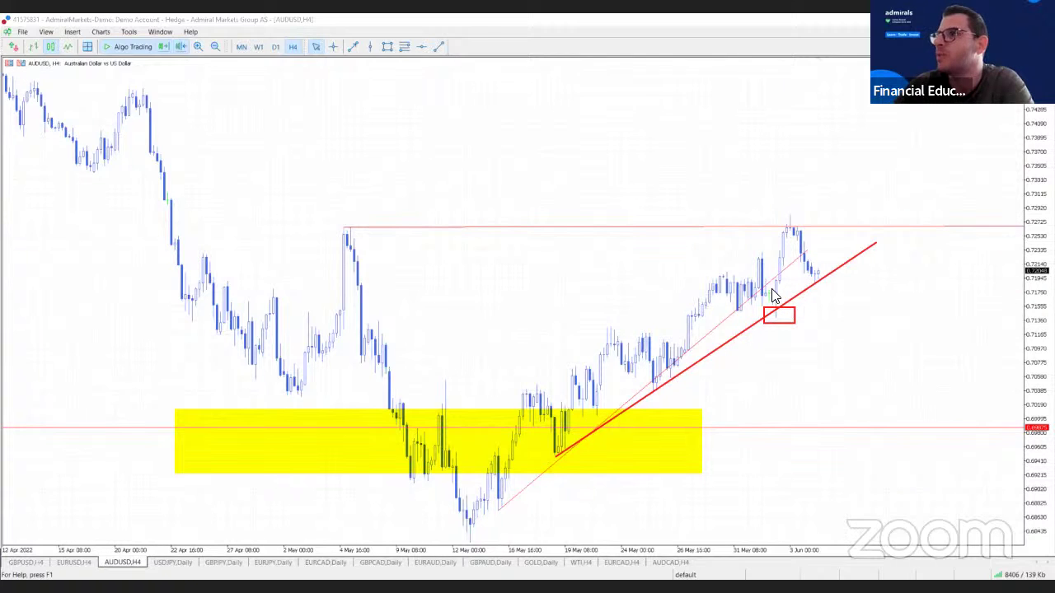
{"action": "left_click_drag", "start_coordinate": [784, 353], "coordinate": [784, 327]}
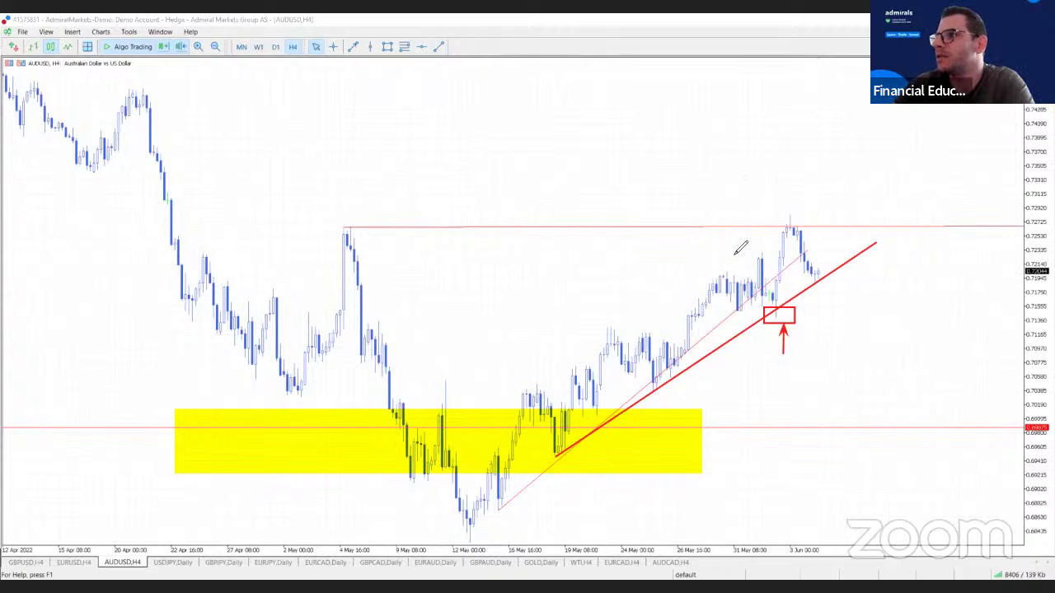
Circle the two early-June highs, mark the levels beside the latest peak, and sketch a downward arrow to the rising trendline.
{"action": "mouse_move", "coordinate": [757, 257]}
{"action": "left_mouse_down"}
{"action": "mouse_move", "coordinate": [763, 263]}
{"action": "mouse_move", "coordinate": [760, 250]}
{"action": "left_mouse_up"}
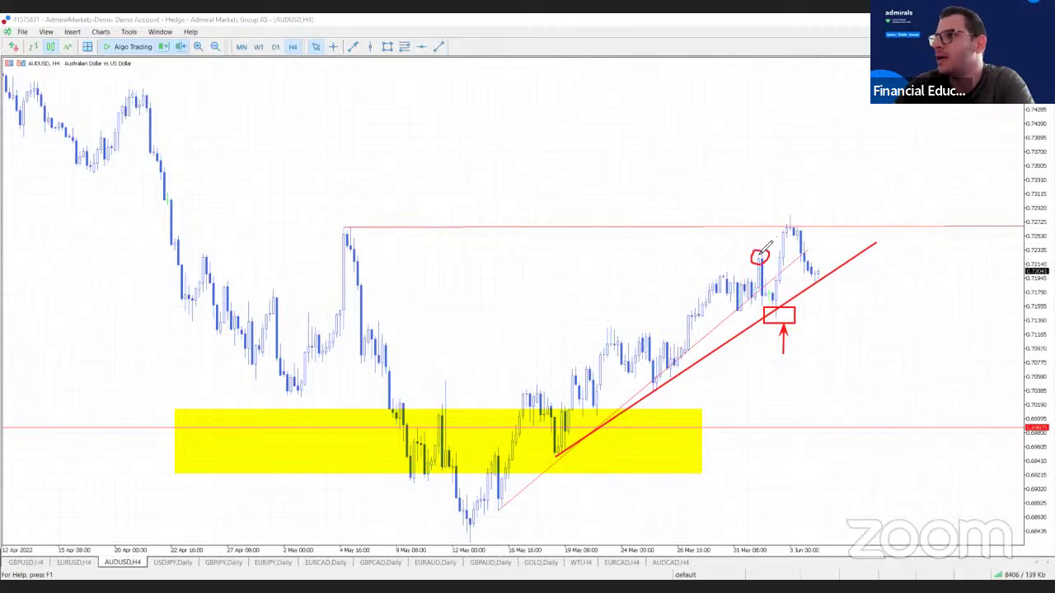
{"action": "mouse_move", "coordinate": [794, 212]}
{"action": "left_mouse_down"}
{"action": "mouse_move", "coordinate": [789, 219]}
{"action": "mouse_move", "coordinate": [803, 223]}
{"action": "mouse_move", "coordinate": [787, 221]}
{"action": "left_mouse_up"}
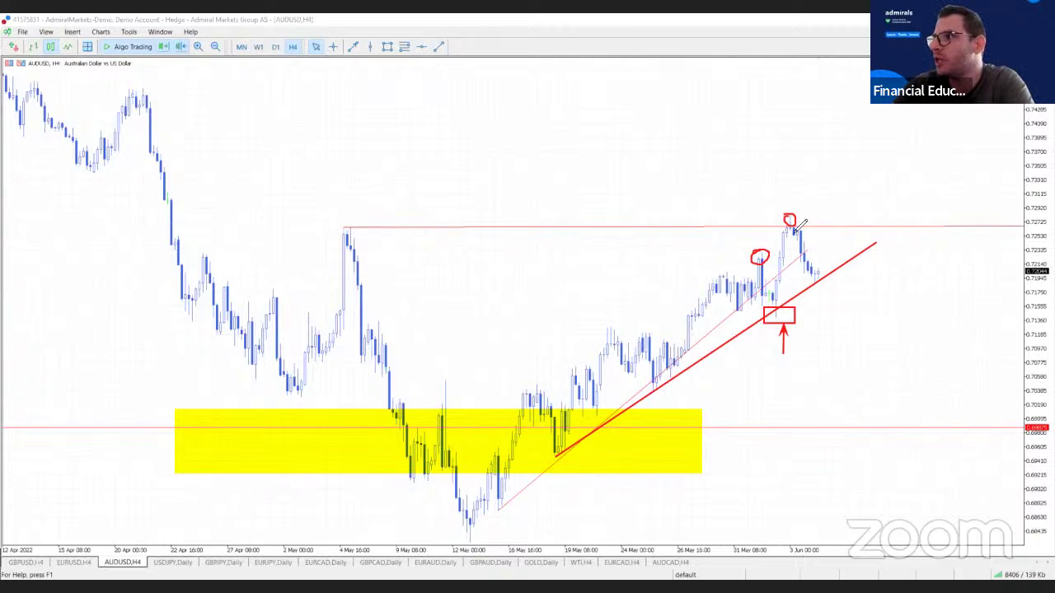
{"action": "left_click_drag", "start_coordinate": [800, 231], "coordinate": [827, 212]}
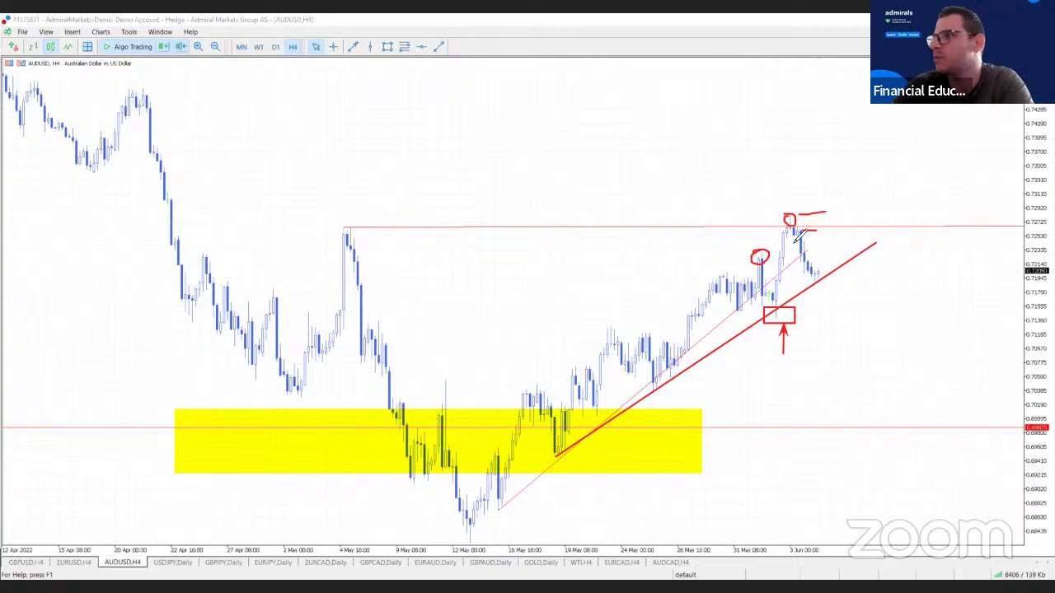
{"action": "left_click_drag", "start_coordinate": [821, 234], "coordinate": [834, 272]}
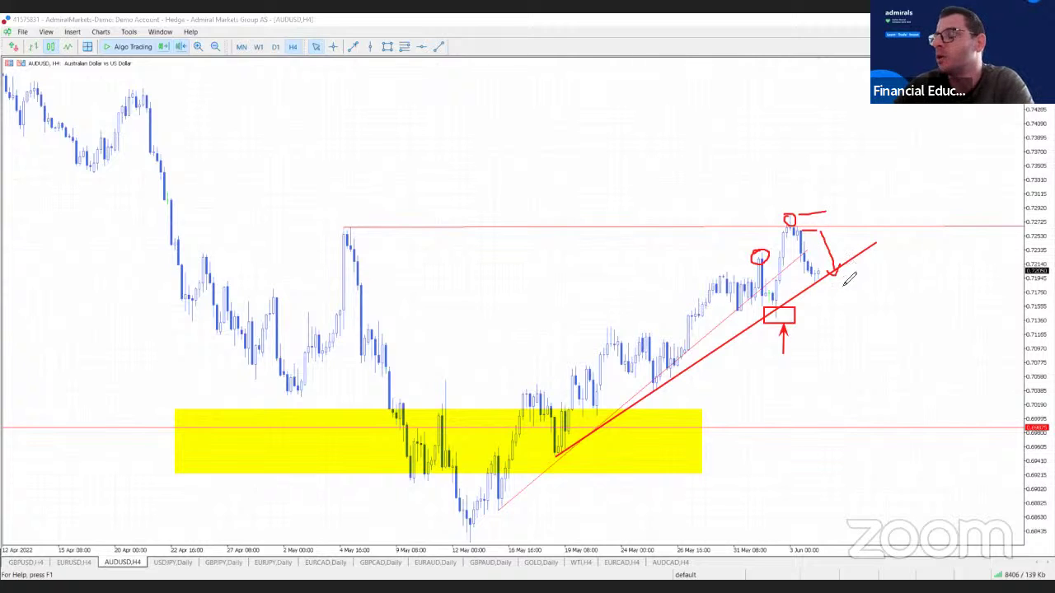
Circle the early-May high, sketch an upward breakout arrow, and draw a target line across the chart from the late-April high.
{"action": "mouse_move", "coordinate": [363, 221]}
{"action": "left_mouse_down"}
{"action": "mouse_move", "coordinate": [339, 235]}
{"action": "mouse_move", "coordinate": [356, 226]}
{"action": "left_mouse_up"}
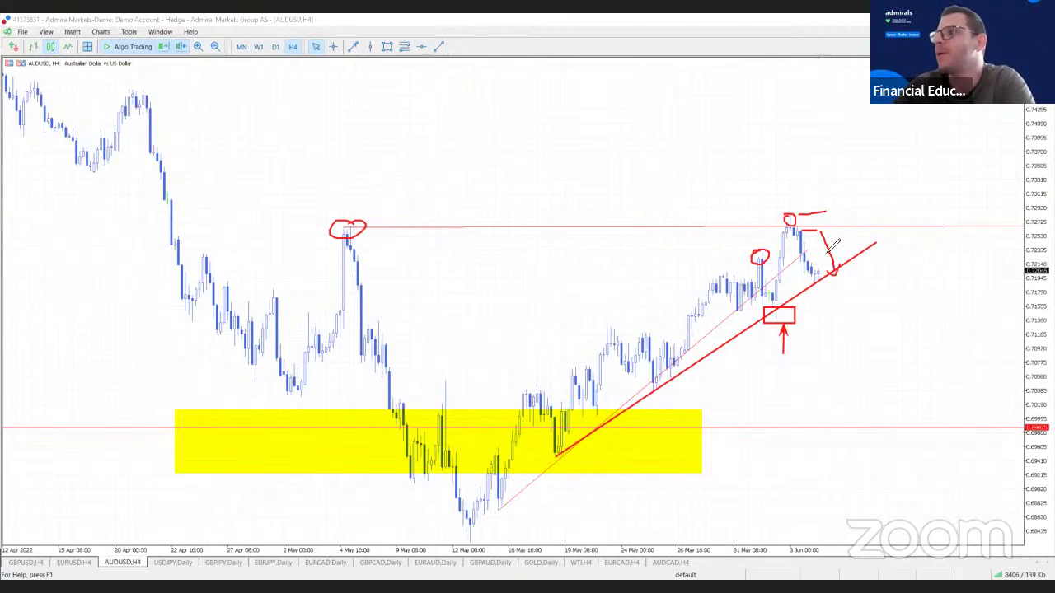
{"action": "mouse_move", "coordinate": [824, 268]}
{"action": "left_mouse_down"}
{"action": "mouse_move", "coordinate": [842, 188]}
{"action": "mouse_move", "coordinate": [857, 206]}
{"action": "left_mouse_up"}
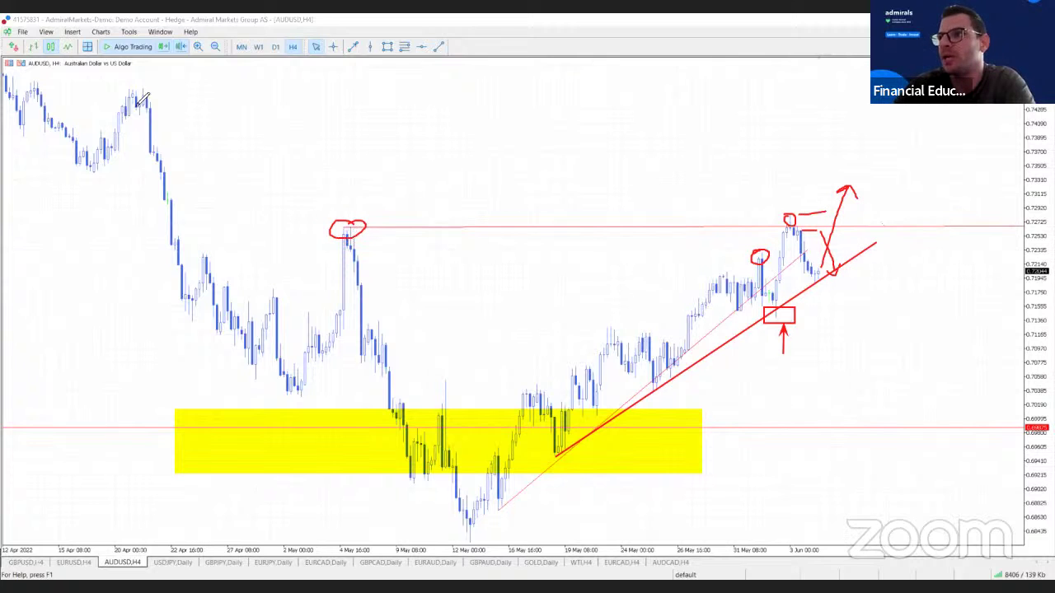
{"action": "mouse_move", "coordinate": [125, 90]}
{"action": "left_mouse_down"}
{"action": "mouse_move", "coordinate": [275, 79]}
{"action": "mouse_move", "coordinate": [592, 91]}
{"action": "left_mouse_up"}
{"action": "left_click_drag", "start_coordinate": [721, 99], "coordinate": [871, 95]}
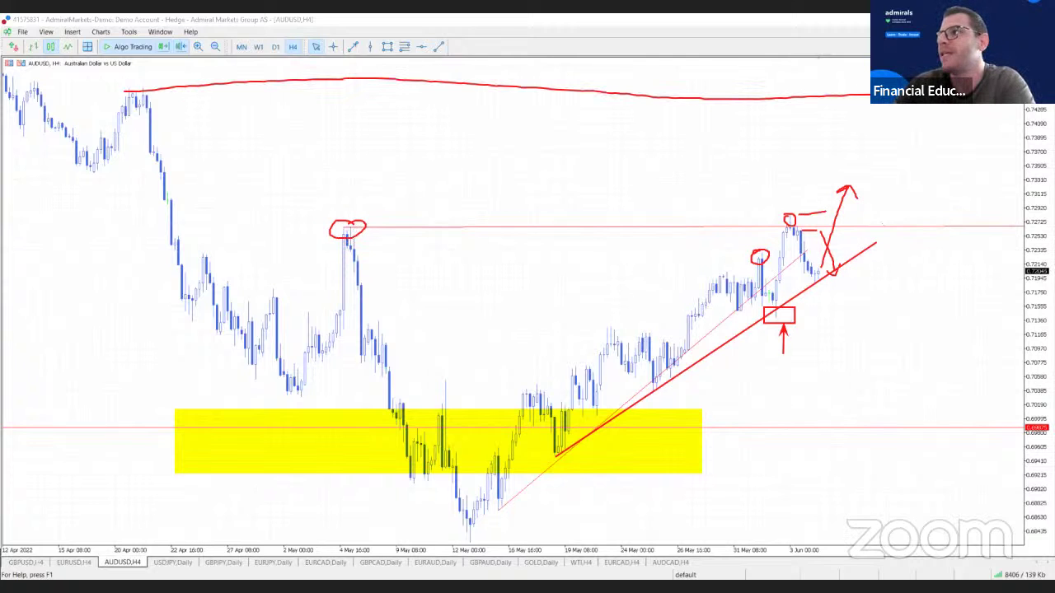
{"action": "left_click_drag", "start_coordinate": [928, 120], "coordinate": [987, 105]}
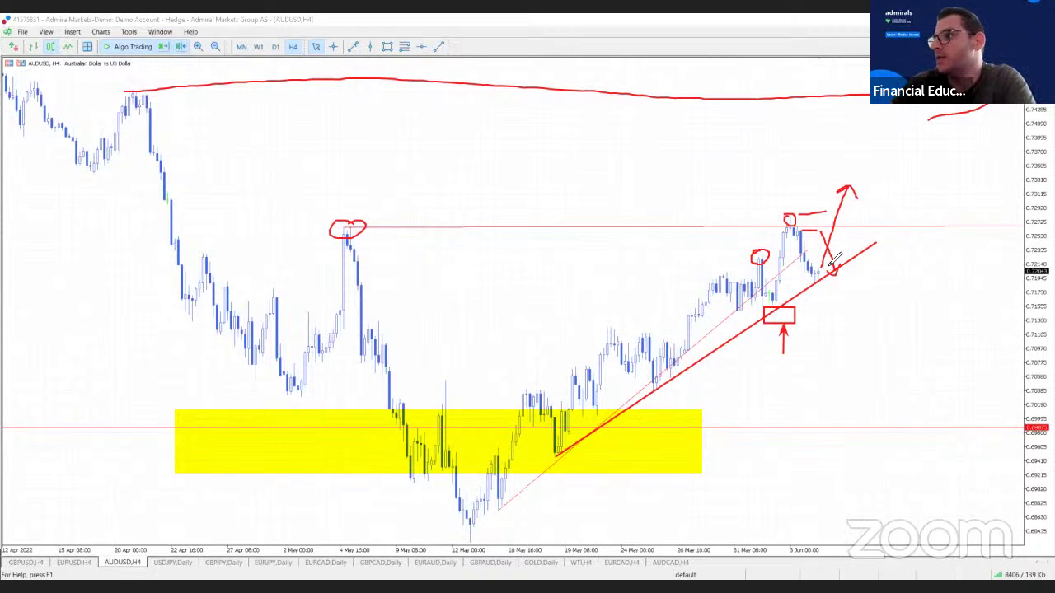
Circle the current pullback on the AUDUSD trendline and underline the weekly and H4 timeframe labels.
{"action": "mouse_move", "coordinate": [830, 264]}
{"action": "left_mouse_down"}
{"action": "mouse_move", "coordinate": [806, 275]}
{"action": "mouse_move", "coordinate": [842, 264]}
{"action": "left_mouse_up"}
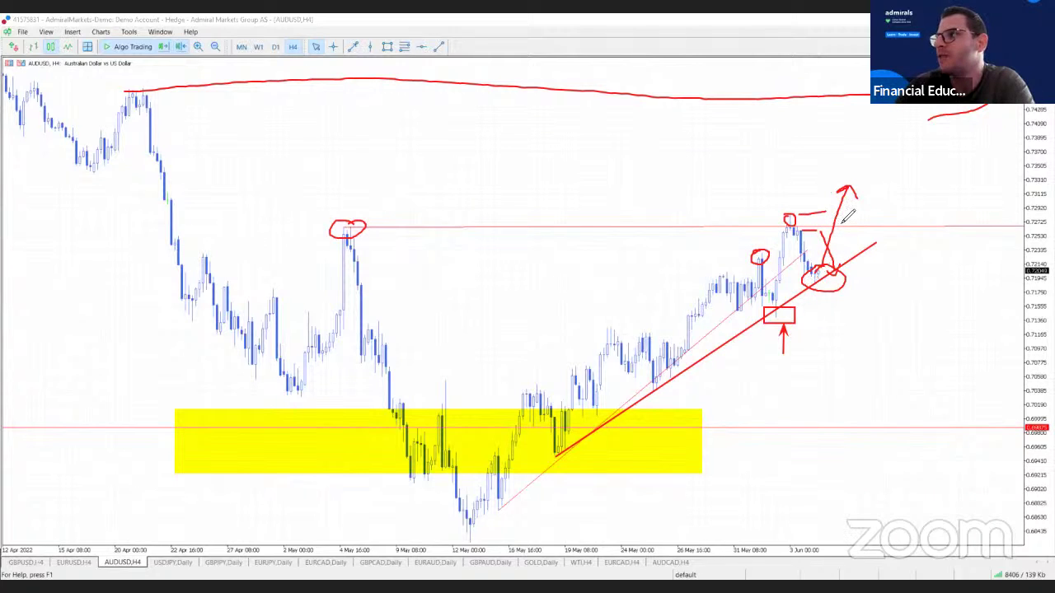
{"action": "left_click_drag", "start_coordinate": [327, 56], "coordinate": [278, 69]}
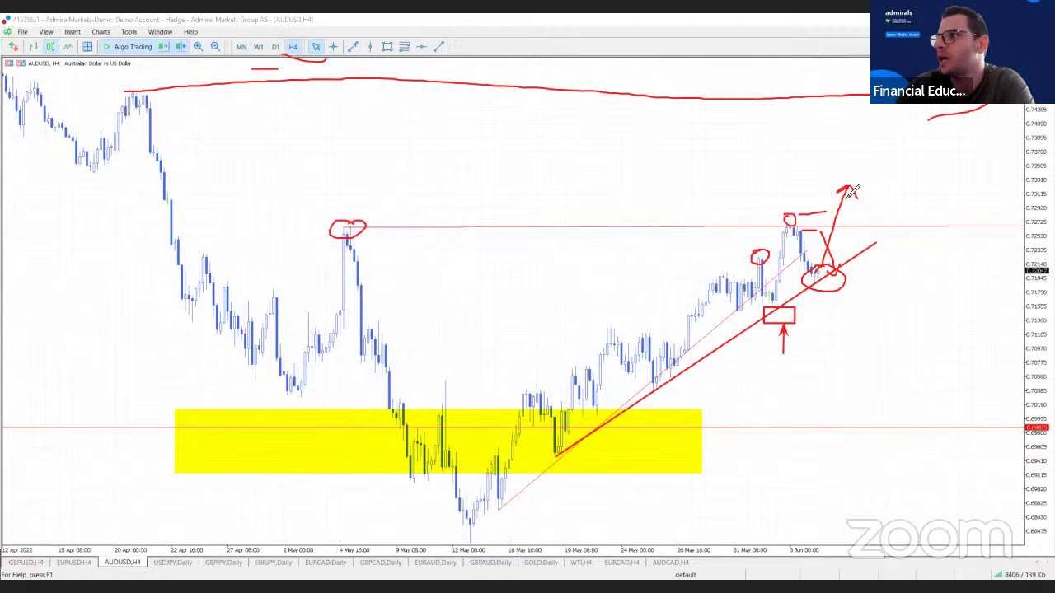
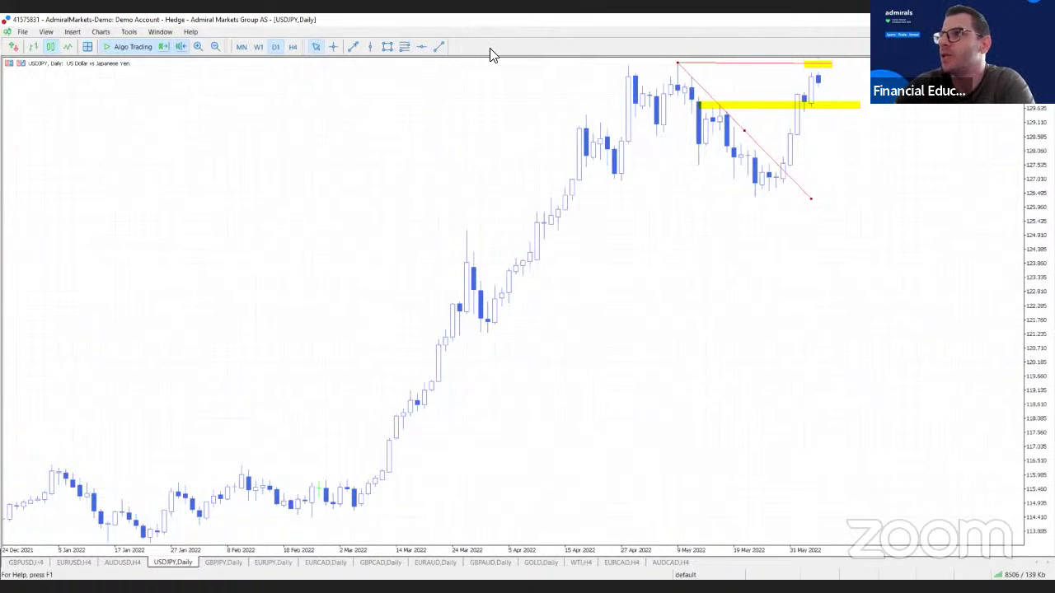
On USDJPY daily, mark the previous candle's high and low, draw resistance from the late-April high, and trace the swings and rejections below it.
{"action": "left_click_drag", "start_coordinate": [811, 110], "coordinate": [823, 110]}
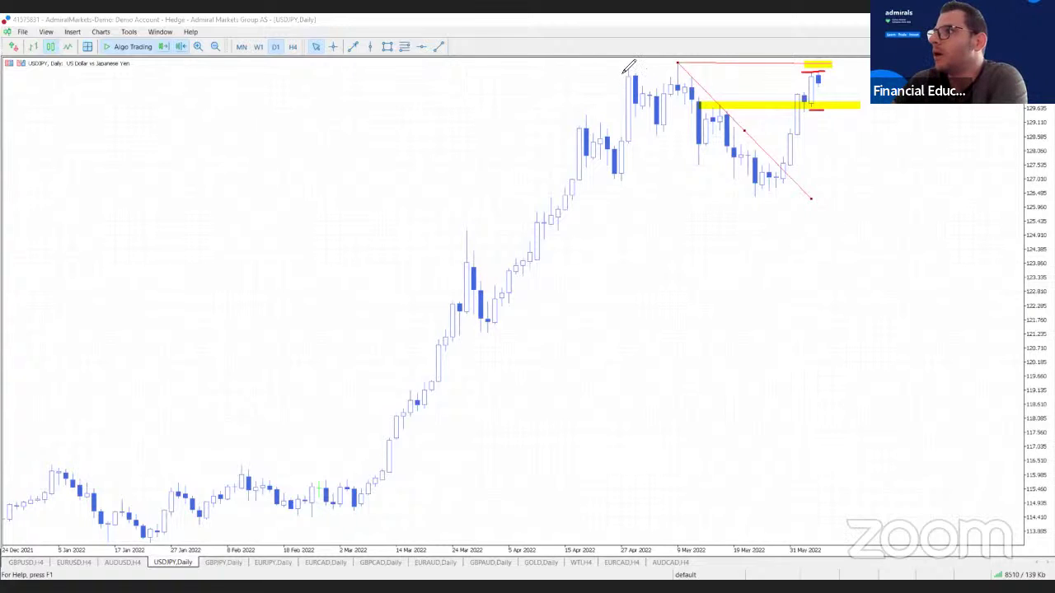
{"action": "left_click_drag", "start_coordinate": [626, 68], "coordinate": [869, 70]}
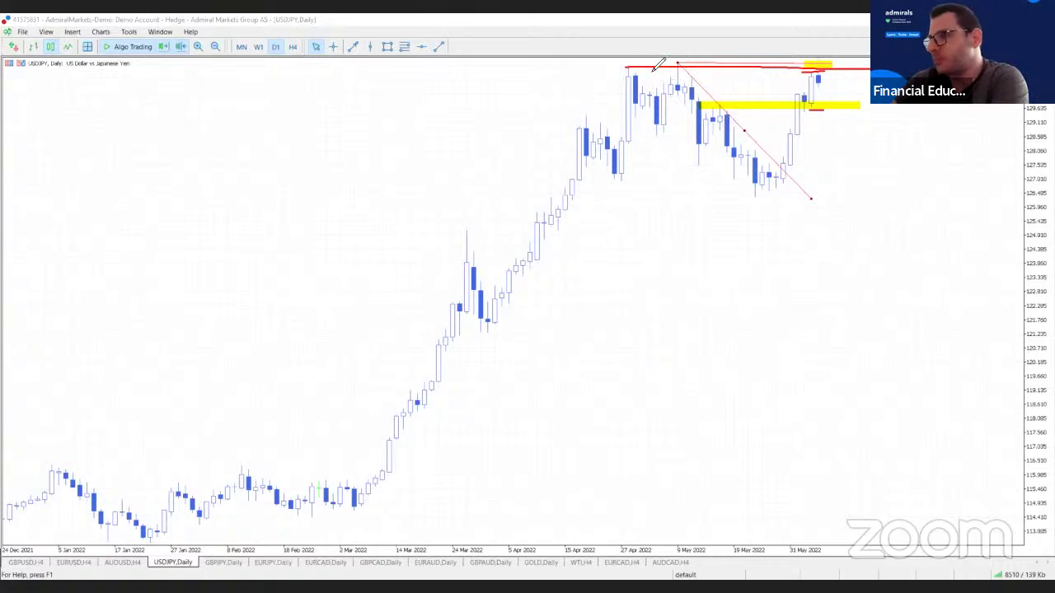
{"action": "mouse_move", "coordinate": [633, 71]}
{"action": "left_mouse_down"}
{"action": "mouse_move", "coordinate": [657, 128]}
{"action": "mouse_move", "coordinate": [666, 67]}
{"action": "mouse_move", "coordinate": [724, 111]}
{"action": "mouse_move", "coordinate": [778, 191]}
{"action": "mouse_move", "coordinate": [835, 79]}
{"action": "left_mouse_up"}
{"action": "mouse_move", "coordinate": [670, 72]}
{"action": "left_mouse_down"}
{"action": "mouse_move", "coordinate": [684, 54]}
{"action": "mouse_move", "coordinate": [698, 74]}
{"action": "left_mouse_up"}
{"action": "mouse_move", "coordinate": [808, 73]}
{"action": "left_mouse_down"}
{"action": "mouse_move", "coordinate": [824, 59]}
{"action": "mouse_move", "coordinate": [849, 75]}
{"action": "left_mouse_up"}
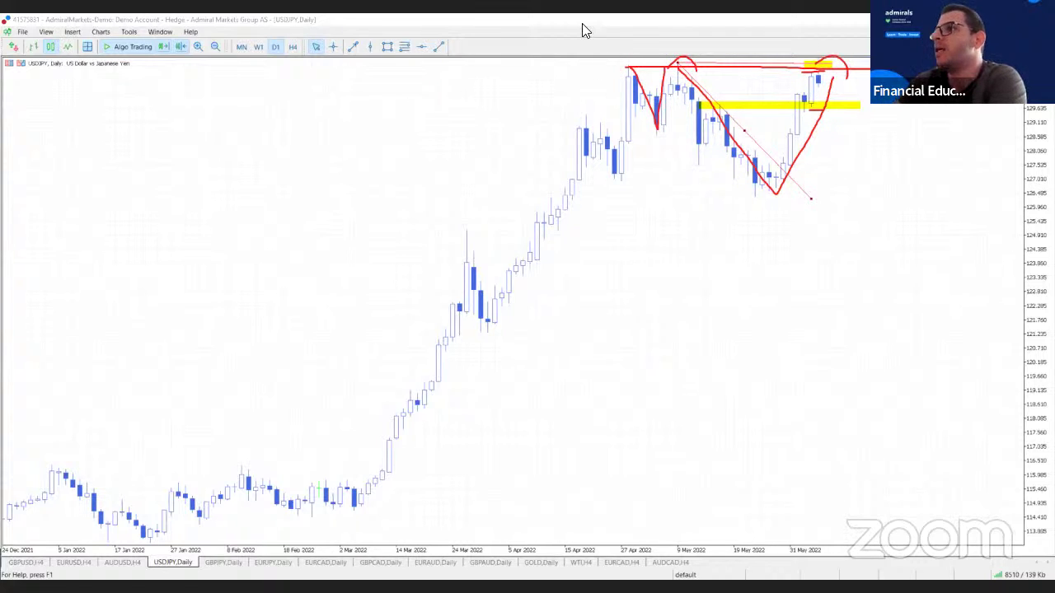
Erase the freehand USDJPY annotations and show the pair on a wider H4 view.
{"action": "left_click", "coordinate": [694, 58]}
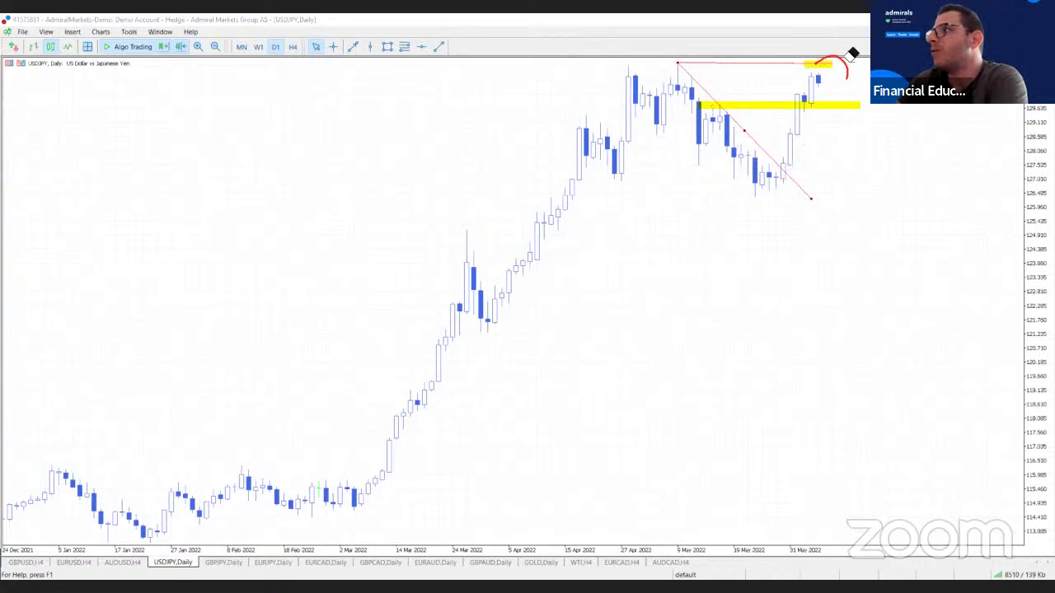
{"action": "left_click", "coordinate": [848, 67]}
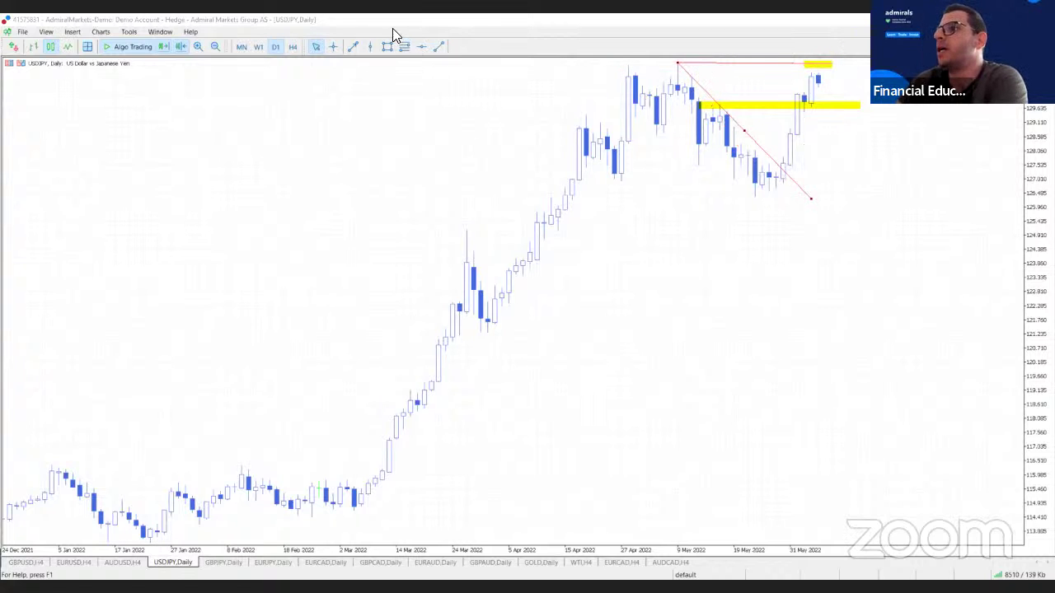
{"action": "left_click", "coordinate": [298, 49]}
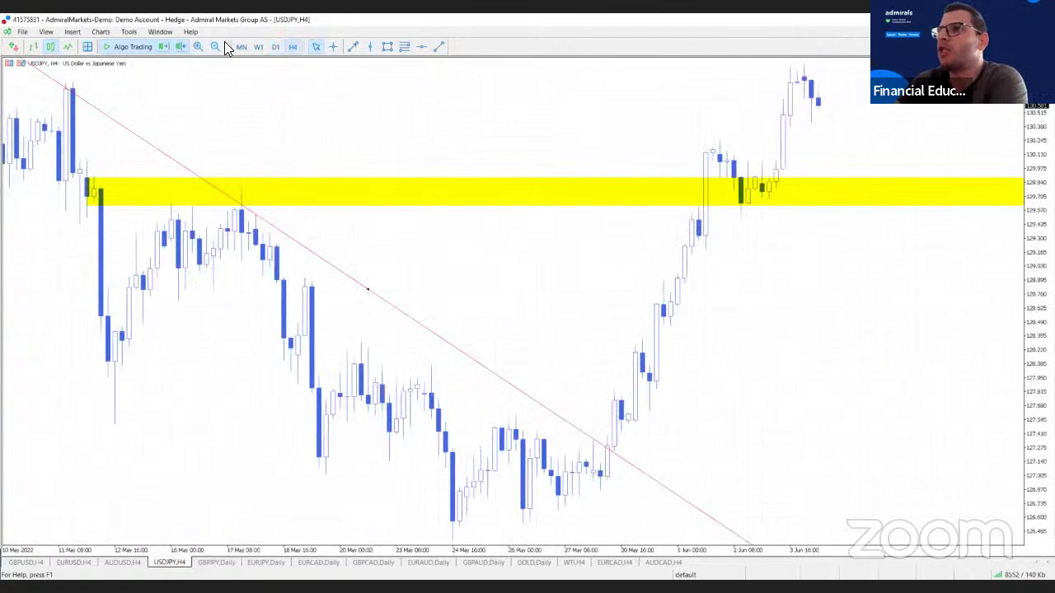
{"action": "left_click", "coordinate": [215, 46]}
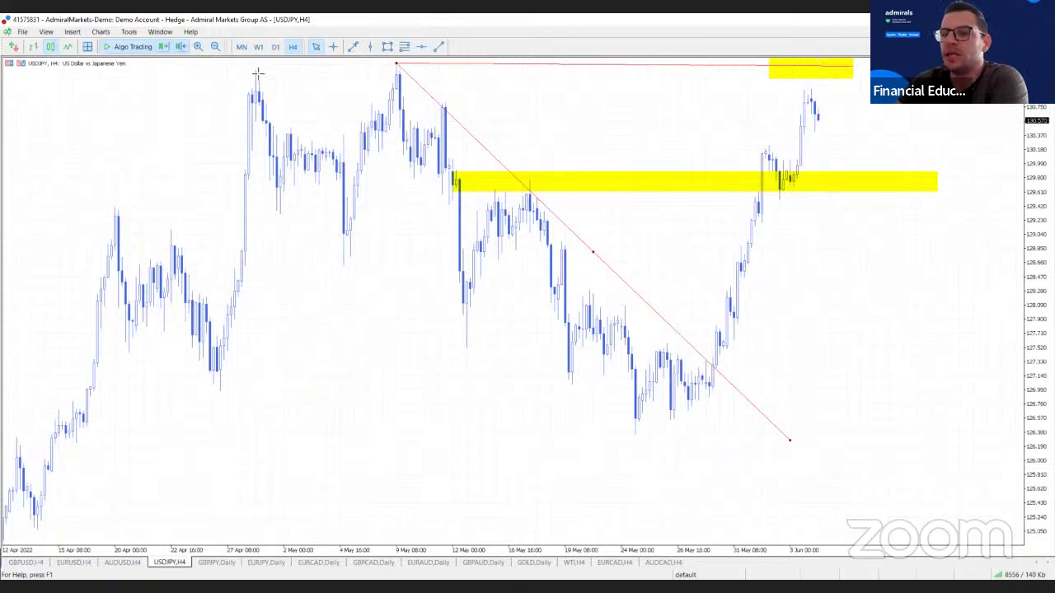
Box the resistance zone across the late-April and May highs, and sketch a decline through a line at the first early-June peak.
{"action": "mouse_move", "coordinate": [764, 55]}
{"action": "left_mouse_down"}
{"action": "mouse_move", "coordinate": [770, 71]}
{"action": "mouse_move", "coordinate": [874, 69]}
{"action": "left_mouse_up"}
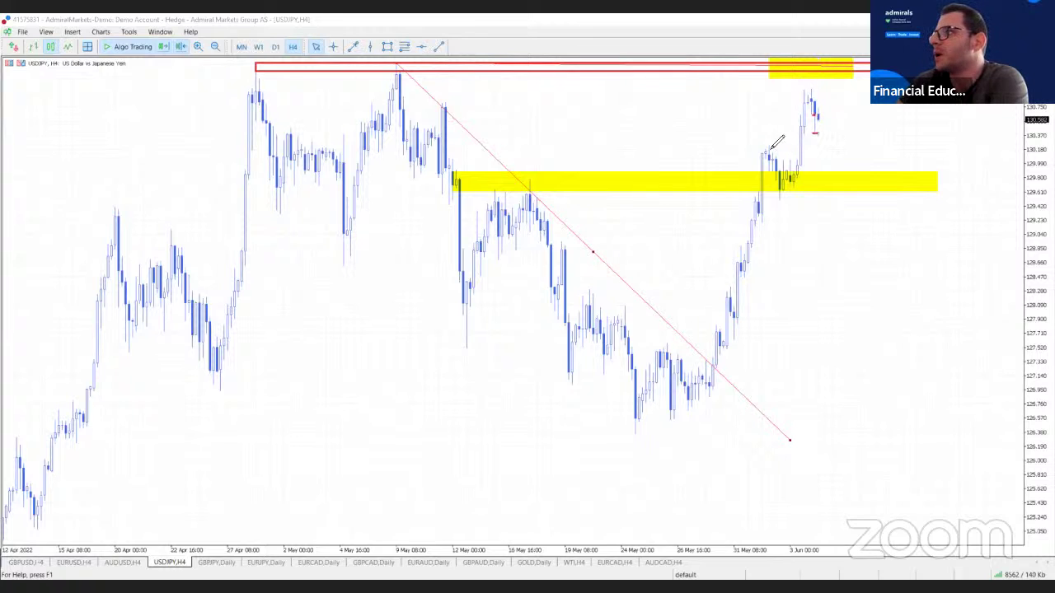
{"action": "left_click_drag", "start_coordinate": [763, 146], "coordinate": [861, 143]}
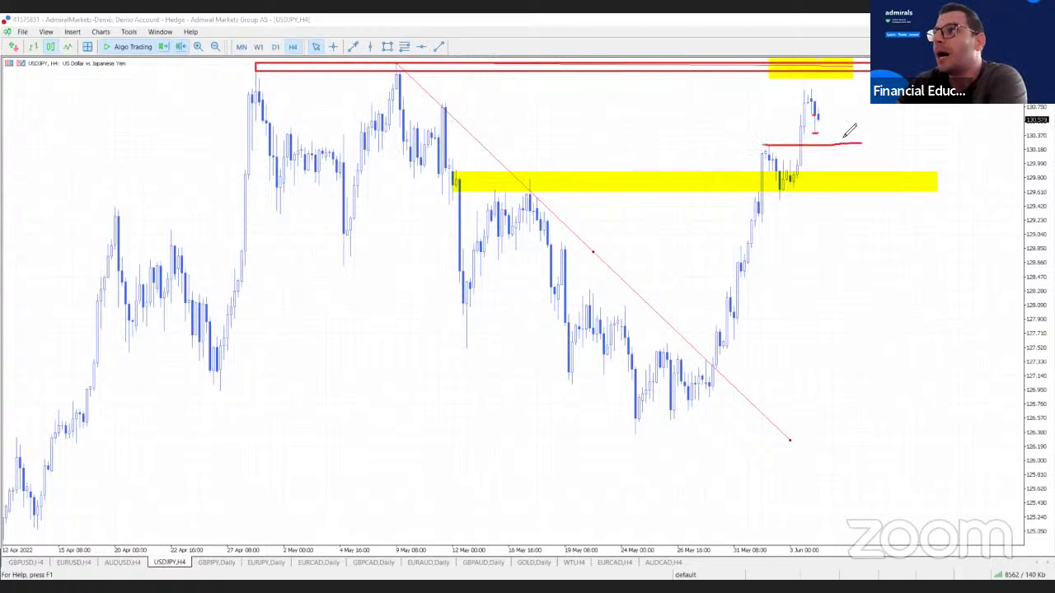
{"action": "mouse_move", "coordinate": [825, 112]}
{"action": "left_mouse_down"}
{"action": "mouse_move", "coordinate": [846, 201]}
{"action": "mouse_move", "coordinate": [866, 200]}
{"action": "left_mouse_up"}
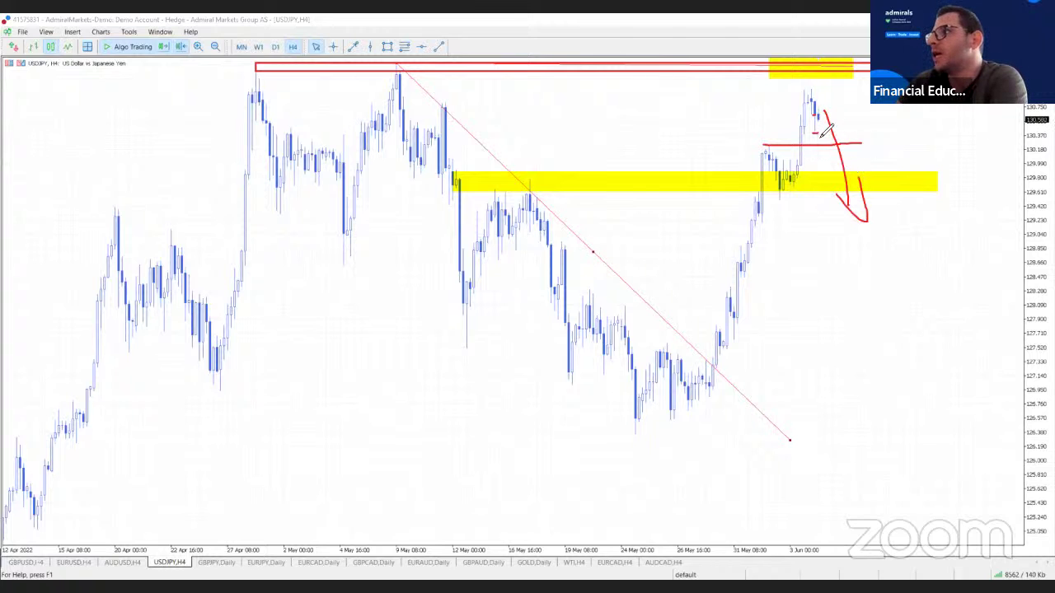
On USDJPY H4, sketch a rise from the recent low to the boxed resistance, a drop from it, and a breakout above it.
{"action": "left_click_drag", "start_coordinate": [827, 125], "coordinate": [858, 65]}
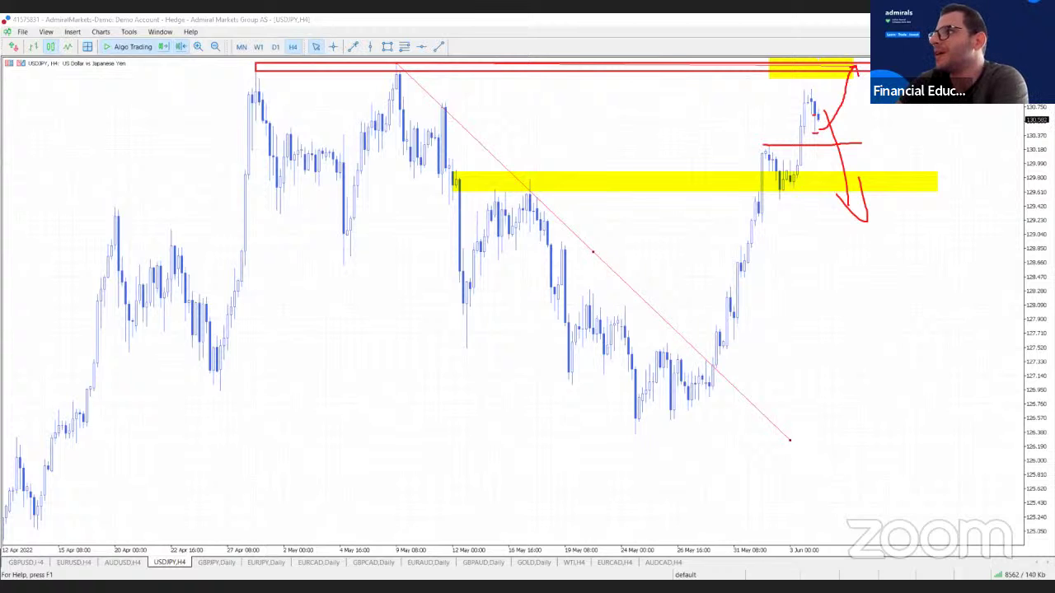
{"action": "left_click_drag", "start_coordinate": [890, 105], "coordinate": [906, 141]}
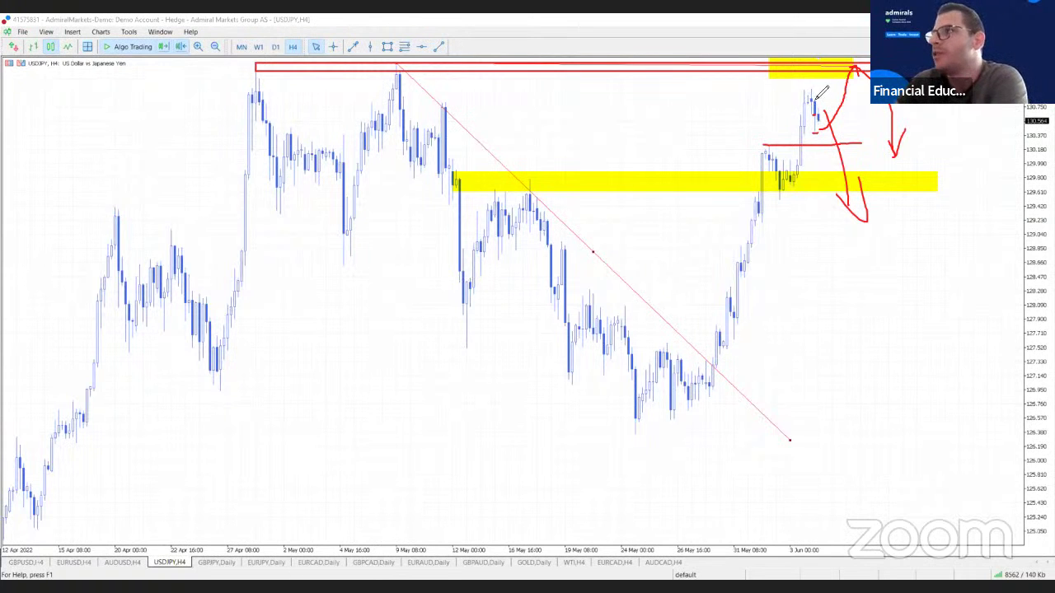
{"action": "mouse_move", "coordinate": [839, 120]}
{"action": "left_mouse_down"}
{"action": "mouse_move", "coordinate": [844, 40]}
{"action": "mouse_move", "coordinate": [858, 42]}
{"action": "left_mouse_up"}
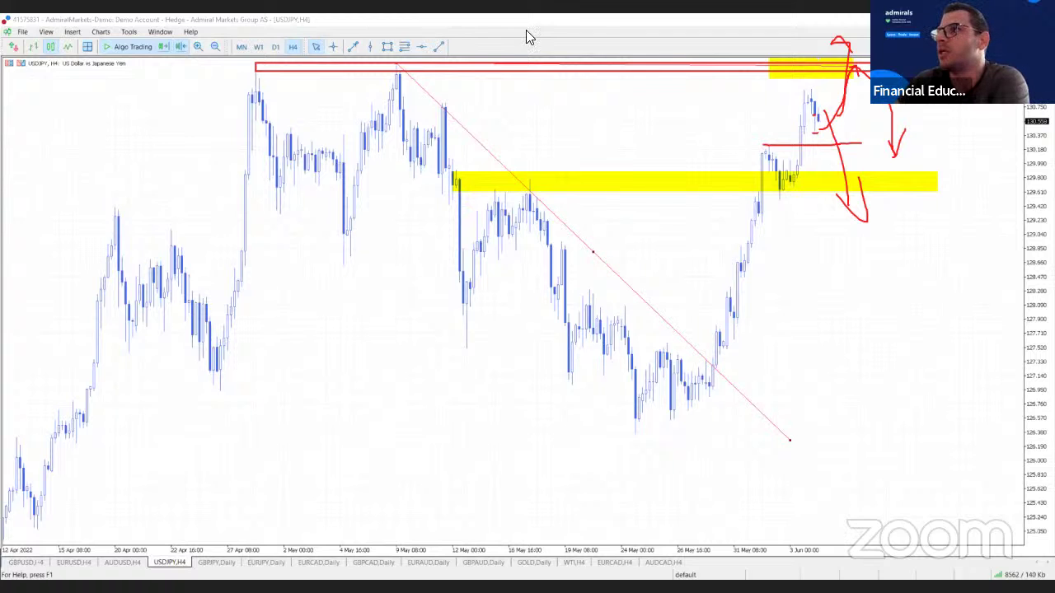
Erase the freehand USDJPY annotations and show the GBPJPY daily chart zoomed in on the recent candles.
{"action": "mouse_move", "coordinate": [731, 65]}
{"action": "left_mouse_down"}
{"action": "mouse_move", "coordinate": [862, 102]}
{"action": "mouse_move", "coordinate": [788, 176]}
{"action": "mouse_move", "coordinate": [828, 134]}
{"action": "left_mouse_up"}
{"action": "left_click", "coordinate": [828, 134]}
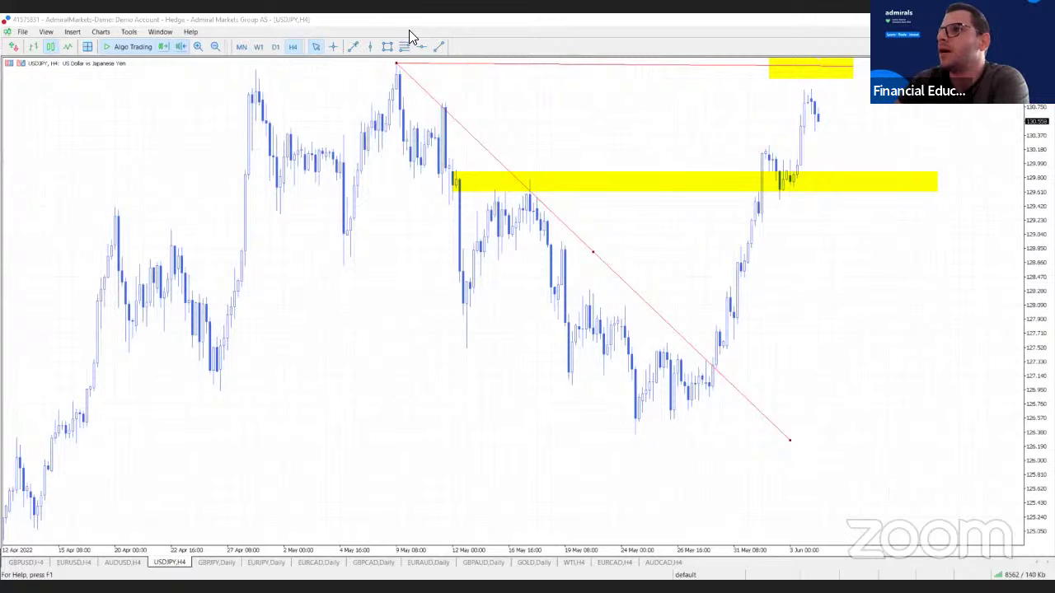
{"action": "left_click", "coordinate": [224, 563]}
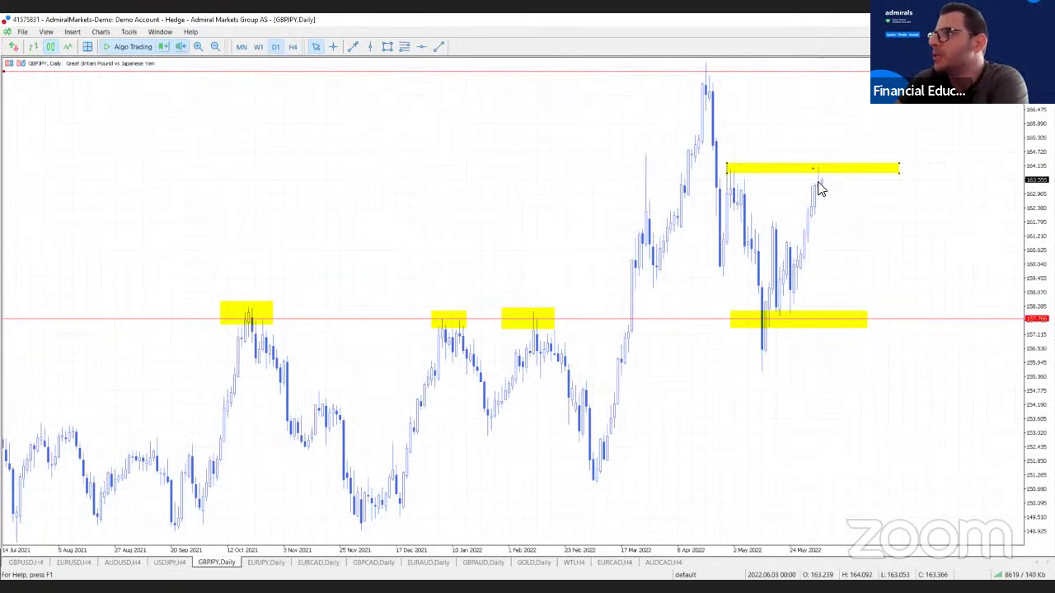
{"action": "left_click", "coordinate": [198, 46]}
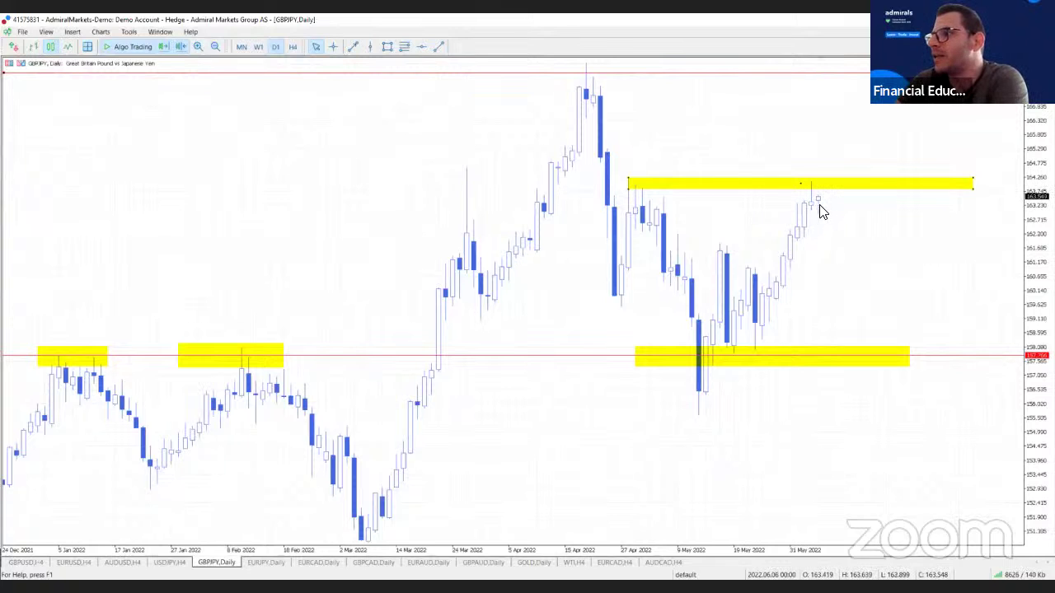
{"action": "mouse_move", "coordinate": [826, 216]}
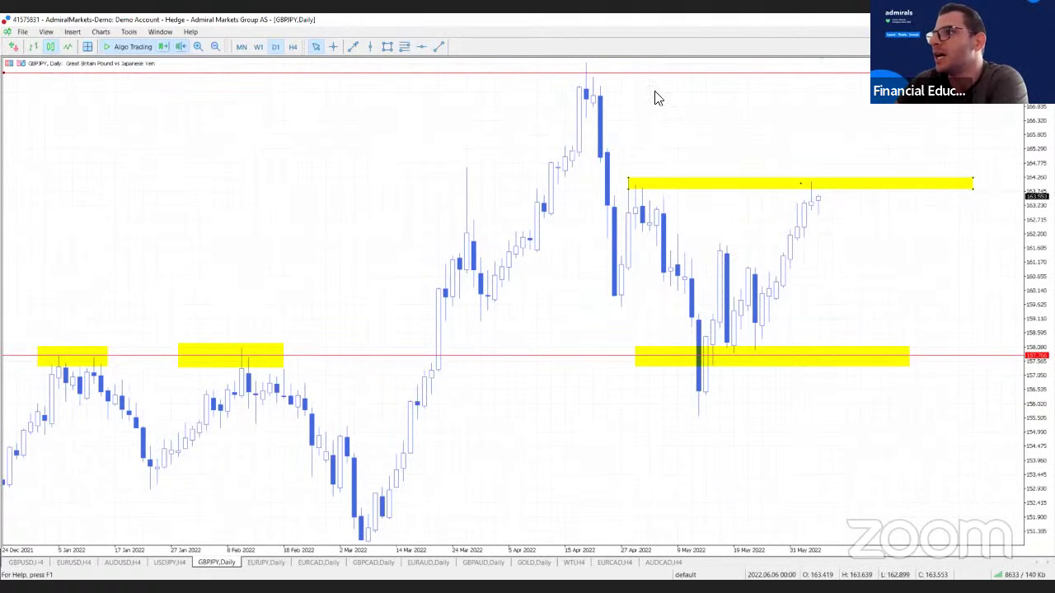
On GBPJPY H4, draw a rising trendline from the 24 May low along the later lows, and add a rectangle at its latest touch.
{"action": "left_click", "coordinate": [292, 47]}
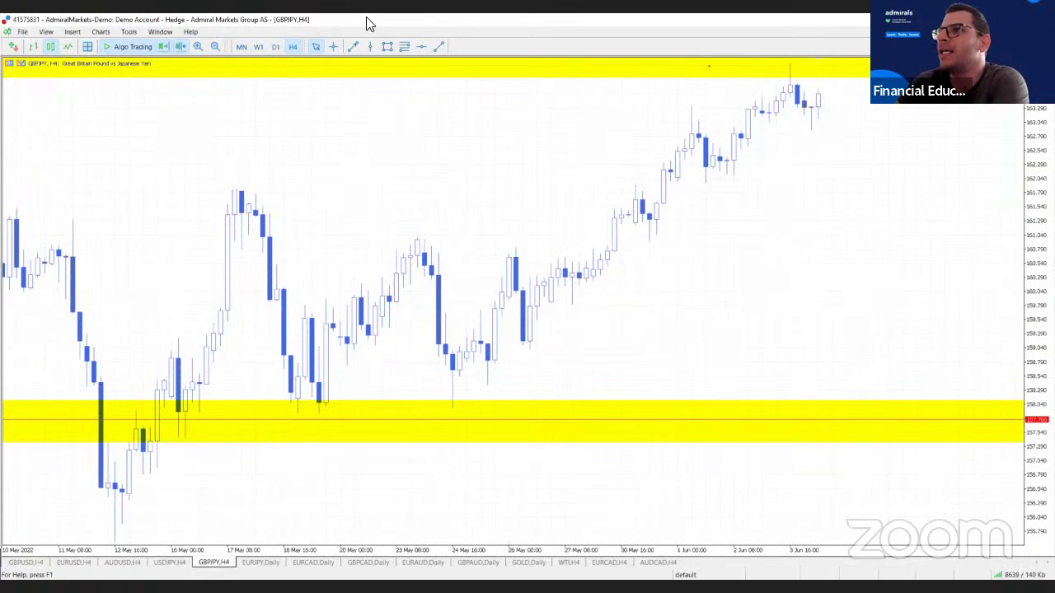
{"action": "left_click", "coordinate": [439, 47]}
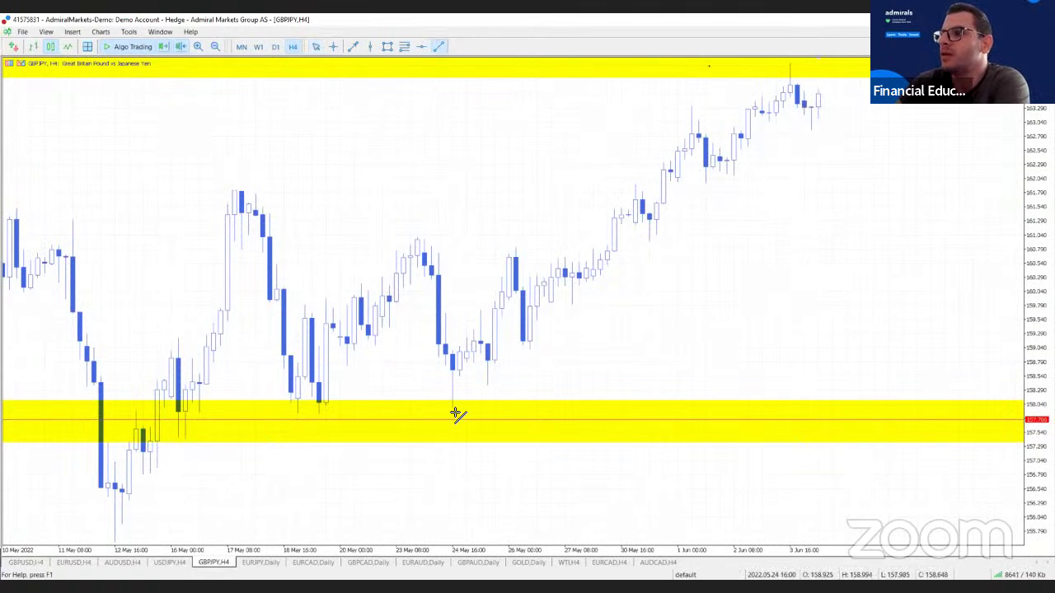
{"action": "mouse_move", "coordinate": [451, 405]}
{"action": "left_mouse_down"}
{"action": "mouse_move", "coordinate": [613, 349]}
{"action": "mouse_move", "coordinate": [877, 89]}
{"action": "mouse_move", "coordinate": [875, 71]}
{"action": "left_mouse_up"}
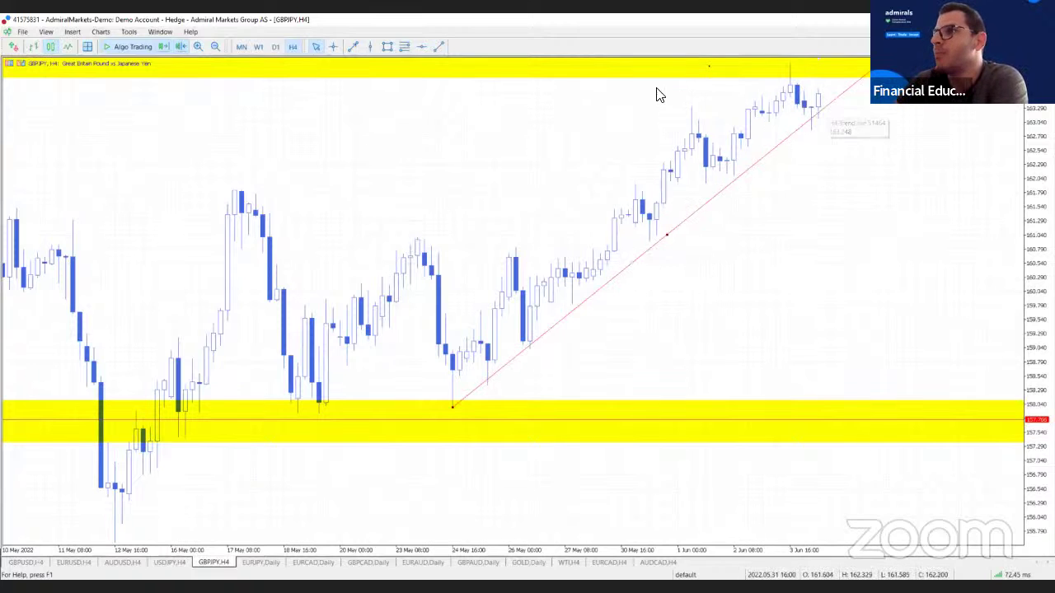
{"action": "left_click", "coordinate": [388, 46]}
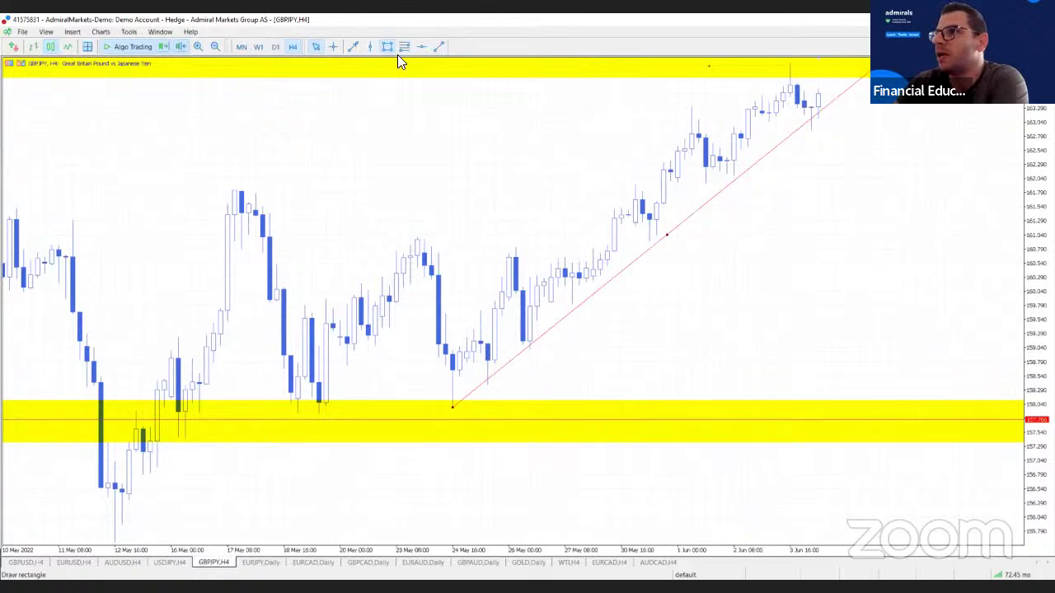
{"action": "left_click_drag", "start_coordinate": [810, 107], "coordinate": [860, 129]}
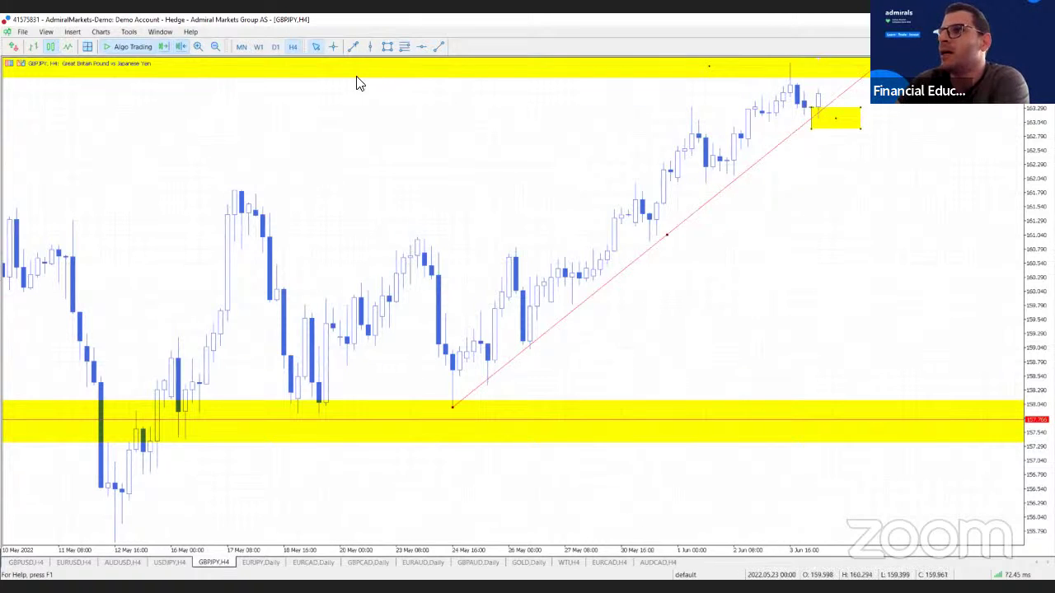
Add the 1 Hour timeframe to the toolbar after Daily and show GBPJPY on H1.
{"action": "right_click", "coordinate": [269, 43]}
{"action": "key", "text": "Return"}
{"action": "scroll", "coordinate": [377, 320], "scroll_direction": "down", "scroll_amount": 3}
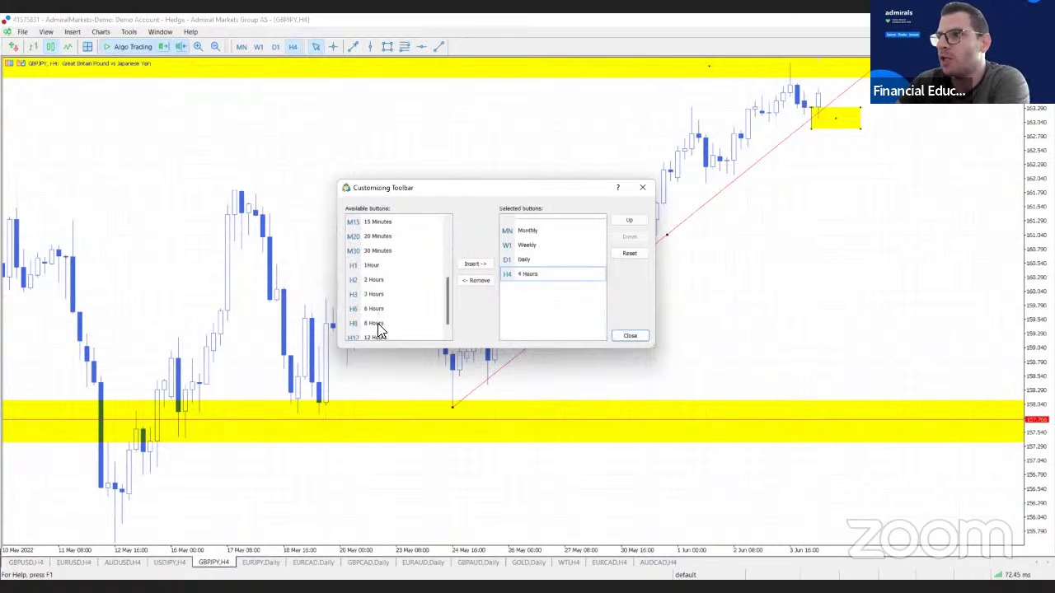
{"action": "left_click", "coordinate": [387, 266]}
{"action": "left_click", "coordinate": [486, 264]}
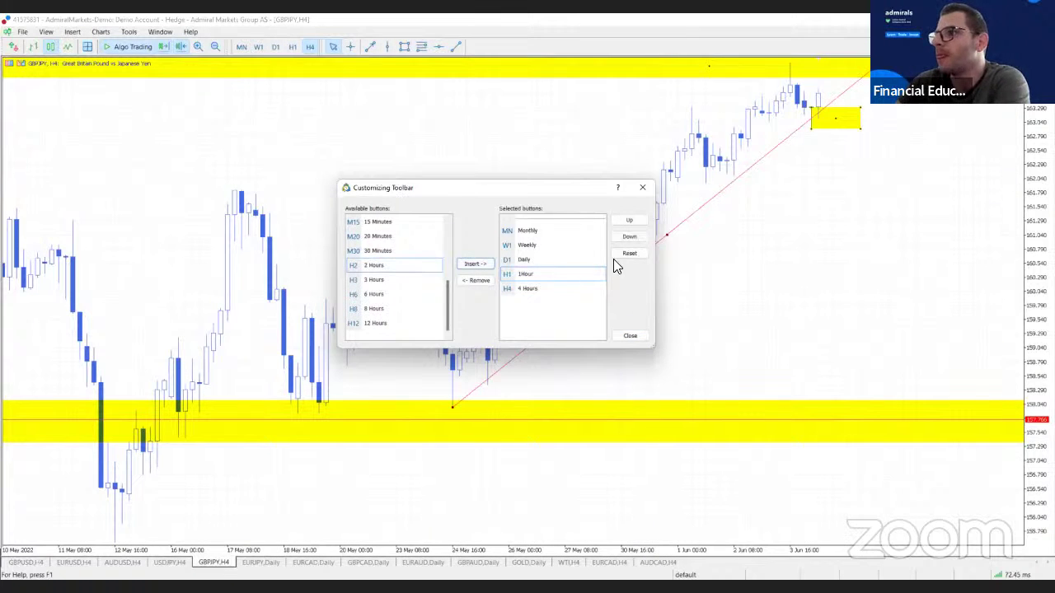
{"action": "left_click", "coordinate": [643, 188]}
{"action": "left_click", "coordinate": [293, 47]}
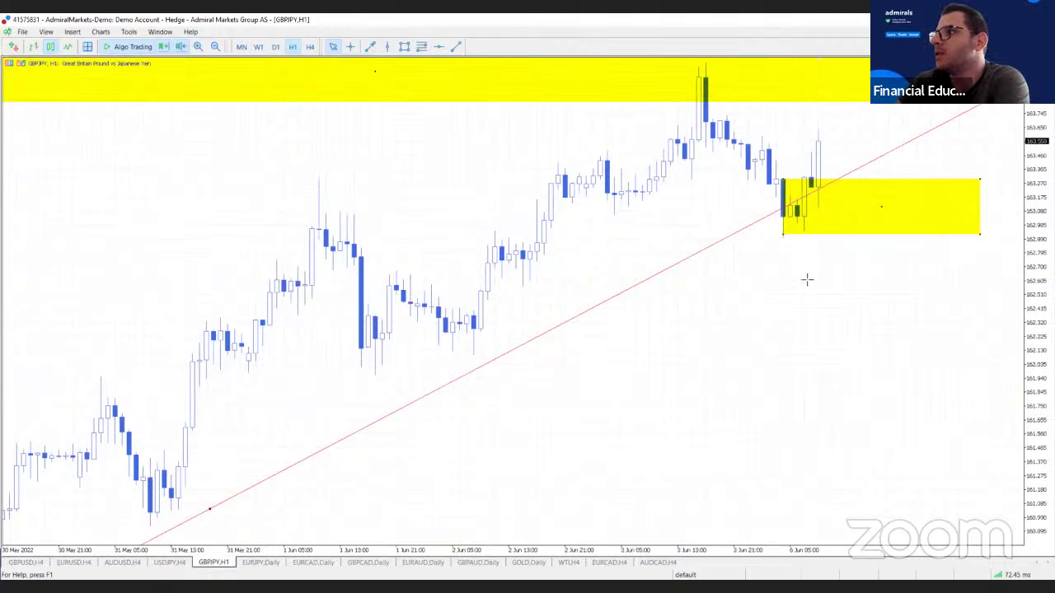
Point an arrow at the 6 June rejection candle and sketch an entry line labelled E at its middle and a stop line labelled S below it.
{"action": "left_click_drag", "start_coordinate": [805, 276], "coordinate": [805, 239]}
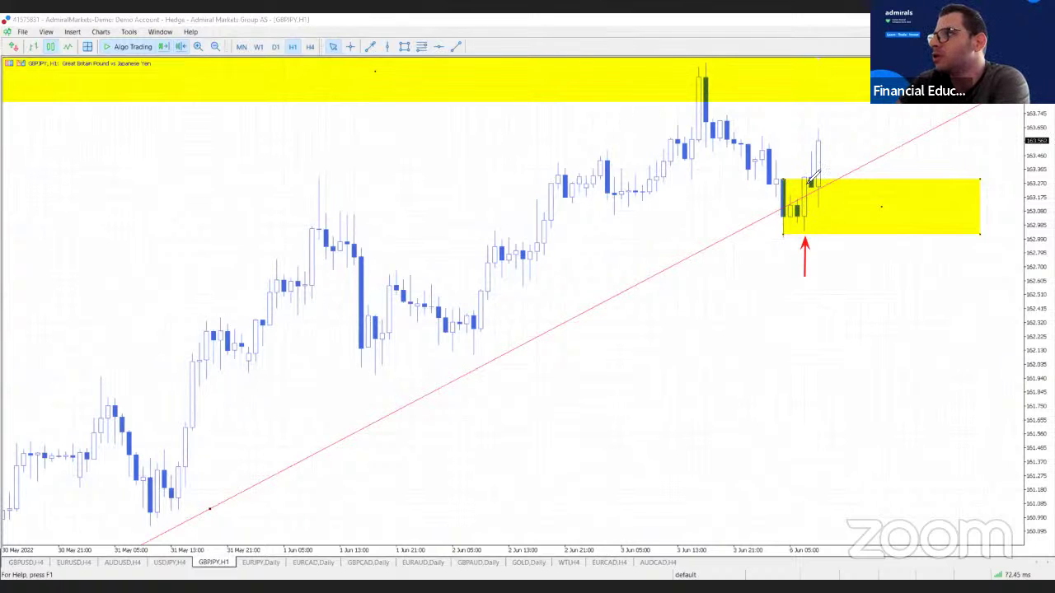
{"action": "mouse_move", "coordinate": [808, 181]}
{"action": "left_mouse_down"}
{"action": "mouse_move", "coordinate": [826, 209]}
{"action": "mouse_move", "coordinate": [848, 205]}
{"action": "left_mouse_up"}
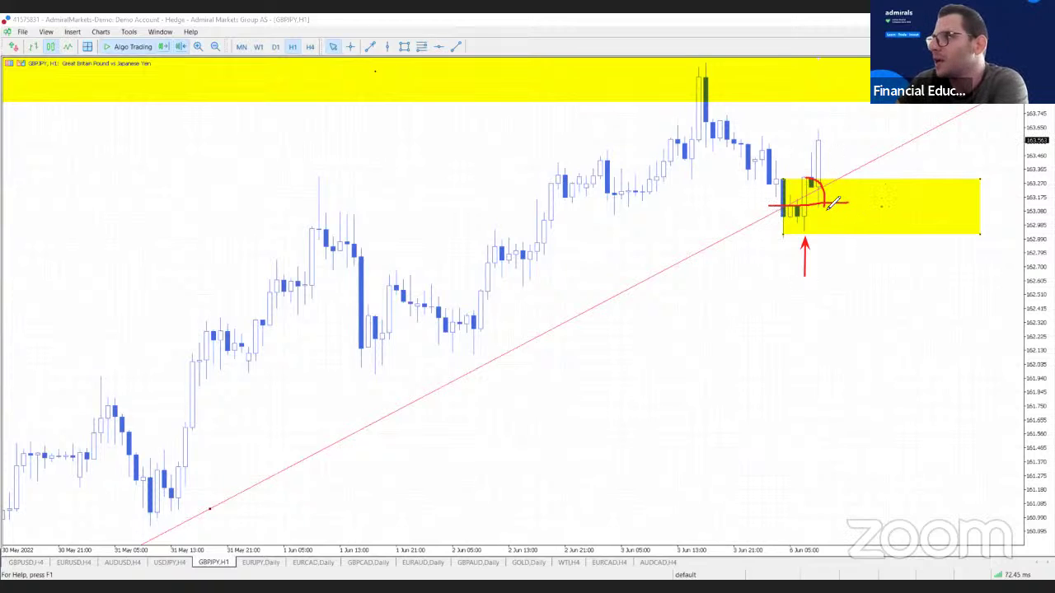
{"action": "mouse_move", "coordinate": [770, 199]}
{"action": "left_mouse_down"}
{"action": "mouse_move", "coordinate": [750, 201]}
{"action": "mouse_move", "coordinate": [770, 218]}
{"action": "mouse_move", "coordinate": [768, 207]}
{"action": "mouse_move", "coordinate": [897, 244]}
{"action": "mouse_move", "coordinate": [855, 287]}
{"action": "left_mouse_up"}
{"action": "left_click_drag", "start_coordinate": [824, 201], "coordinate": [831, 244]}
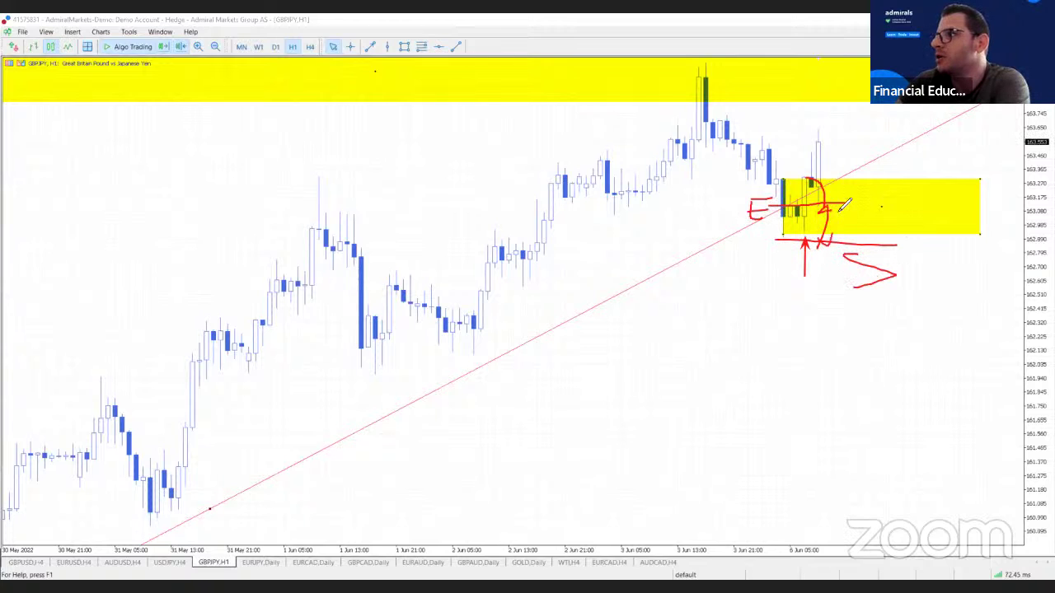
Sketch target lines inside and just below the upper yellow resistance zone, with an arrow rising from the entry line.
{"action": "left_click_drag", "start_coordinate": [689, 92], "coordinate": [870, 84]}
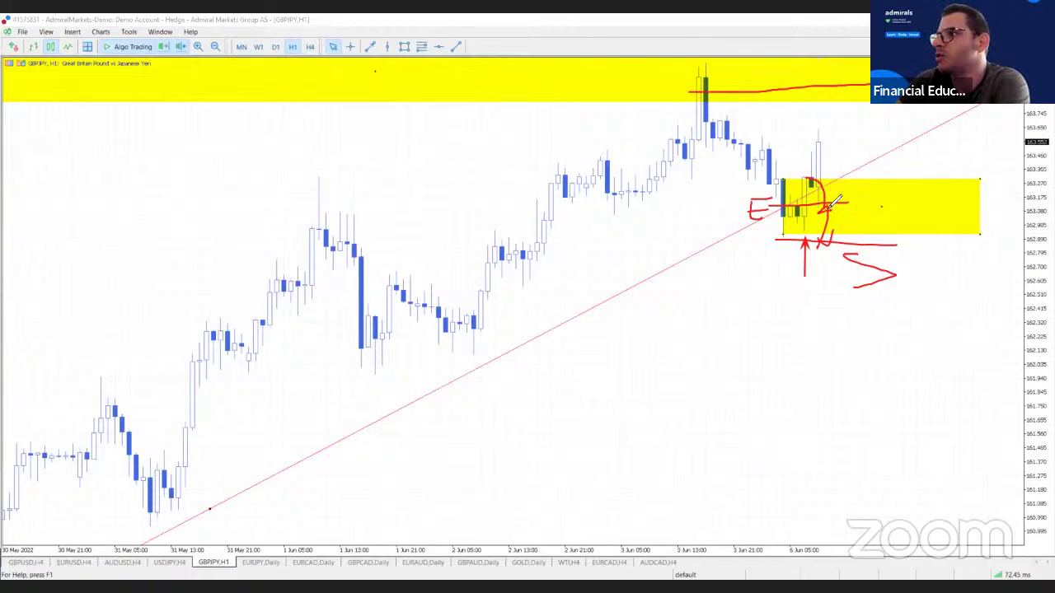
{"action": "mouse_move", "coordinate": [834, 203]}
{"action": "left_mouse_down"}
{"action": "mouse_move", "coordinate": [870, 86]}
{"action": "mouse_move", "coordinate": [882, 130]}
{"action": "left_mouse_up"}
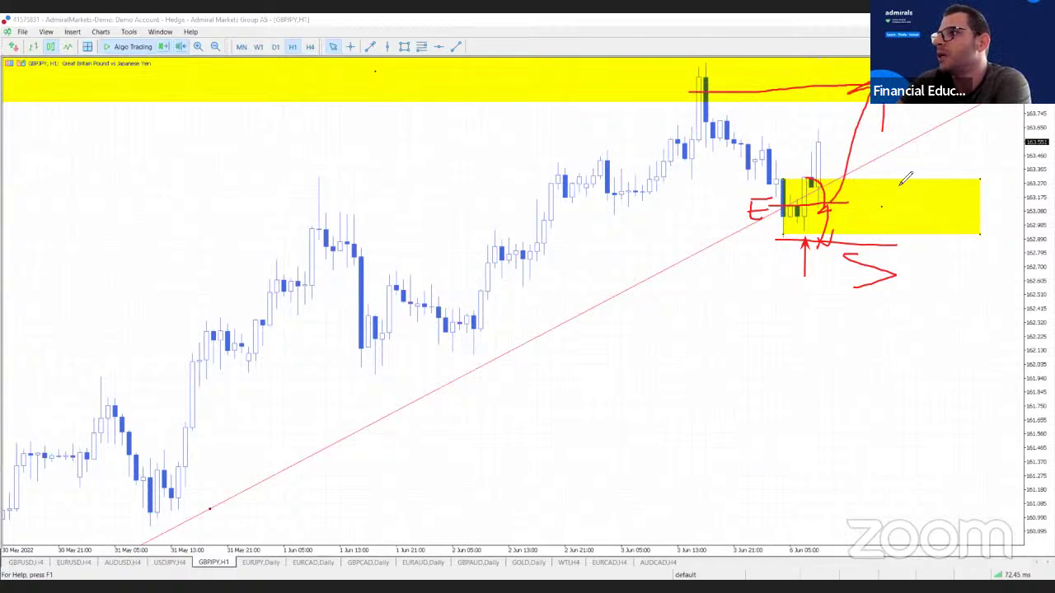
{"action": "mouse_move", "coordinate": [710, 125]}
{"action": "left_mouse_down"}
{"action": "mouse_move", "coordinate": [795, 118]}
{"action": "mouse_move", "coordinate": [898, 131]}
{"action": "left_mouse_up"}
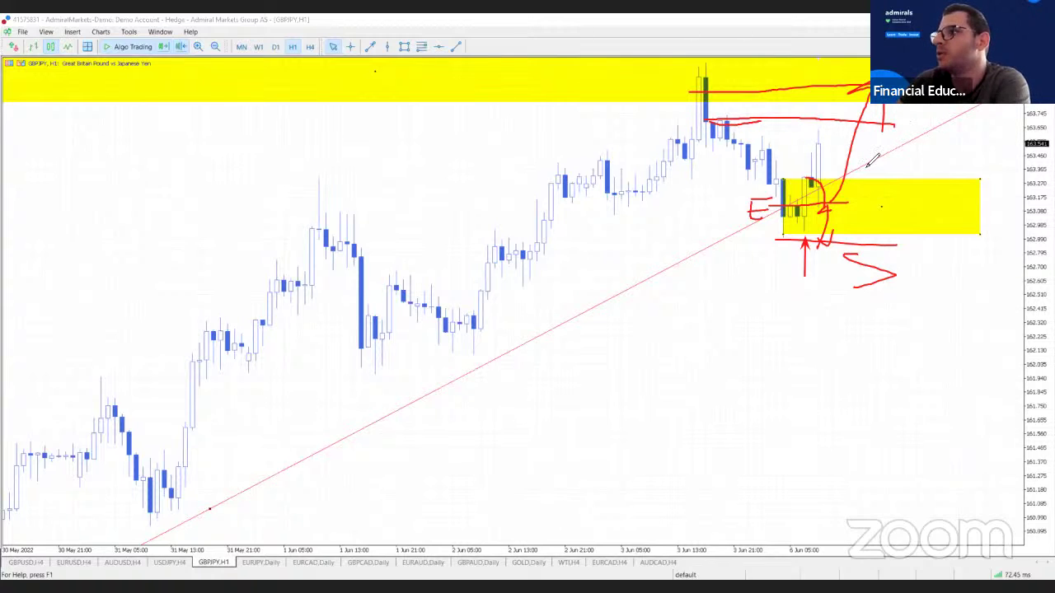
Erase all freehand trade annotations on GBPJPY and return the pair to the daily timeframe.
{"action": "left_click", "coordinate": [640, 32]}
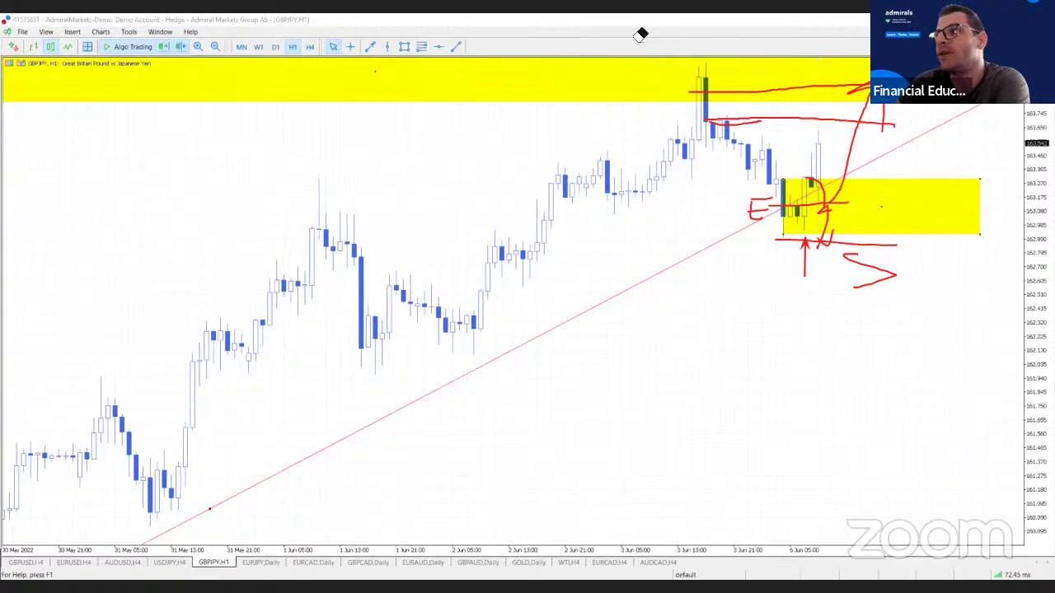
{"action": "mouse_move", "coordinate": [725, 121]}
{"action": "left_mouse_down"}
{"action": "mouse_move", "coordinate": [749, 94]}
{"action": "mouse_move", "coordinate": [855, 160]}
{"action": "left_mouse_up"}
{"action": "left_click", "coordinate": [836, 228]}
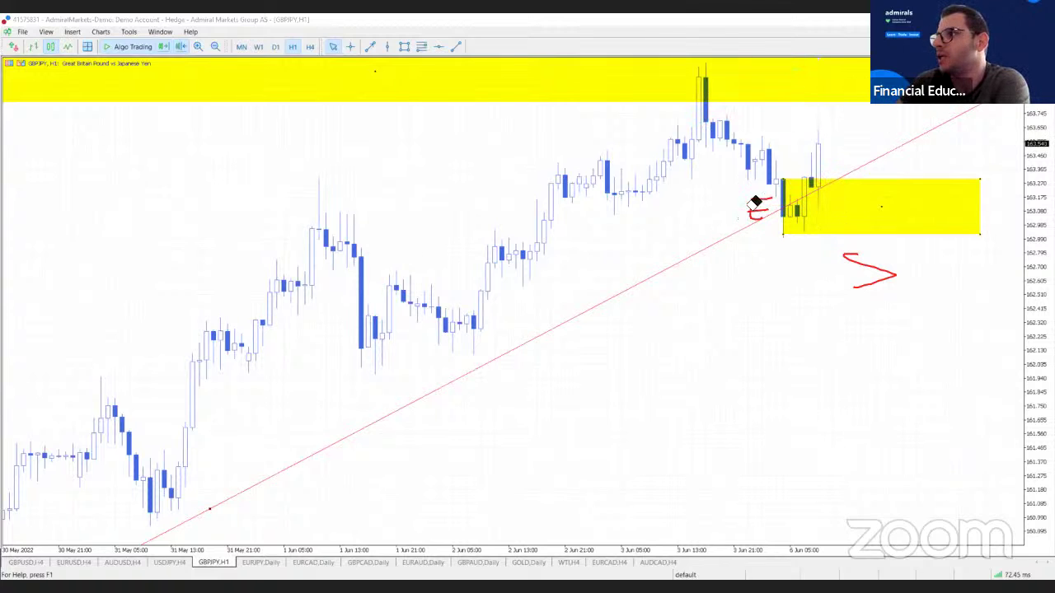
{"action": "left_click", "coordinate": [758, 205]}
{"action": "left_click", "coordinate": [869, 272]}
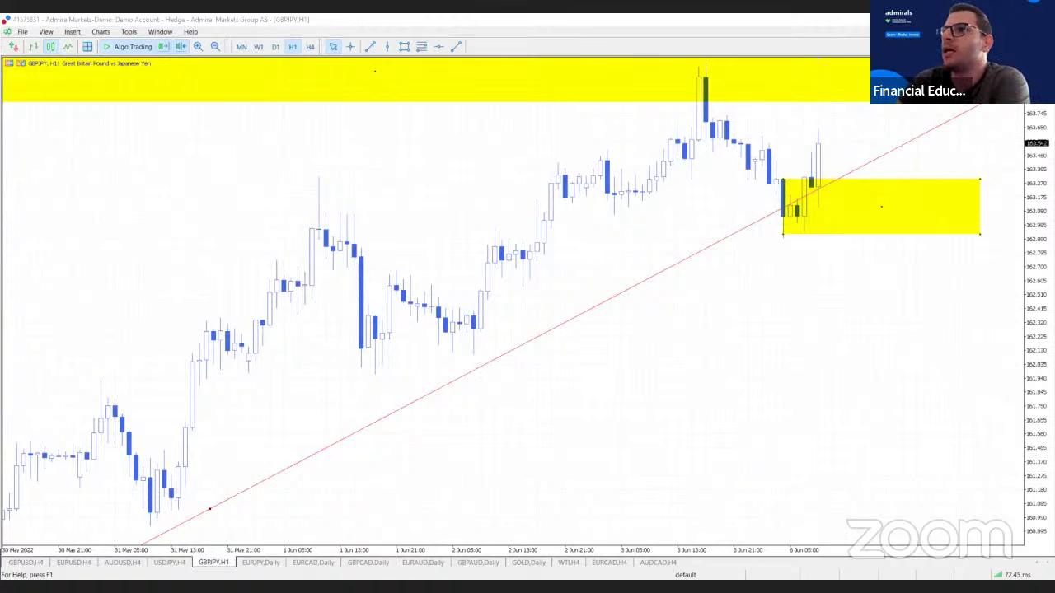
{"action": "left_click", "coordinate": [278, 45]}
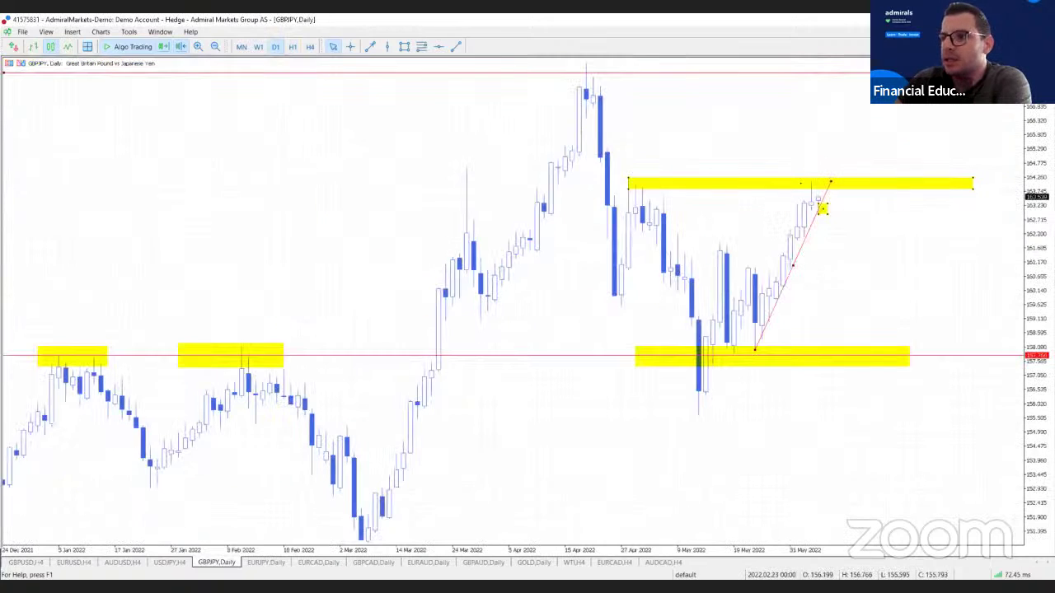
On a wider EURJPY daily view, trace the swings down from the April high and mark the support, the swing extremes and the latest peak.
{"action": "left_click", "coordinate": [278, 563]}
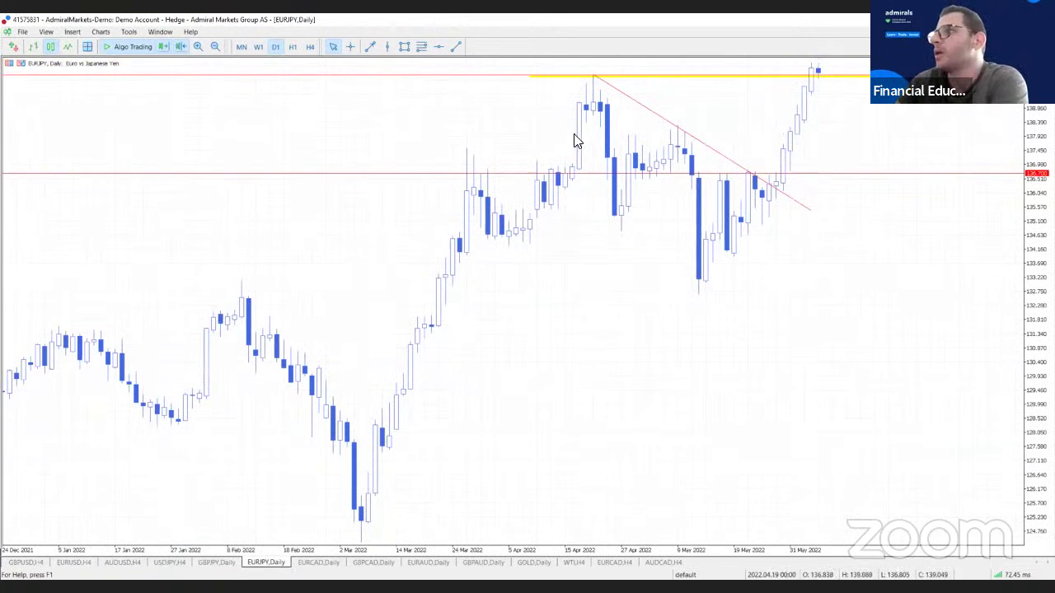
{"action": "left_click", "coordinate": [215, 46]}
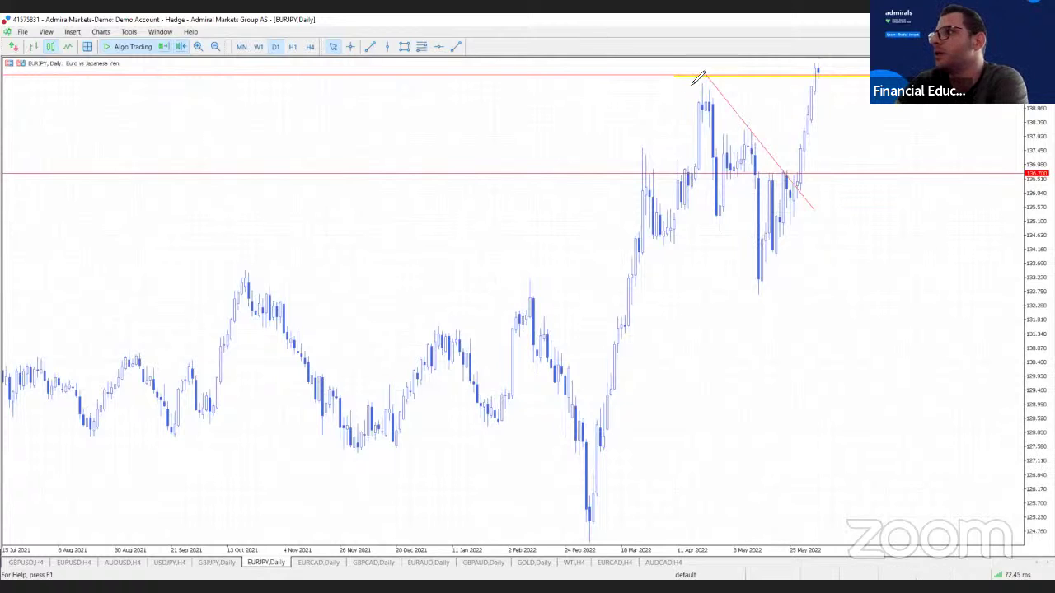
{"action": "mouse_move", "coordinate": [691, 78]}
{"action": "left_mouse_down"}
{"action": "mouse_move", "coordinate": [766, 268]}
{"action": "mouse_move", "coordinate": [763, 307]}
{"action": "mouse_move", "coordinate": [783, 307]}
{"action": "left_mouse_up"}
{"action": "left_click", "coordinate": [730, 239]}
{"action": "left_click_drag", "start_coordinate": [612, 239], "coordinate": [747, 216]}
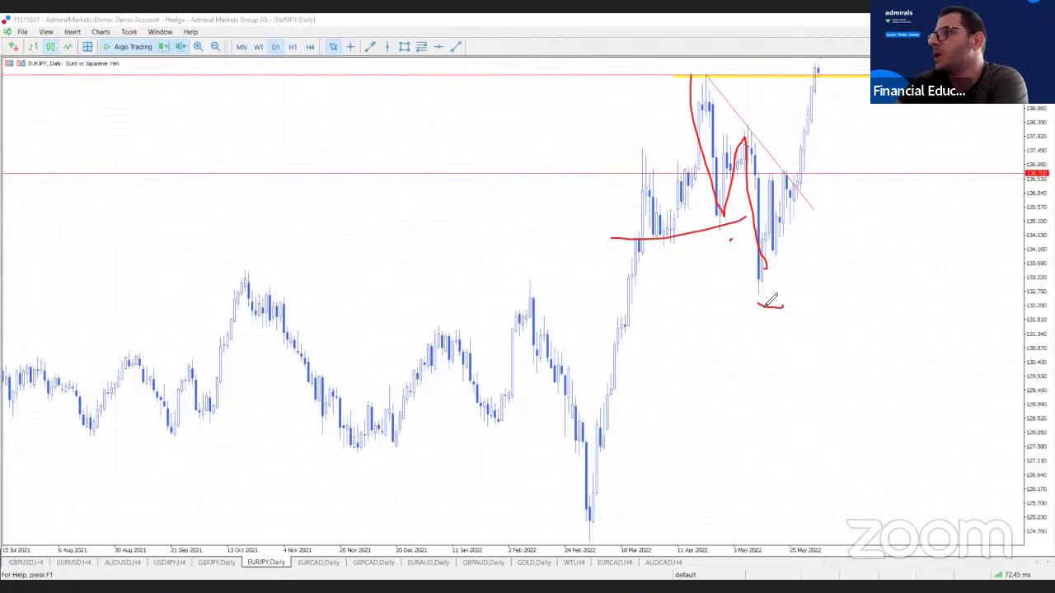
{"action": "left_click_drag", "start_coordinate": [754, 140], "coordinate": [742, 138]}
{"action": "left_click_drag", "start_coordinate": [809, 76], "coordinate": [832, 79]}
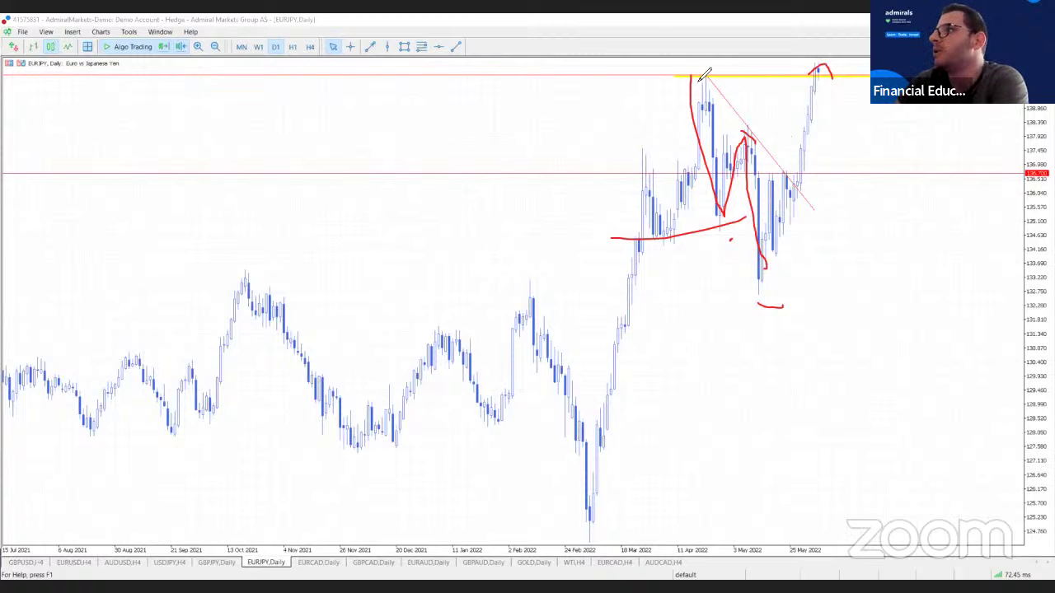
{"action": "left_click_drag", "start_coordinate": [700, 77], "coordinate": [738, 76]}
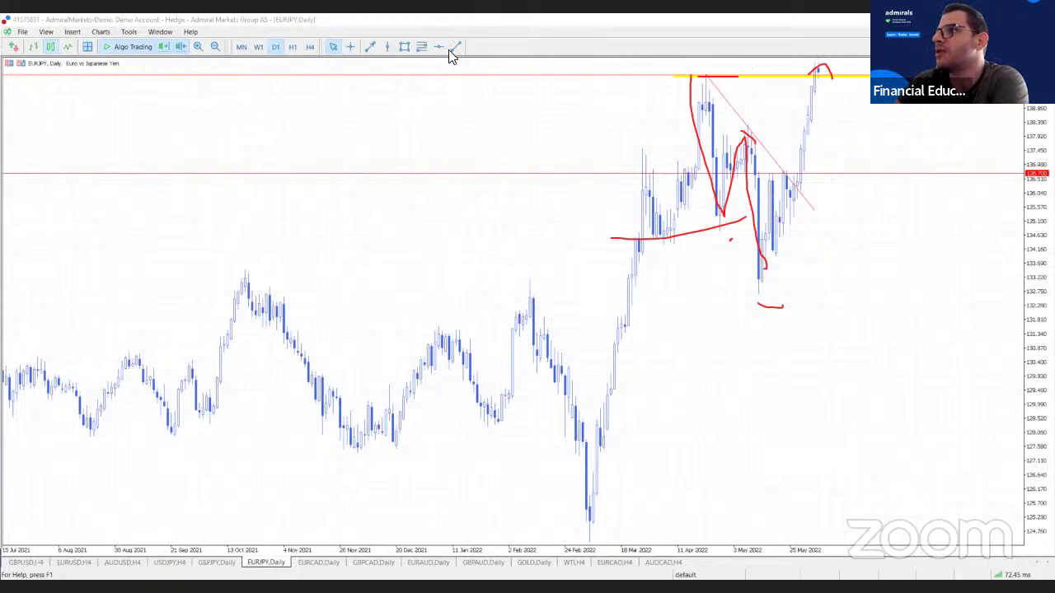
Replace the freehand EURJPY annotations with a circle where price crosses the yellow resistance line, and show the pair on H4.
{"action": "mouse_move", "coordinate": [816, 42]}
{"action": "left_mouse_down"}
{"action": "mouse_move", "coordinate": [661, 77]}
{"action": "mouse_move", "coordinate": [766, 149]}
{"action": "left_mouse_up"}
{"action": "mouse_move", "coordinate": [709, 286]}
{"action": "left_mouse_down"}
{"action": "mouse_move", "coordinate": [733, 243]}
{"action": "mouse_move", "coordinate": [745, 141]}
{"action": "mouse_move", "coordinate": [784, 304]}
{"action": "left_mouse_up"}
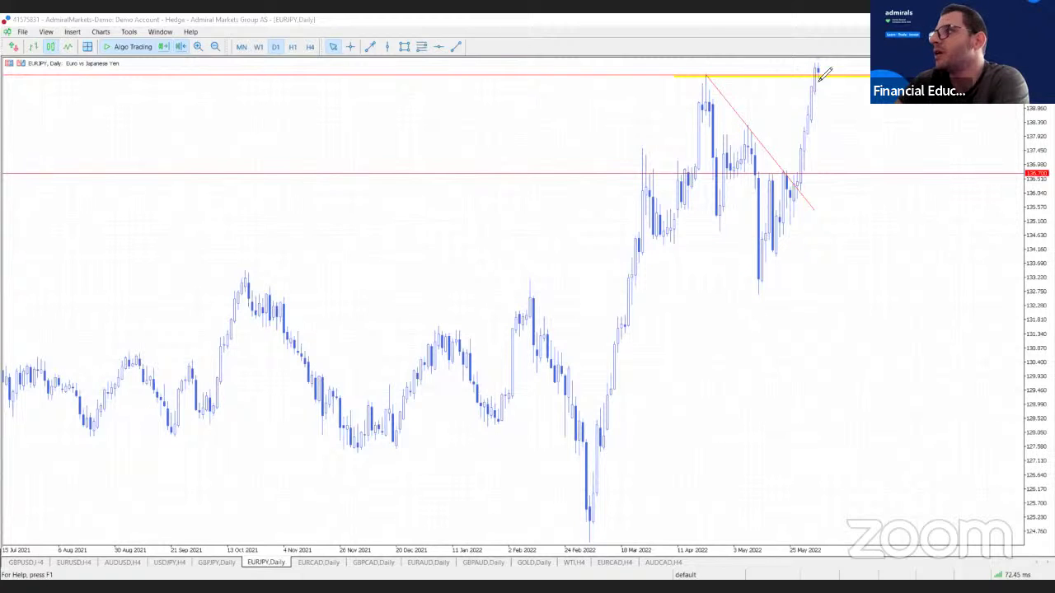
{"action": "left_click_drag", "start_coordinate": [816, 74], "coordinate": [831, 71]}
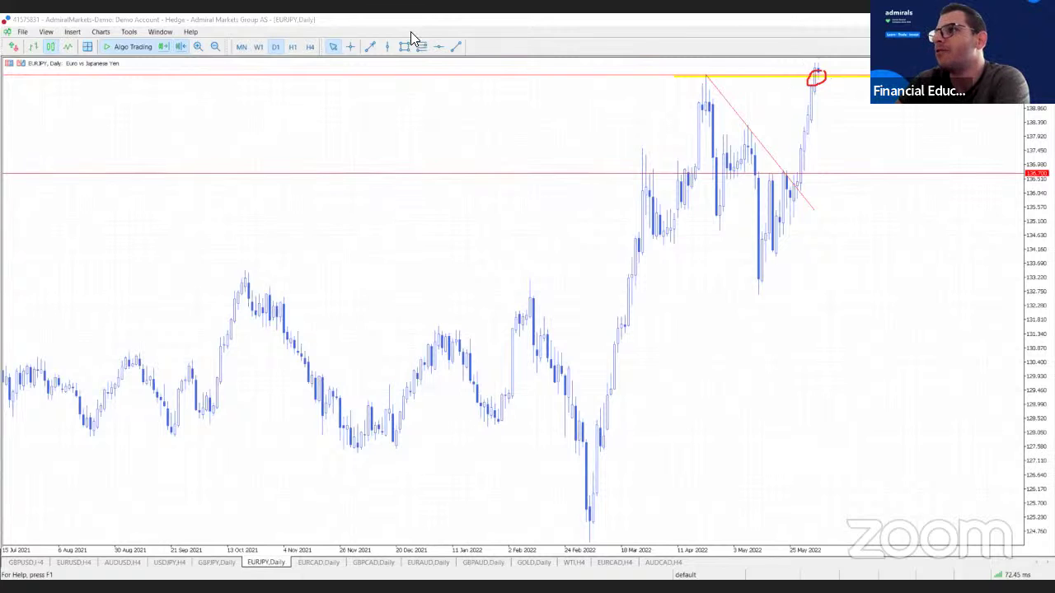
{"action": "left_click", "coordinate": [310, 46]}
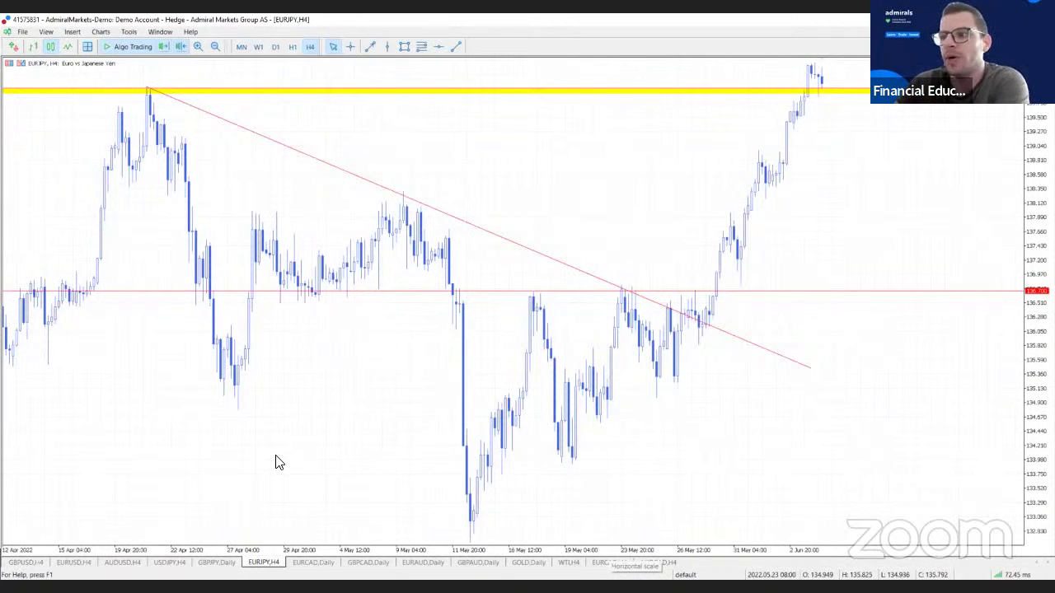
On EURCAD daily, sketch a dotted decline from the range top and horizontal lines at the top and low of the latest large bearish candle.
{"action": "left_click", "coordinate": [308, 563]}
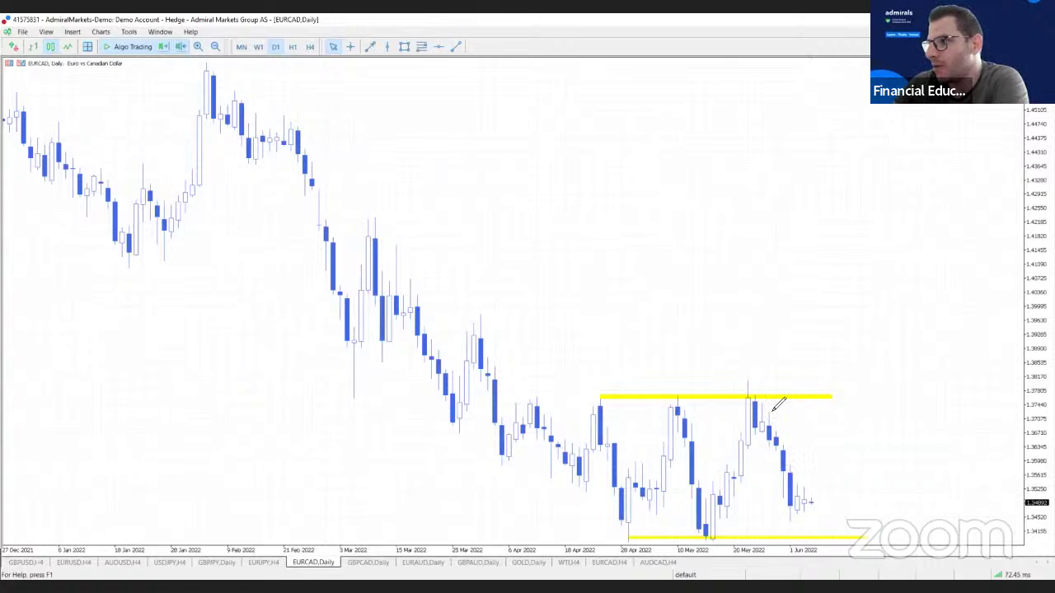
{"action": "mouse_move", "coordinate": [784, 428]}
{"action": "left_mouse_down"}
{"action": "mouse_move", "coordinate": [797, 483]}
{"action": "mouse_move", "coordinate": [829, 466]}
{"action": "left_mouse_up"}
{"action": "left_click_drag", "start_coordinate": [789, 520], "coordinate": [838, 521]}
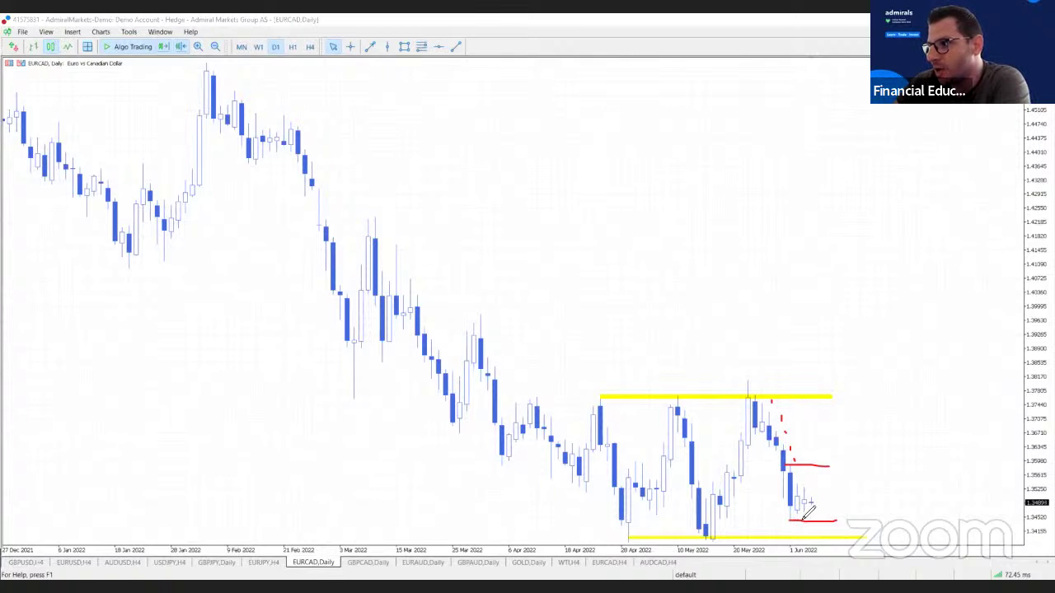
On EURCAD daily, sketch converging lines around the latest candles, circle the lower yellow support ahead of price, and trace the swings between both range boundaries.
{"action": "left_click_drag", "start_coordinate": [793, 485], "coordinate": [801, 485]}
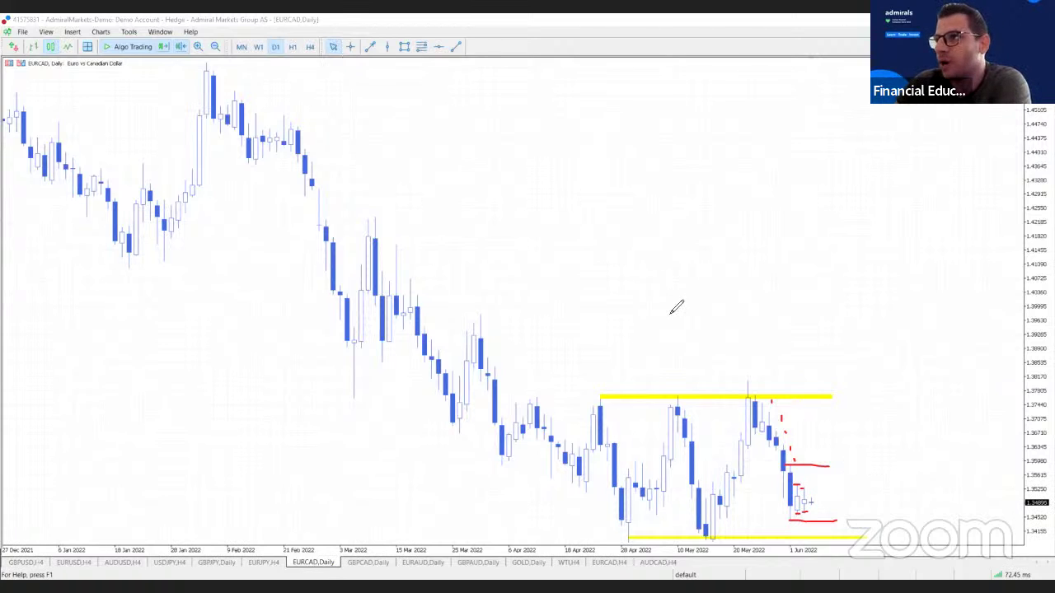
{"action": "mouse_move", "coordinate": [790, 477]}
{"action": "left_mouse_down"}
{"action": "mouse_move", "coordinate": [828, 500]}
{"action": "mouse_move", "coordinate": [789, 521]}
{"action": "left_mouse_up"}
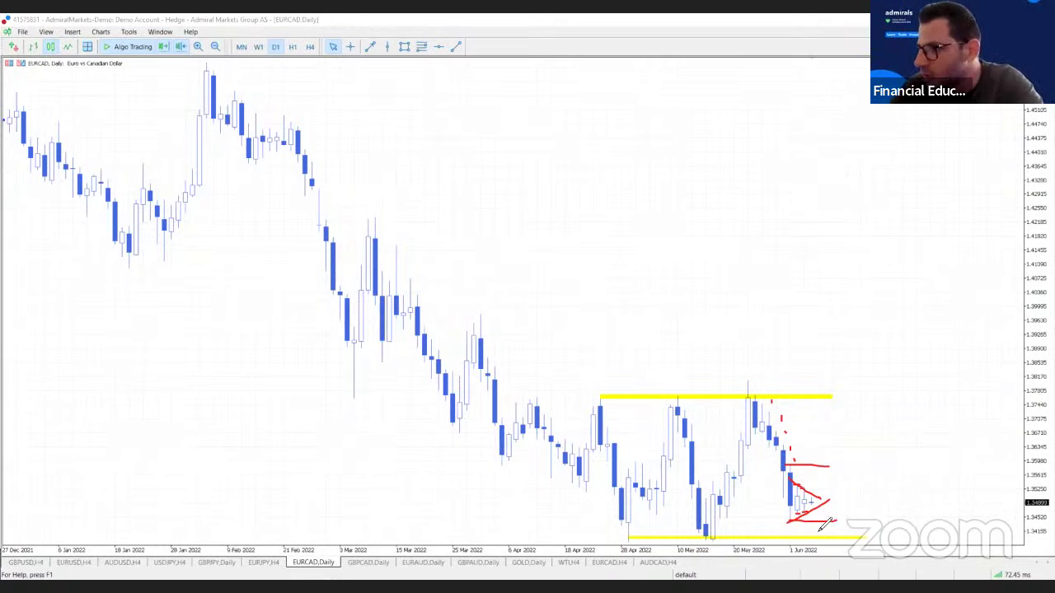
{"action": "mouse_move", "coordinate": [842, 527]}
{"action": "left_mouse_down"}
{"action": "mouse_move", "coordinate": [816, 537]}
{"action": "mouse_move", "coordinate": [846, 524]}
{"action": "left_mouse_up"}
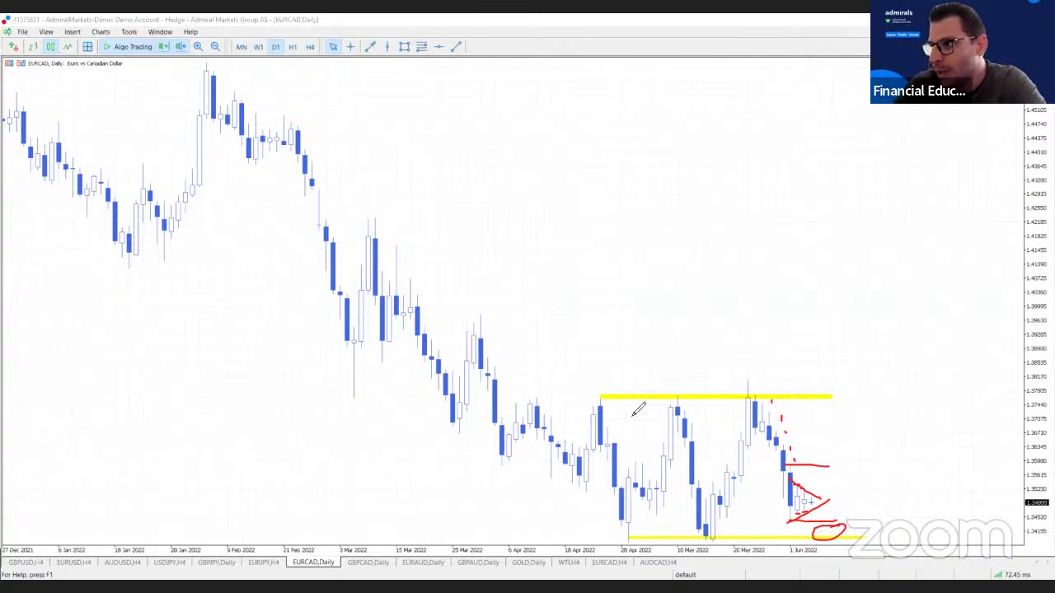
{"action": "mouse_move", "coordinate": [600, 398]}
{"action": "left_mouse_down"}
{"action": "mouse_move", "coordinate": [623, 523]}
{"action": "mouse_move", "coordinate": [705, 412]}
{"action": "mouse_move", "coordinate": [787, 394]}
{"action": "mouse_move", "coordinate": [842, 537]}
{"action": "mouse_move", "coordinate": [834, 546]}
{"action": "left_mouse_up"}
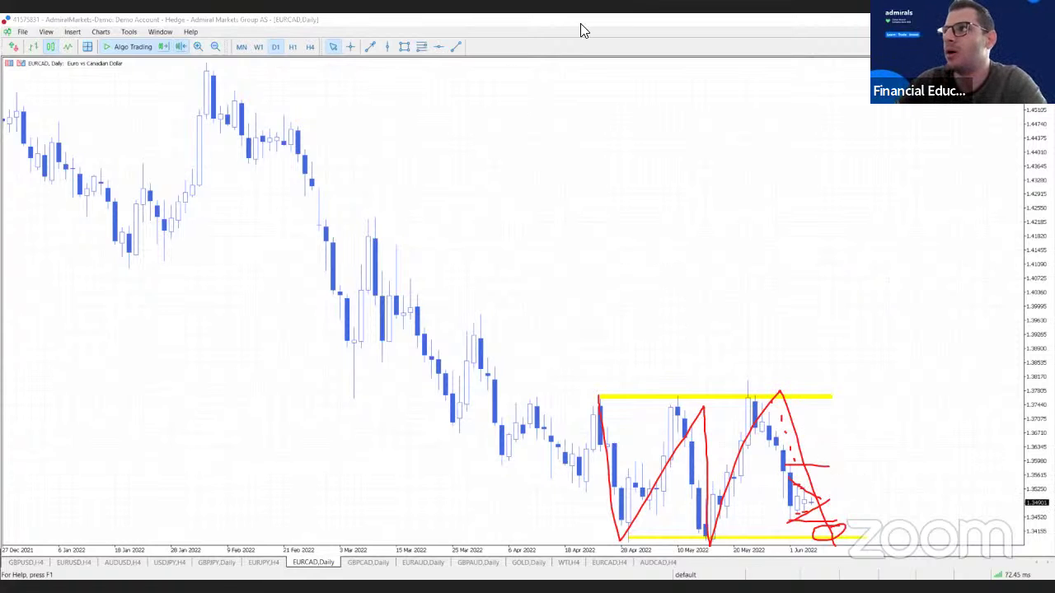
Replace the freehand marks with an arrow towards current price and circles around the two previous lows and the next possible test of the yellow support.
{"action": "left_click", "coordinate": [707, 31]}
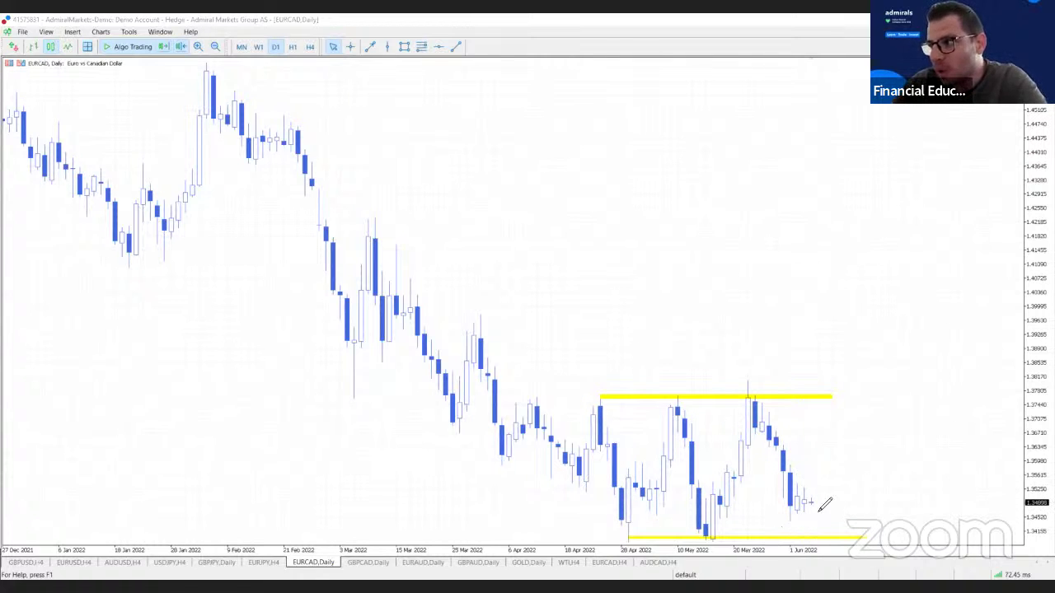
{"action": "mouse_move", "coordinate": [939, 424]}
{"action": "left_mouse_down"}
{"action": "mouse_move", "coordinate": [866, 474]}
{"action": "mouse_move", "coordinate": [920, 473]}
{"action": "left_mouse_up"}
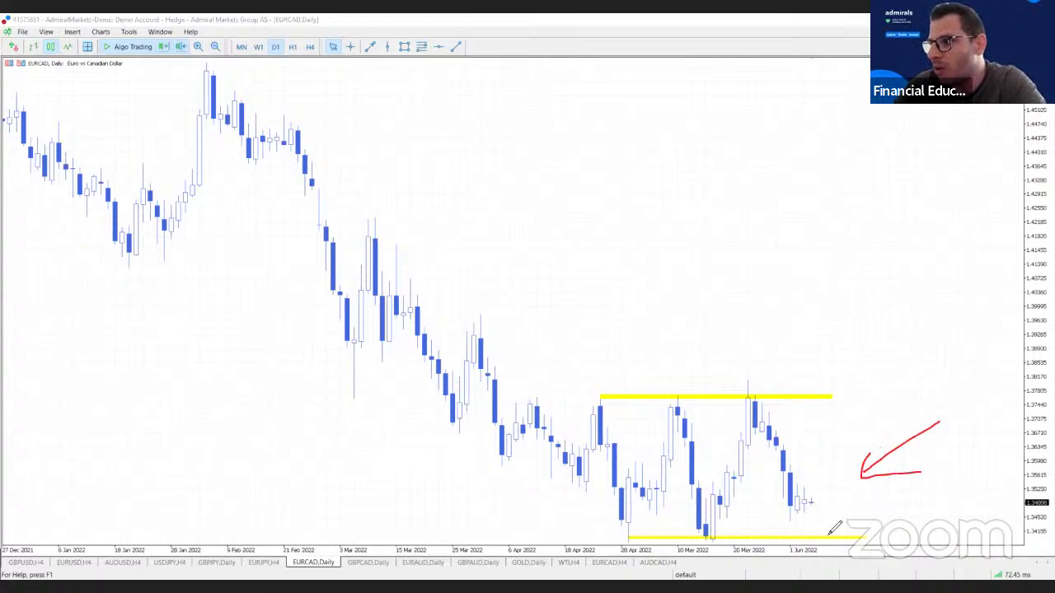
{"action": "mouse_move", "coordinate": [822, 535]}
{"action": "left_mouse_down"}
{"action": "mouse_move", "coordinate": [814, 543]}
{"action": "mouse_move", "coordinate": [836, 532]}
{"action": "mouse_move", "coordinate": [842, 543]}
{"action": "mouse_move", "coordinate": [836, 567]}
{"action": "left_mouse_up"}
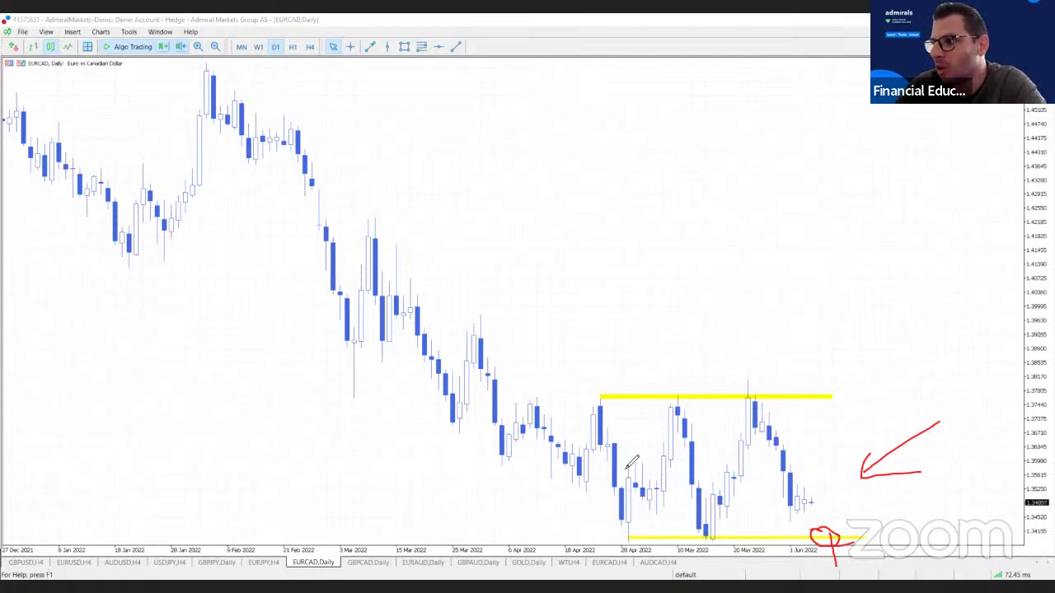
{"action": "mouse_move", "coordinate": [626, 469]}
{"action": "left_mouse_down"}
{"action": "mouse_move", "coordinate": [597, 499]}
{"action": "mouse_move", "coordinate": [631, 545]}
{"action": "mouse_move", "coordinate": [640, 474]}
{"action": "mouse_move", "coordinate": [630, 467]}
{"action": "left_mouse_up"}
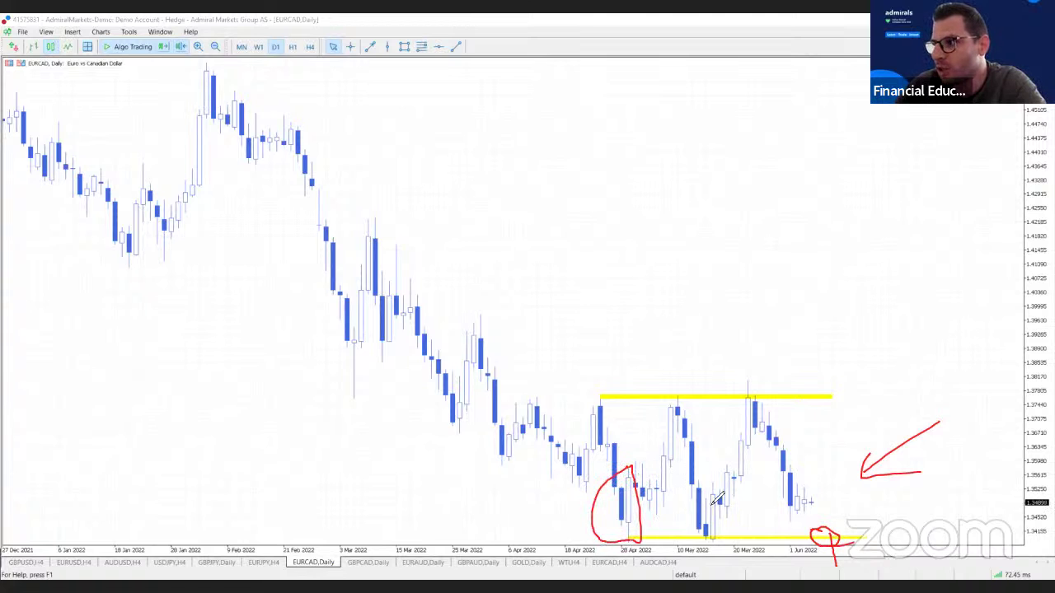
{"action": "mouse_move", "coordinate": [718, 488]}
{"action": "left_mouse_down"}
{"action": "mouse_move", "coordinate": [707, 548]}
{"action": "mouse_move", "coordinate": [694, 493]}
{"action": "left_mouse_up"}
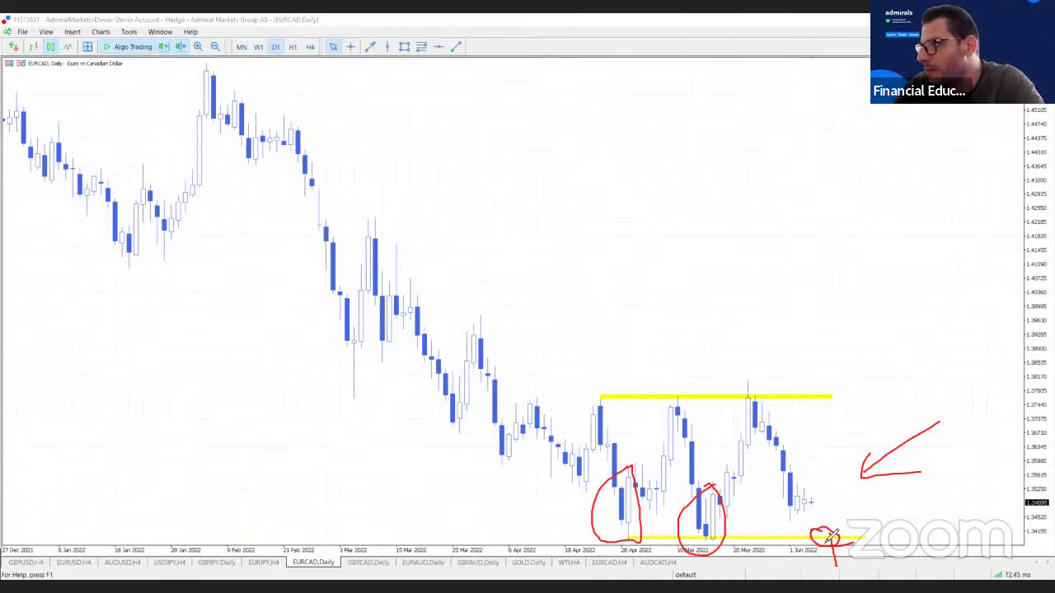
{"action": "left_click_drag", "start_coordinate": [832, 536], "coordinate": [861, 539]}
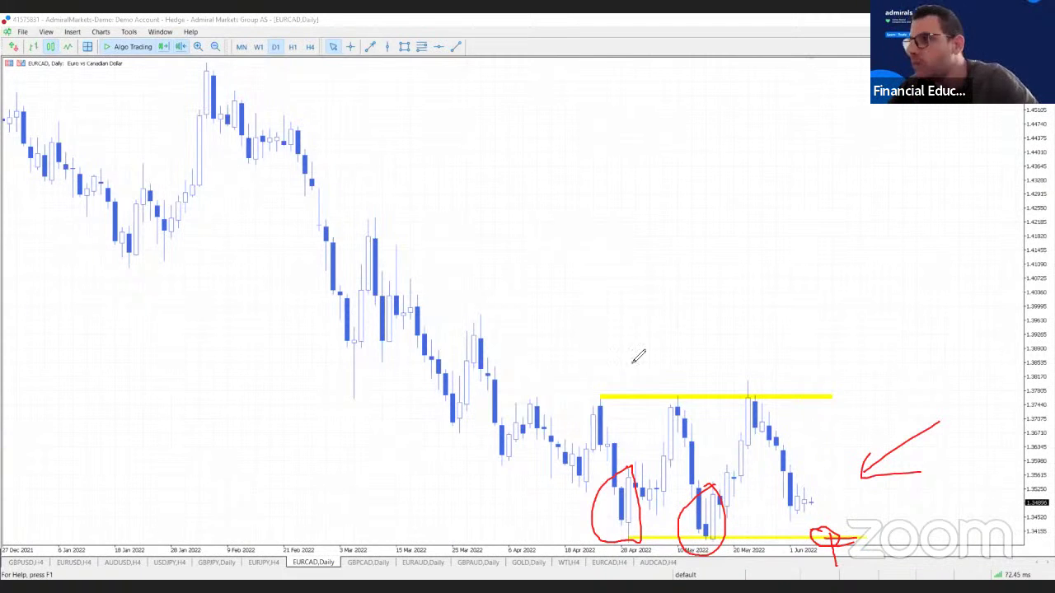
Clear the circles, sketch a bounce arrow up from the yellow support and a rise from current price, and show EURCAD on H4.
{"action": "left_click", "coordinate": [711, 32]}
{"action": "mouse_move", "coordinate": [834, 536]}
{"action": "left_mouse_down"}
{"action": "mouse_move", "coordinate": [843, 488]}
{"action": "mouse_move", "coordinate": [820, 486]}
{"action": "left_mouse_up"}
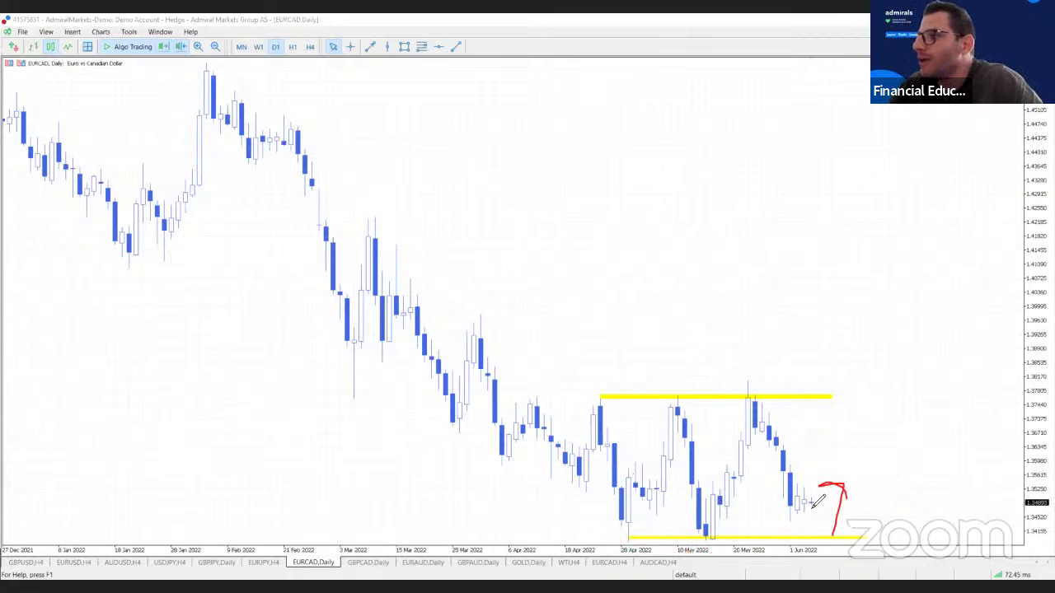
{"action": "mouse_move", "coordinate": [812, 501]}
{"action": "left_mouse_down"}
{"action": "mouse_move", "coordinate": [824, 376]}
{"action": "mouse_move", "coordinate": [837, 382]}
{"action": "left_mouse_up"}
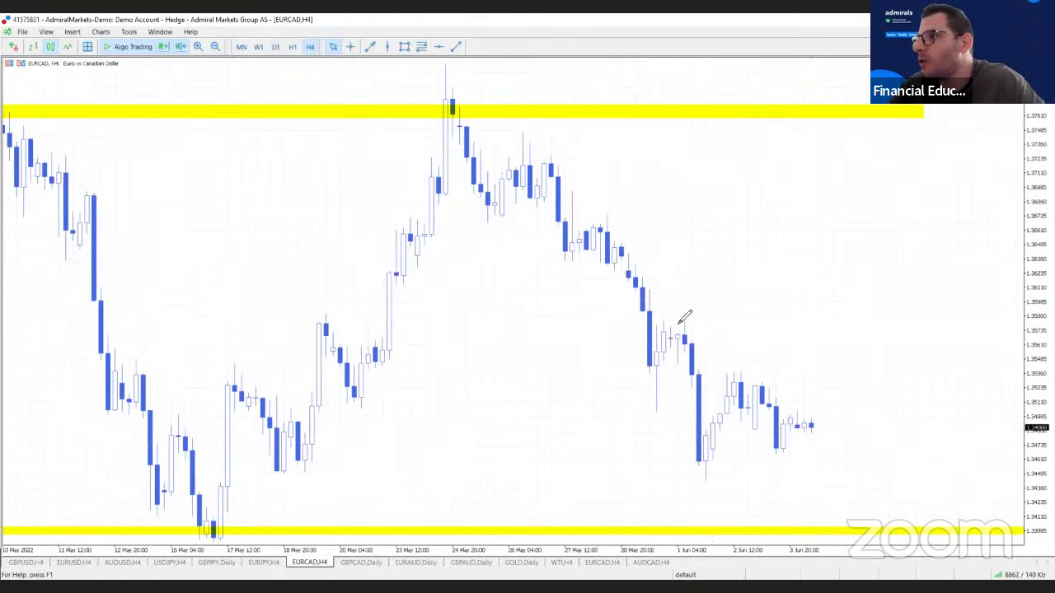
On EURCAD H4, trace the latest swings and enclose them in a triangle with a rising lower line and a falling upper line.
{"action": "mouse_move", "coordinate": [676, 313]}
{"action": "left_mouse_down"}
{"action": "mouse_move", "coordinate": [729, 367]}
{"action": "mouse_move", "coordinate": [787, 463]}
{"action": "mouse_move", "coordinate": [818, 421]}
{"action": "left_mouse_up"}
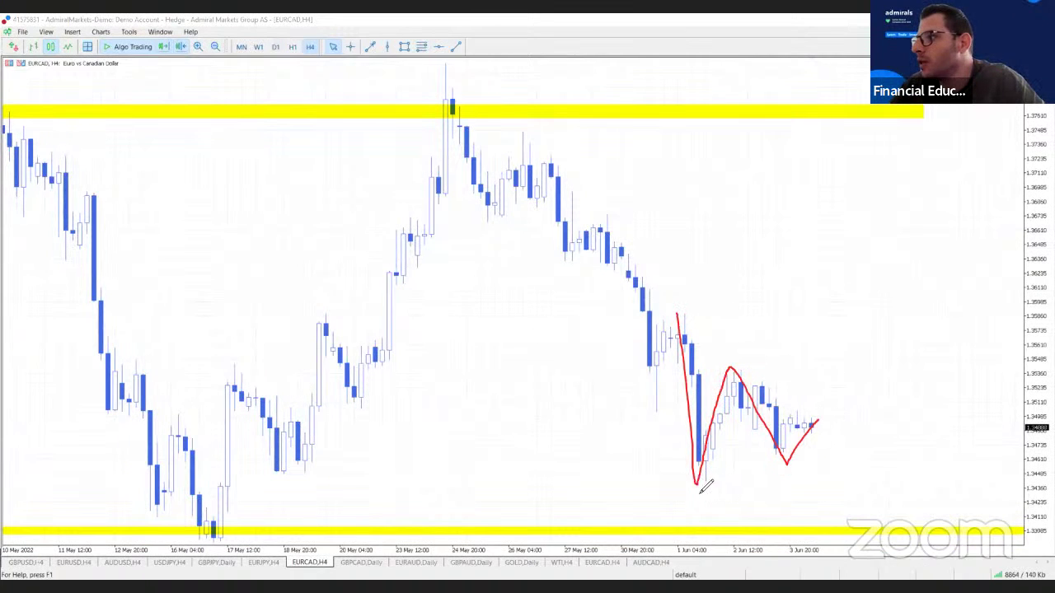
{"action": "left_click_drag", "start_coordinate": [673, 488], "coordinate": [884, 427]}
{"action": "left_click_drag", "start_coordinate": [677, 315], "coordinate": [901, 460]}
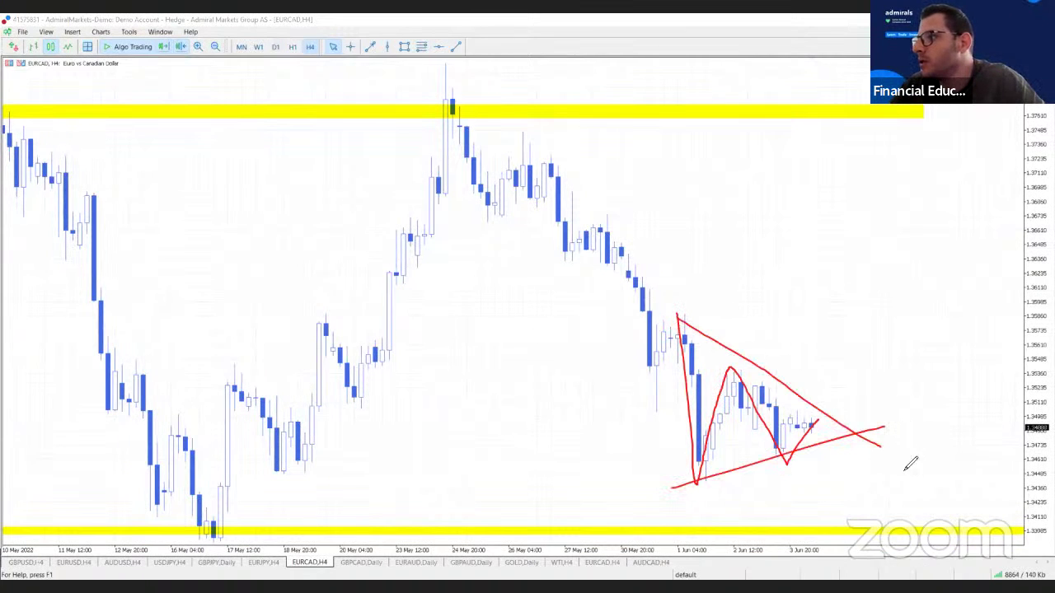
Sketch a bullish triangle breakout with a pullback and second rise, add a zigzag beside the upper yellow zone, and erase all freehand marks.
{"action": "left_click_drag", "start_coordinate": [820, 421], "coordinate": [849, 347]}
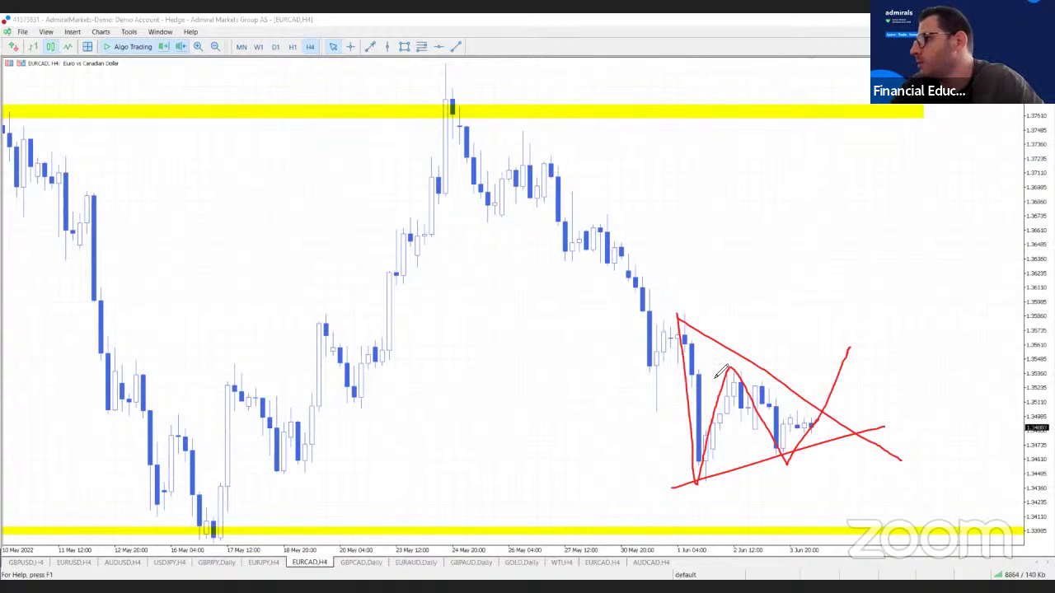
{"action": "left_click_drag", "start_coordinate": [729, 368], "coordinate": [762, 368]}
{"action": "mouse_move", "coordinate": [835, 347]}
{"action": "left_mouse_down"}
{"action": "mouse_move", "coordinate": [855, 342]}
{"action": "mouse_move", "coordinate": [875, 381]}
{"action": "mouse_move", "coordinate": [897, 326]}
{"action": "mouse_move", "coordinate": [907, 342]}
{"action": "left_mouse_up"}
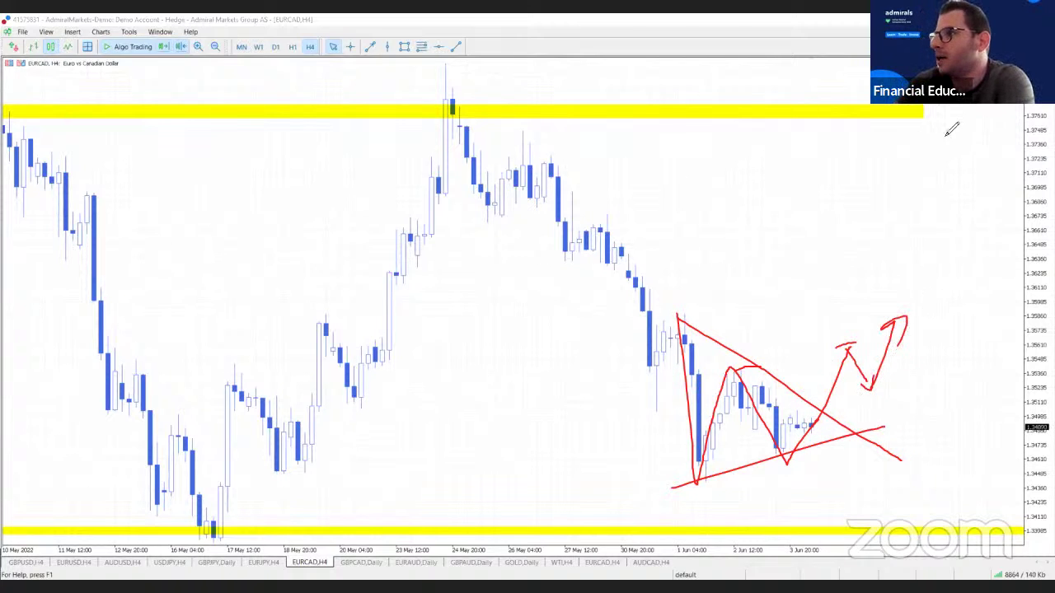
{"action": "mouse_move", "coordinate": [875, 128]}
{"action": "left_mouse_down"}
{"action": "mouse_move", "coordinate": [919, 150]}
{"action": "mouse_move", "coordinate": [988, 111]}
{"action": "left_mouse_up"}
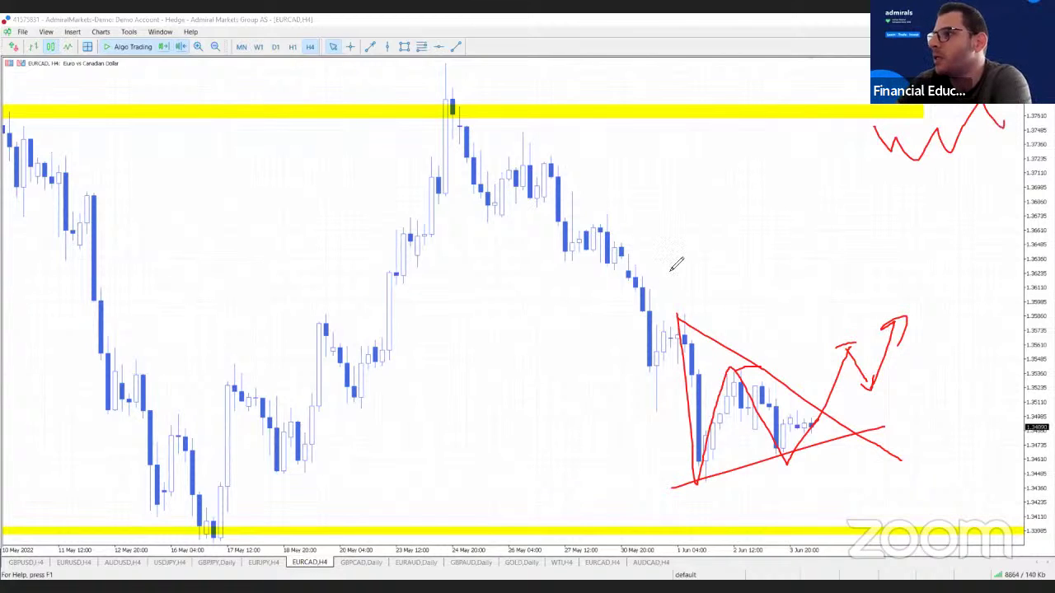
{"action": "left_click", "coordinate": [732, 34]}
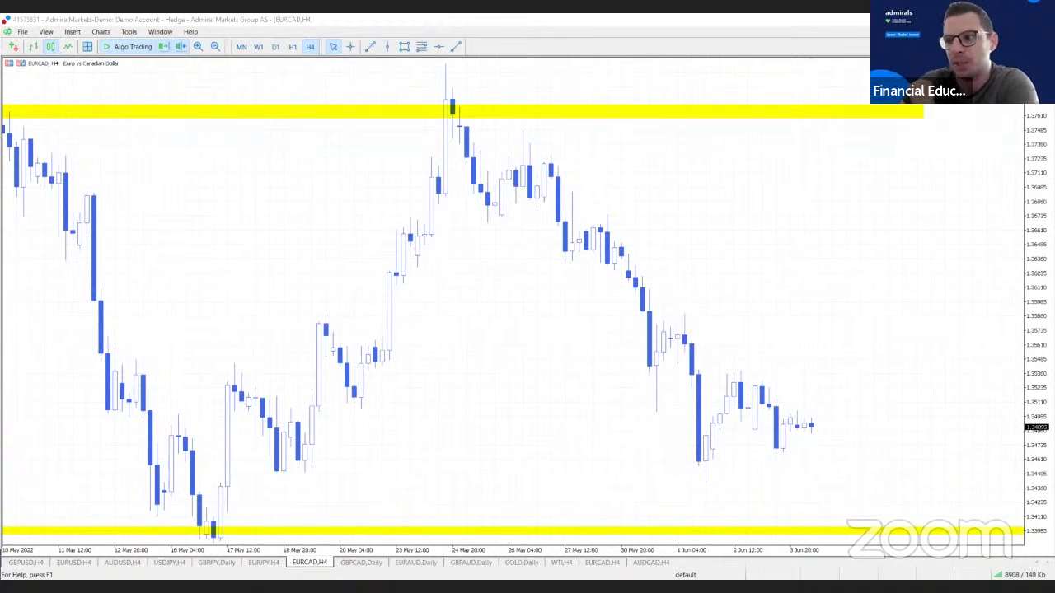
Open the GBPCAD daily chart, point out the latest candles below the yellow support, and change the pair to the H4 timeframe.
{"action": "left_click", "coordinate": [375, 562]}
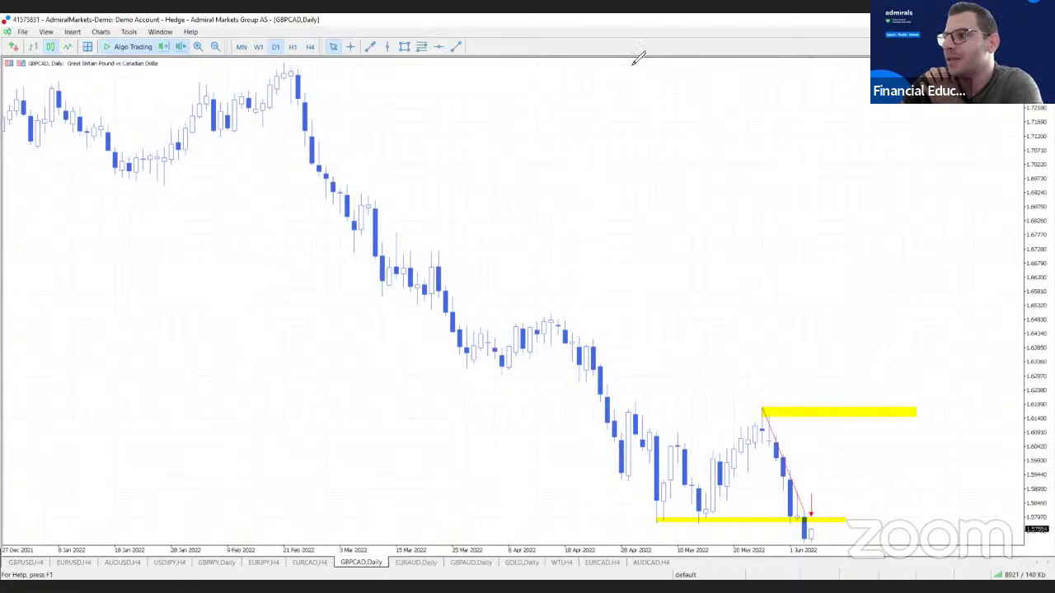
{"action": "mouse_move", "coordinate": [659, 526]}
{"action": "left_mouse_down"}
{"action": "mouse_move", "coordinate": [722, 503]}
{"action": "mouse_move", "coordinate": [775, 404]}
{"action": "mouse_move", "coordinate": [816, 540]}
{"action": "mouse_move", "coordinate": [829, 536]}
{"action": "left_mouse_up"}
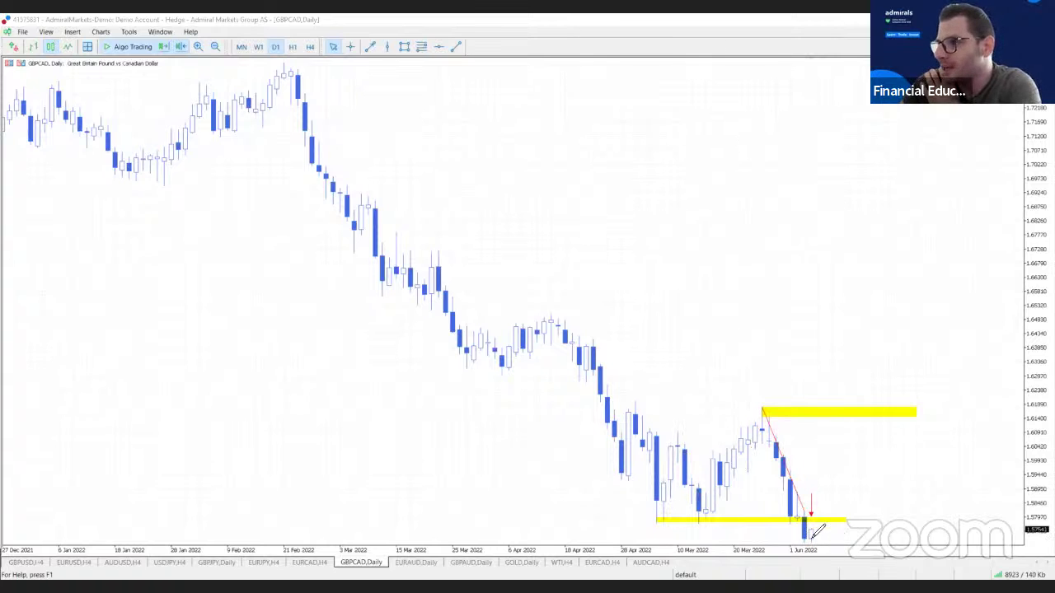
{"action": "mouse_move", "coordinate": [808, 536]}
{"action": "left_mouse_down"}
{"action": "mouse_move", "coordinate": [793, 524]}
{"action": "mouse_move", "coordinate": [814, 540]}
{"action": "left_mouse_up"}
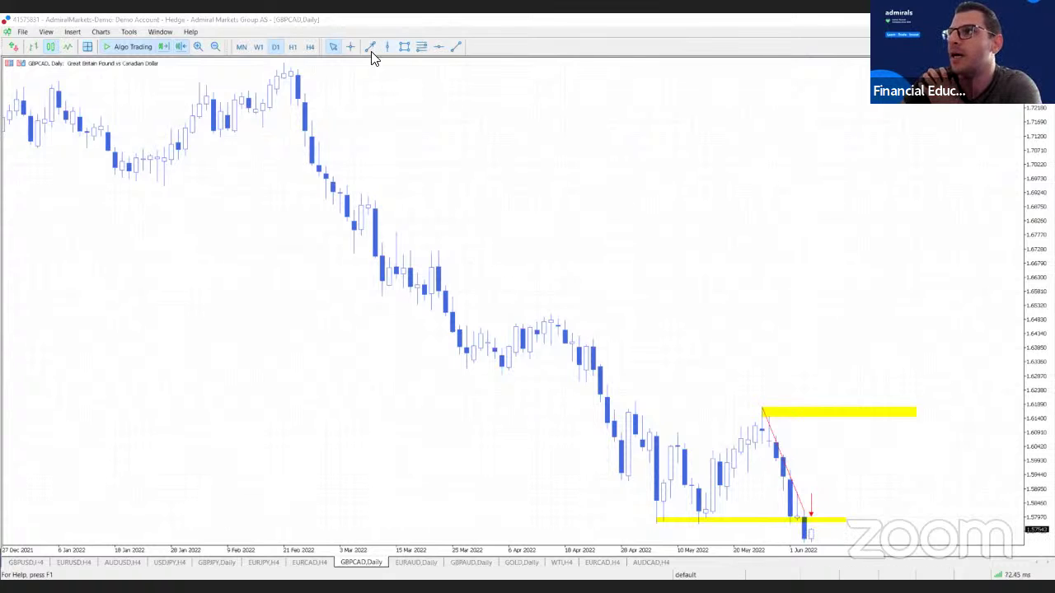
{"action": "left_click", "coordinate": [310, 46]}
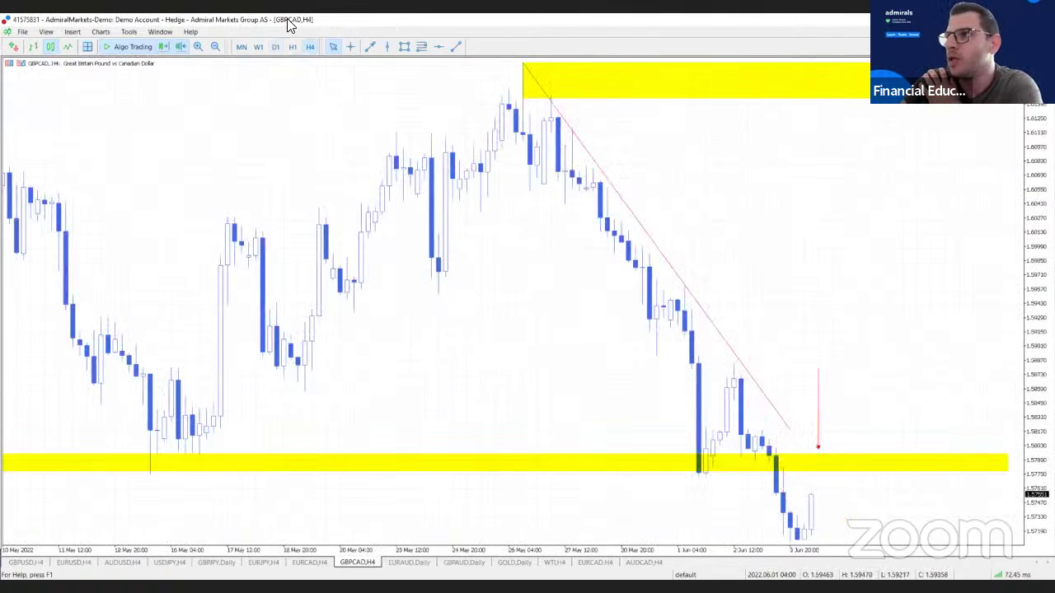
{"action": "left_click", "coordinate": [215, 46]}
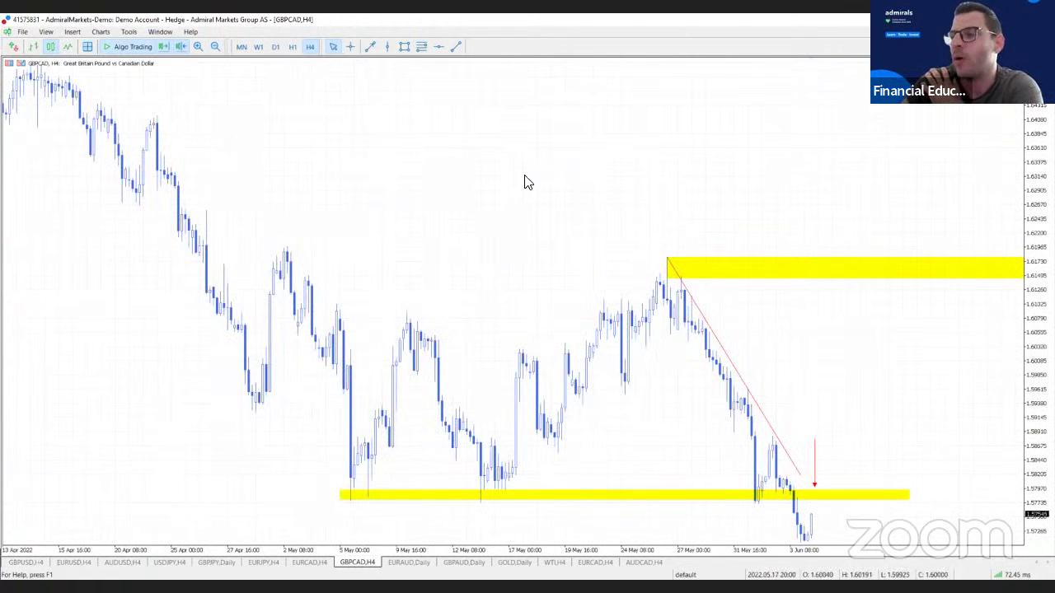
{"action": "left_click", "coordinate": [202, 47]}
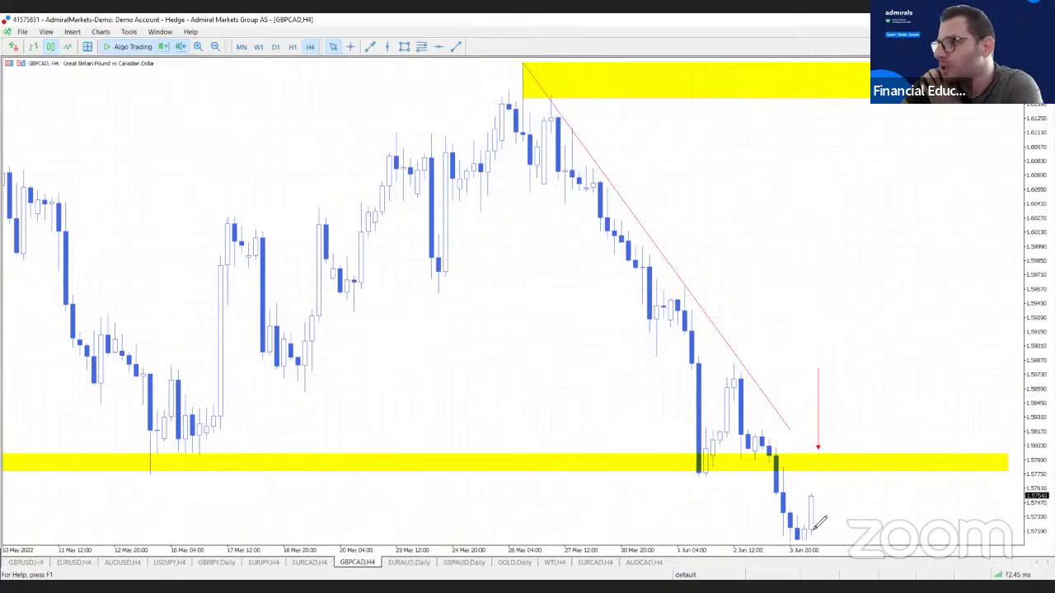
On GBPCAD H4, sketch a circled retest of the broken yellow zone with a downward rejection path and an alternative upward arrow through the zone.
{"action": "mouse_move", "coordinate": [814, 501]}
{"action": "left_mouse_down"}
{"action": "mouse_move", "coordinate": [832, 449]}
{"action": "mouse_move", "coordinate": [829, 463]}
{"action": "left_mouse_up"}
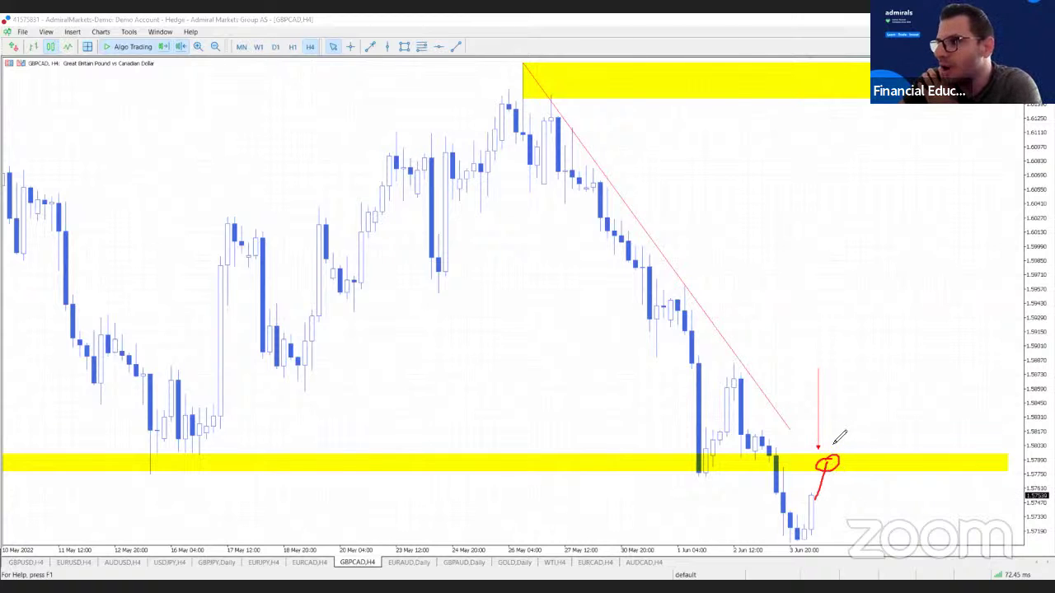
{"action": "mouse_move", "coordinate": [839, 430]}
{"action": "left_mouse_down"}
{"action": "mouse_move", "coordinate": [839, 459]}
{"action": "mouse_move", "coordinate": [880, 462]}
{"action": "mouse_move", "coordinate": [892, 494]}
{"action": "left_mouse_up"}
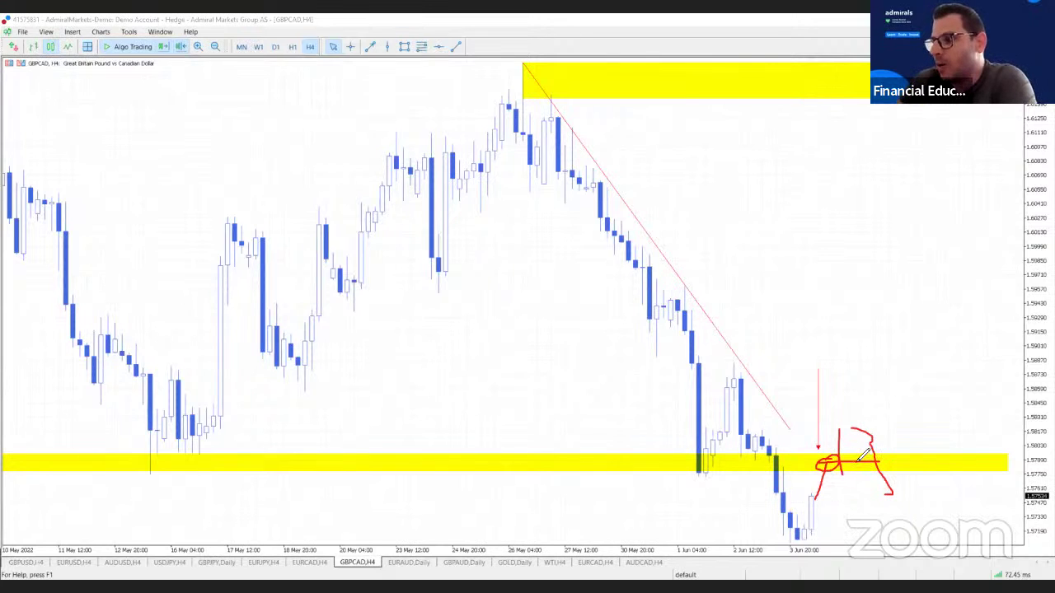
{"action": "mouse_move", "coordinate": [863, 456]}
{"action": "left_mouse_down"}
{"action": "mouse_move", "coordinate": [878, 491]}
{"action": "mouse_move", "coordinate": [881, 460]}
{"action": "left_mouse_up"}
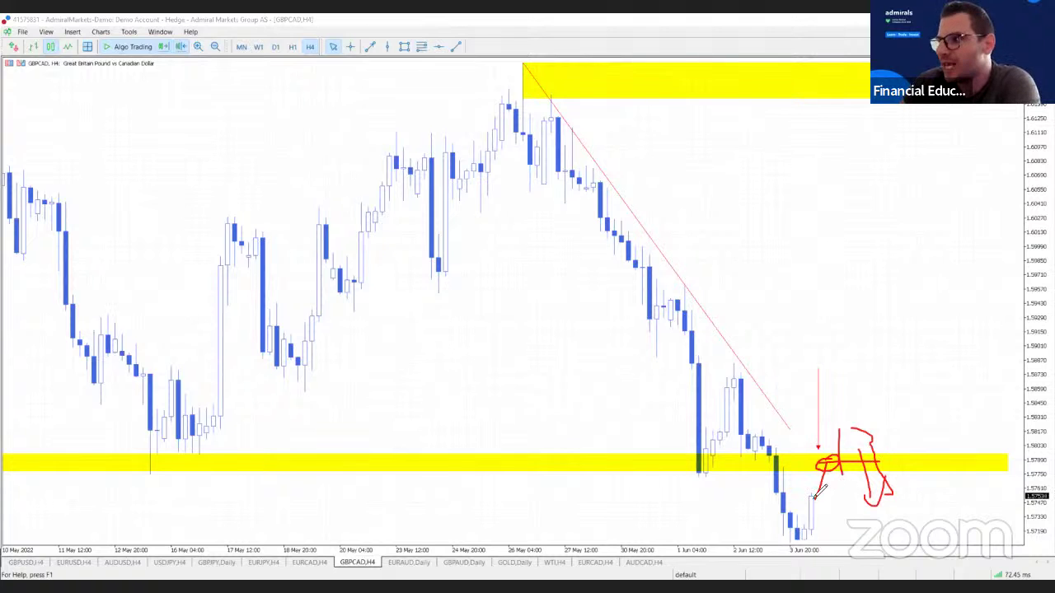
{"action": "left_click_drag", "start_coordinate": [833, 494], "coordinate": [845, 401]}
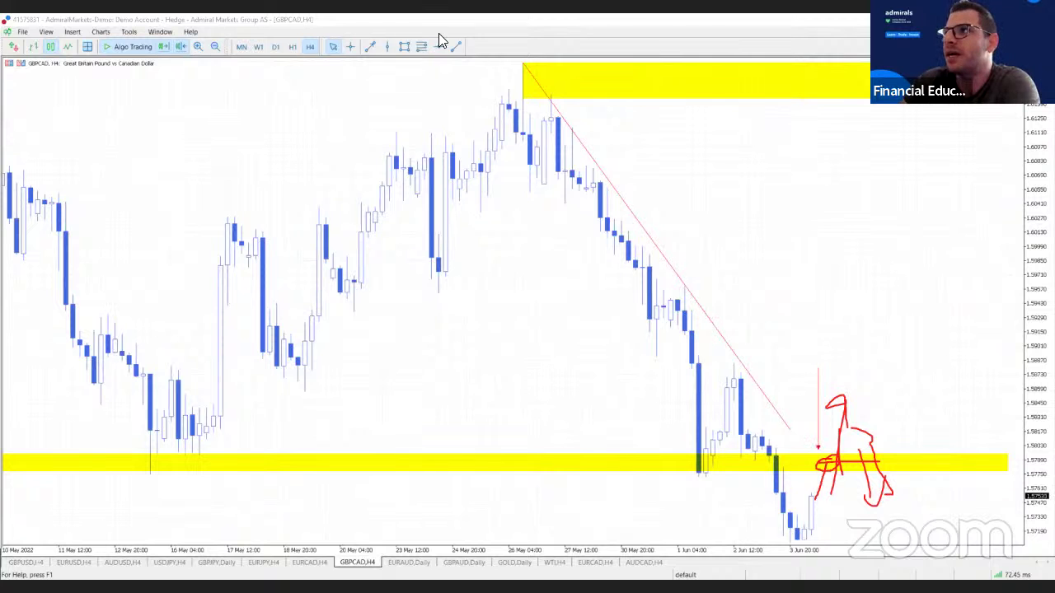
On GBPCAD daily, draw arcs under the lows, and replace all freehand marks with a circle around the latest candles and an upward arrow.
{"action": "left_click", "coordinate": [274, 48]}
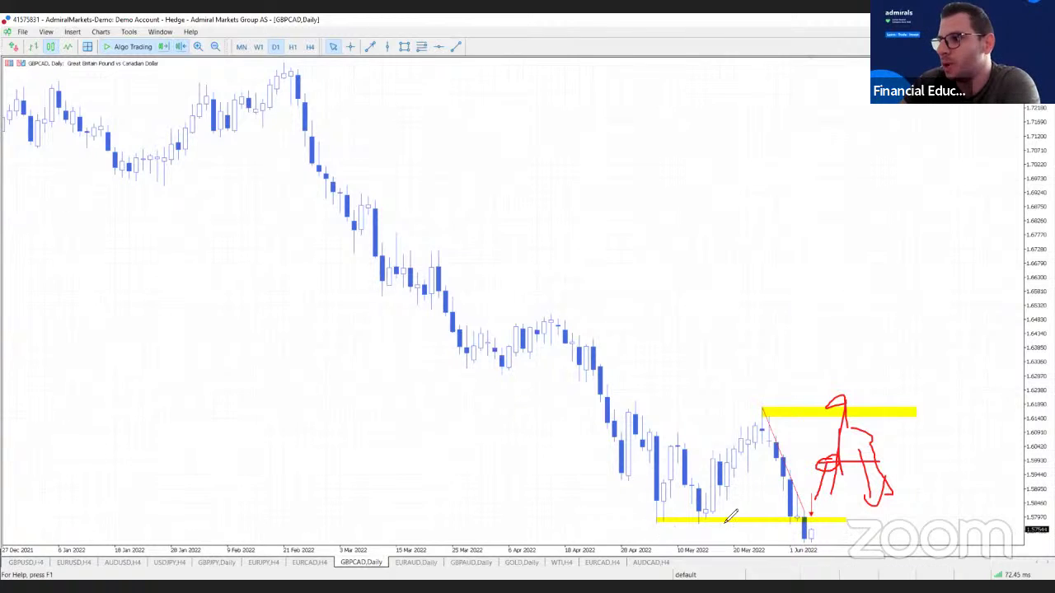
{"action": "mouse_move", "coordinate": [653, 523]}
{"action": "left_mouse_down"}
{"action": "mouse_move", "coordinate": [806, 523]}
{"action": "mouse_move", "coordinate": [816, 505]}
{"action": "left_mouse_up"}
{"action": "left_click_drag", "start_coordinate": [766, 538], "coordinate": [859, 513]}
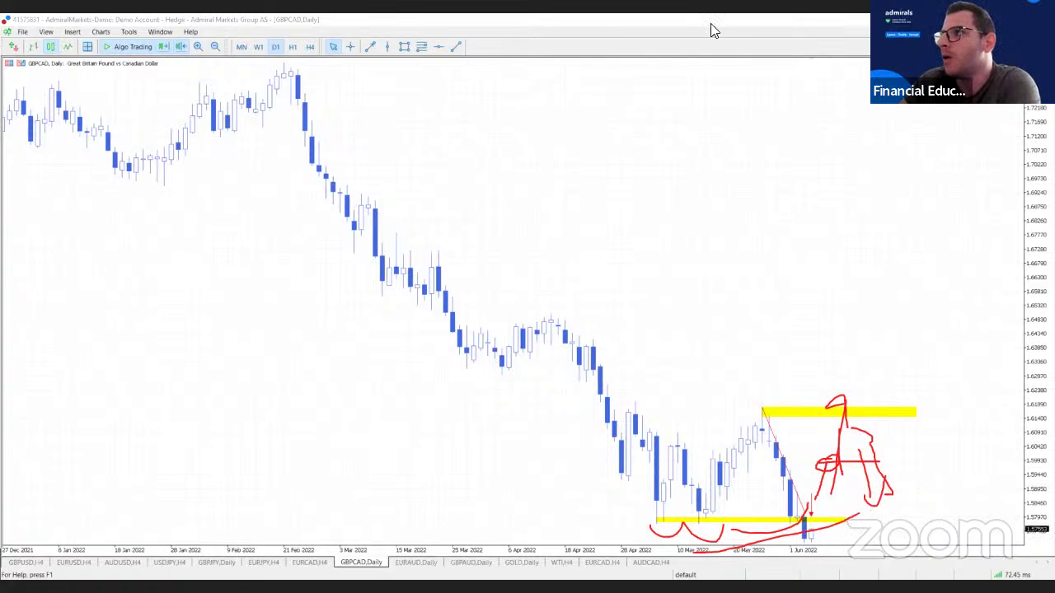
{"action": "key", "text": "e"}
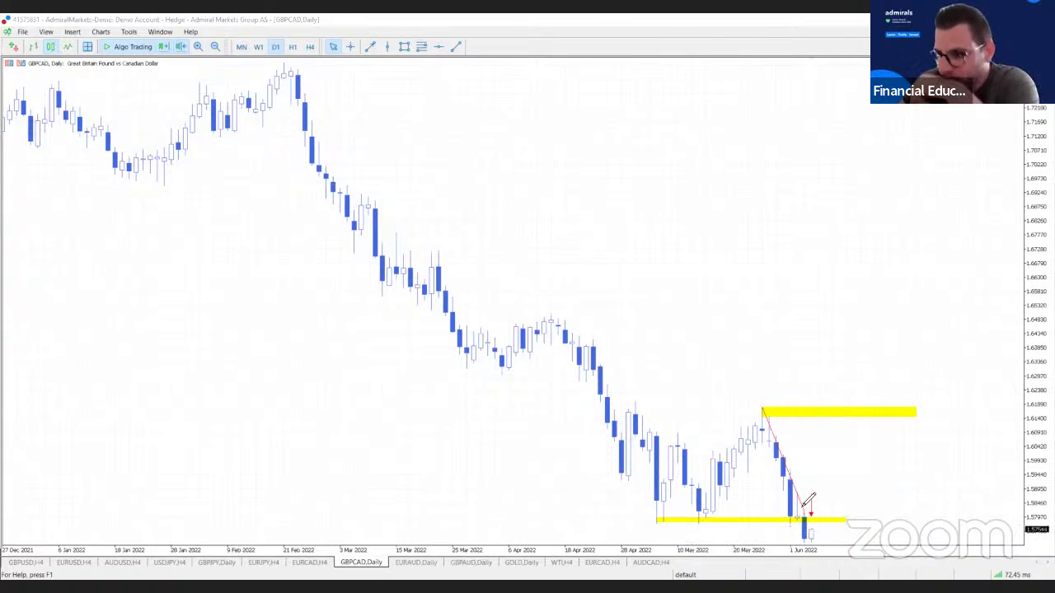
{"action": "mouse_move", "coordinate": [817, 505]}
{"action": "left_mouse_down"}
{"action": "mouse_move", "coordinate": [807, 559]}
{"action": "mouse_move", "coordinate": [816, 504]}
{"action": "mouse_move", "coordinate": [779, 516]}
{"action": "mouse_move", "coordinate": [842, 484]}
{"action": "mouse_move", "coordinate": [846, 496]}
{"action": "left_mouse_up"}
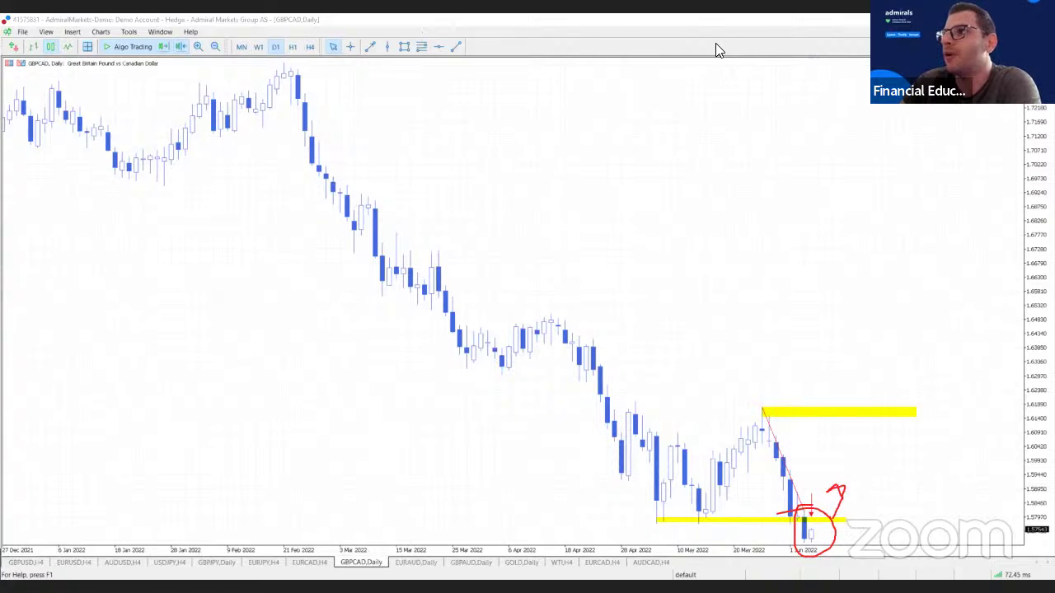
Show GBPCAD on H4 without freehand marks, and return to EURCAD on the daily timeframe.
{"action": "left_click", "coordinate": [310, 46]}
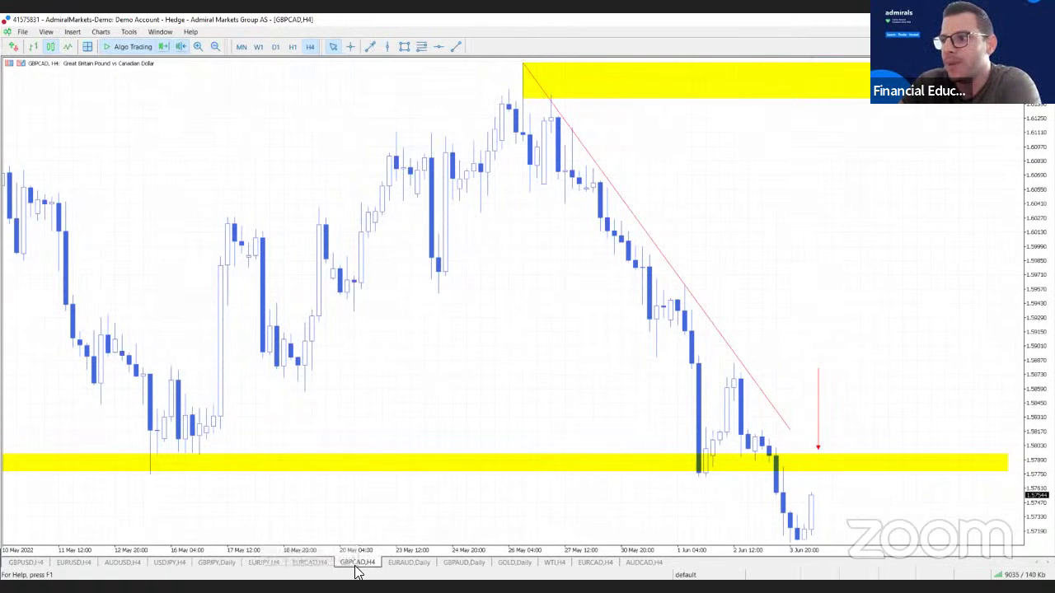
{"action": "left_click", "coordinate": [312, 562]}
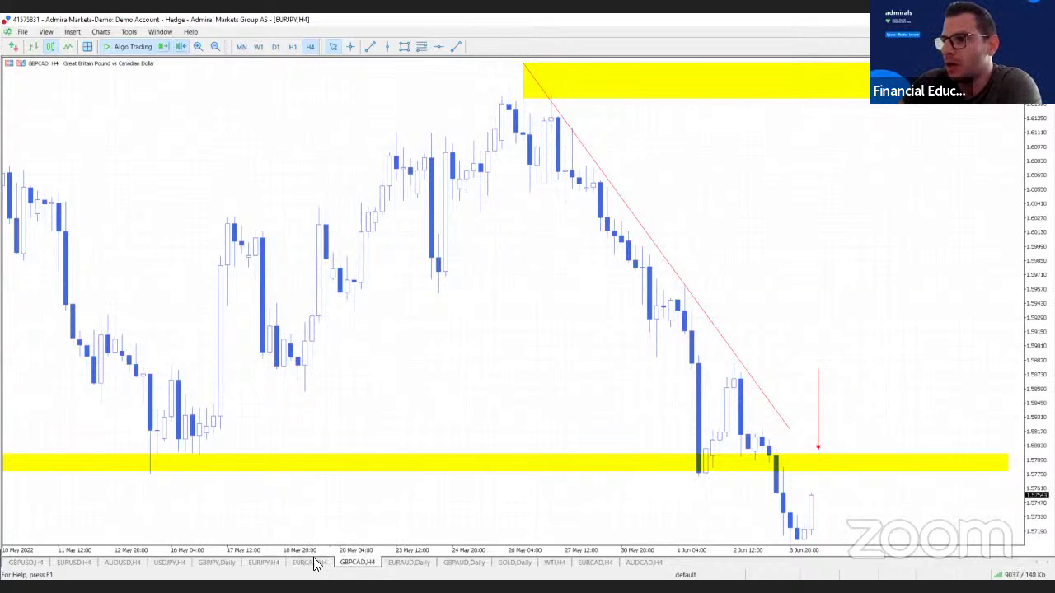
{"action": "left_click", "coordinate": [275, 47]}
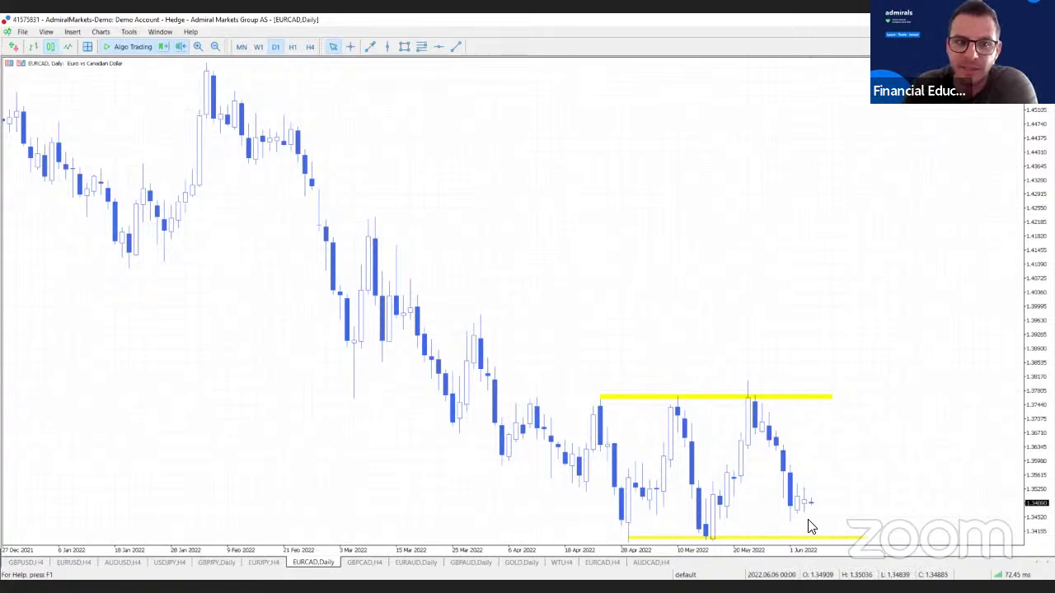
Show GBPCAD on H4 and draw a vertical downward arrow ending just above the broken yellow zone, beyond the latest candles.
{"action": "left_click", "coordinate": [362, 562]}
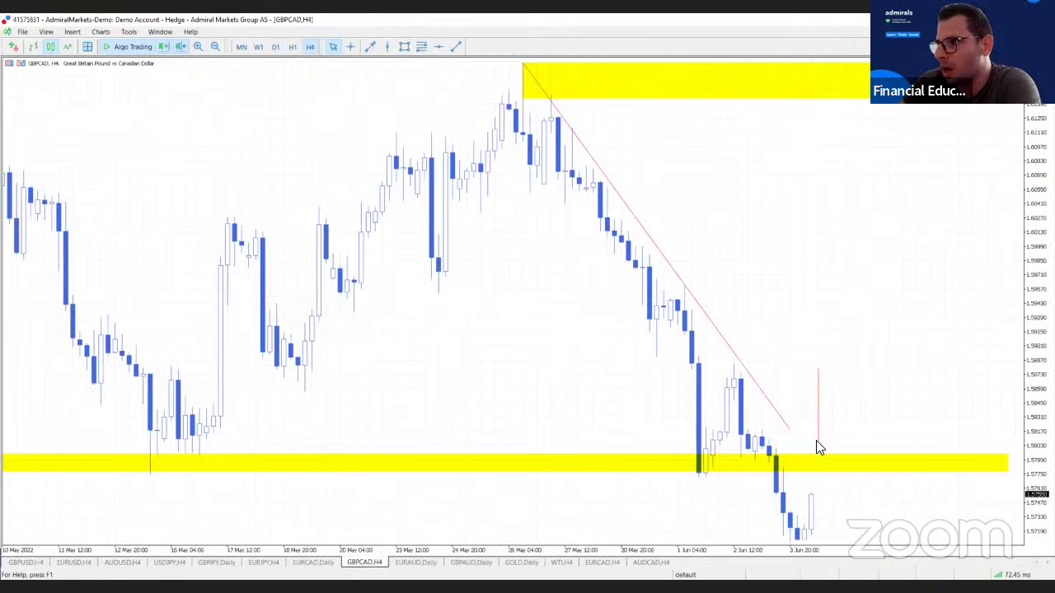
{"action": "left_click_drag", "start_coordinate": [818, 445], "coordinate": [817, 449]}
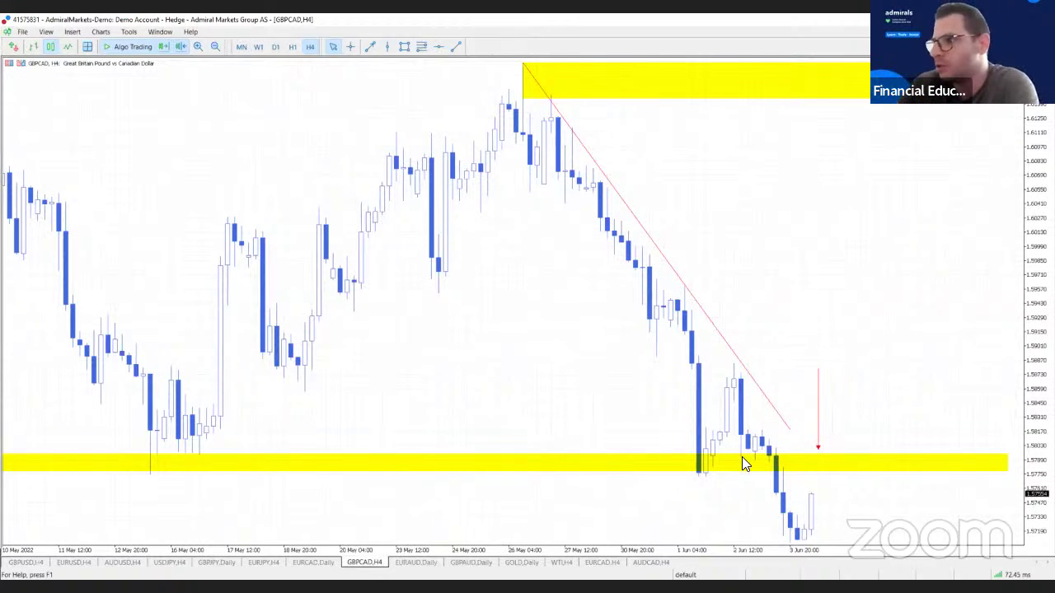
On EURAUD daily, sketch a sideways zigzag between two horizontal lines beyond the latest candles, and clear the freehand marks.
{"action": "left_click", "coordinate": [428, 565]}
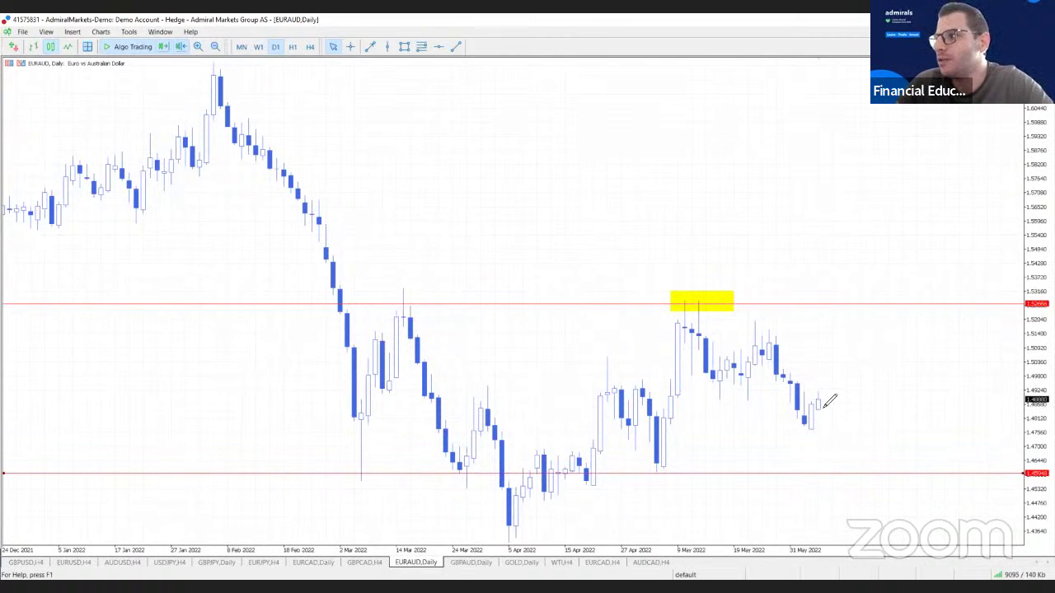
{"action": "mouse_move", "coordinate": [824, 404]}
{"action": "left_mouse_down"}
{"action": "mouse_move", "coordinate": [879, 404]}
{"action": "mouse_move", "coordinate": [905, 424]}
{"action": "left_mouse_up"}
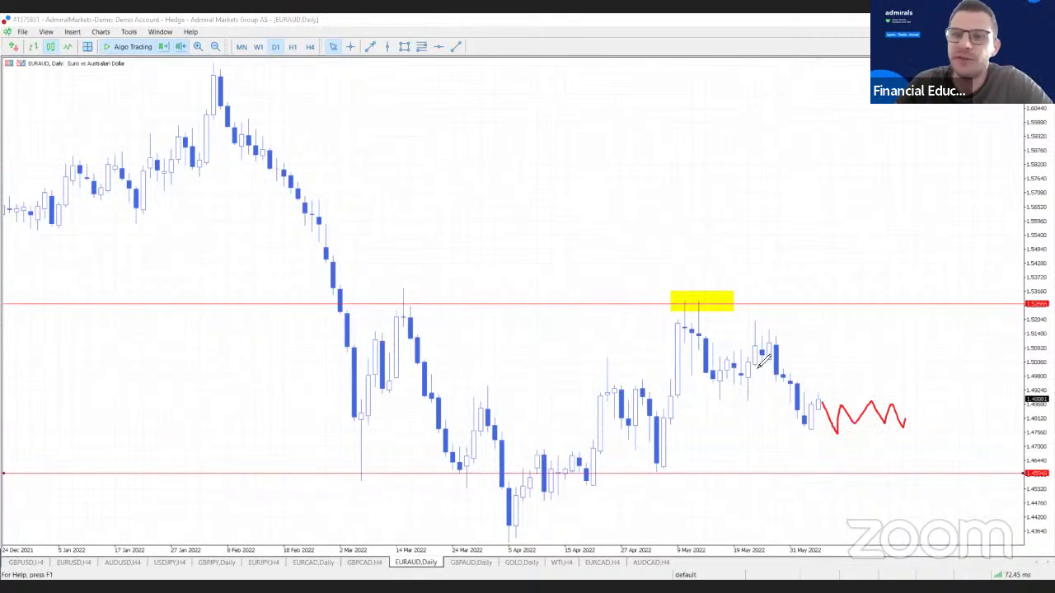
{"action": "left_click_drag", "start_coordinate": [805, 398], "coordinate": [1005, 399]}
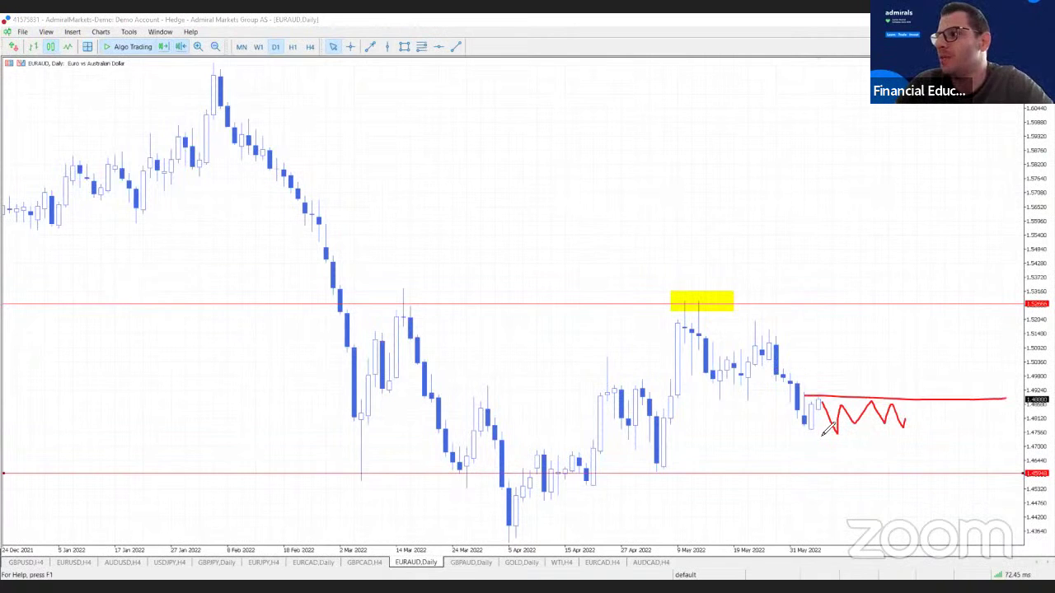
{"action": "left_click_drag", "start_coordinate": [793, 437], "coordinate": [1010, 442]}
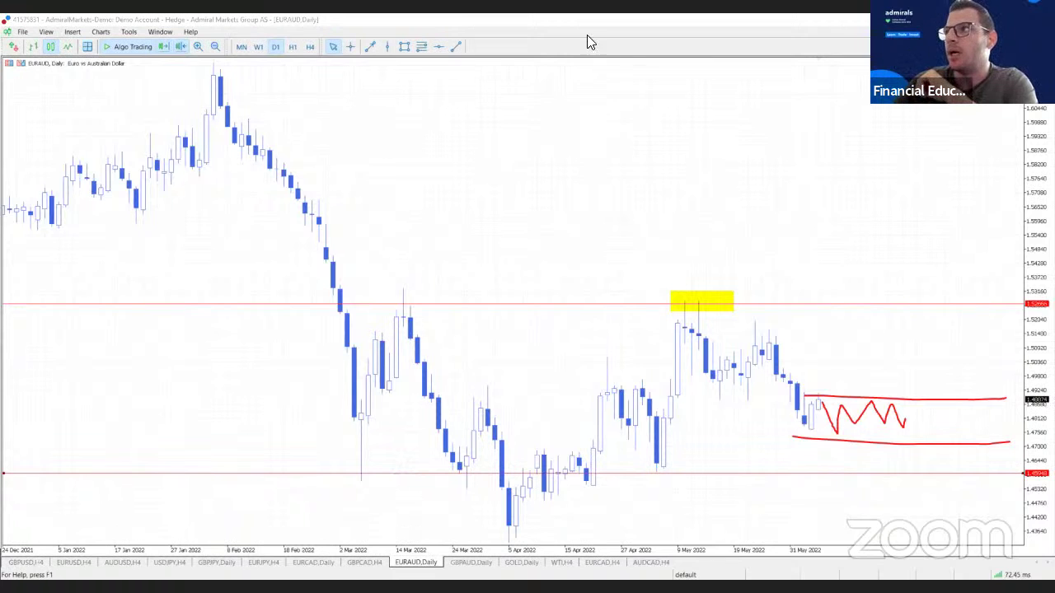
{"action": "left_click", "coordinate": [733, 30]}
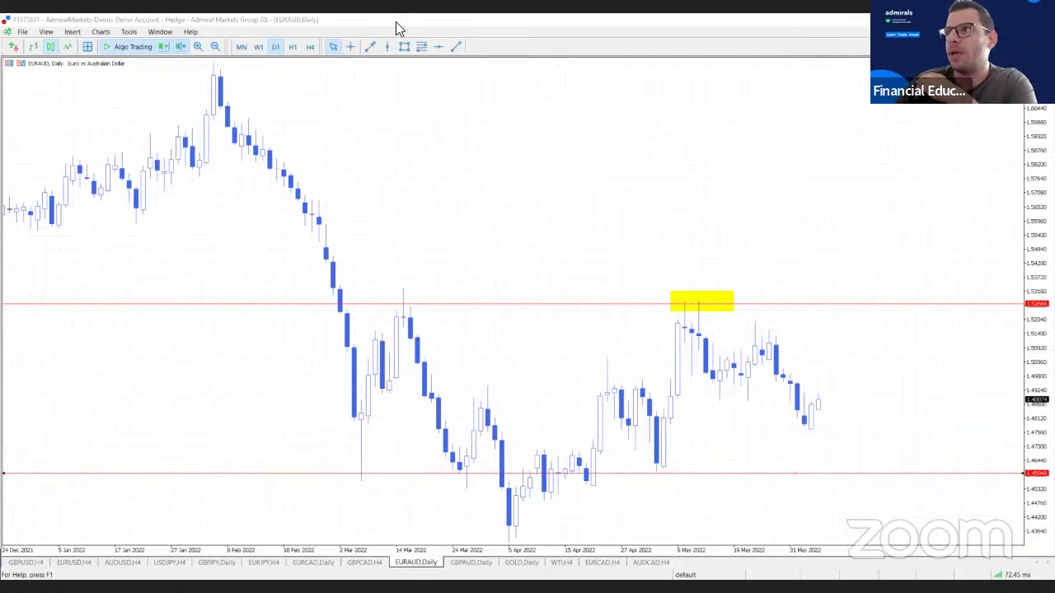
On GBPAUD daily, replace the existing red arrows with a freehand horizontal line above the latest candles and a downward arrow through the yellow support.
{"action": "left_click", "coordinate": [481, 565]}
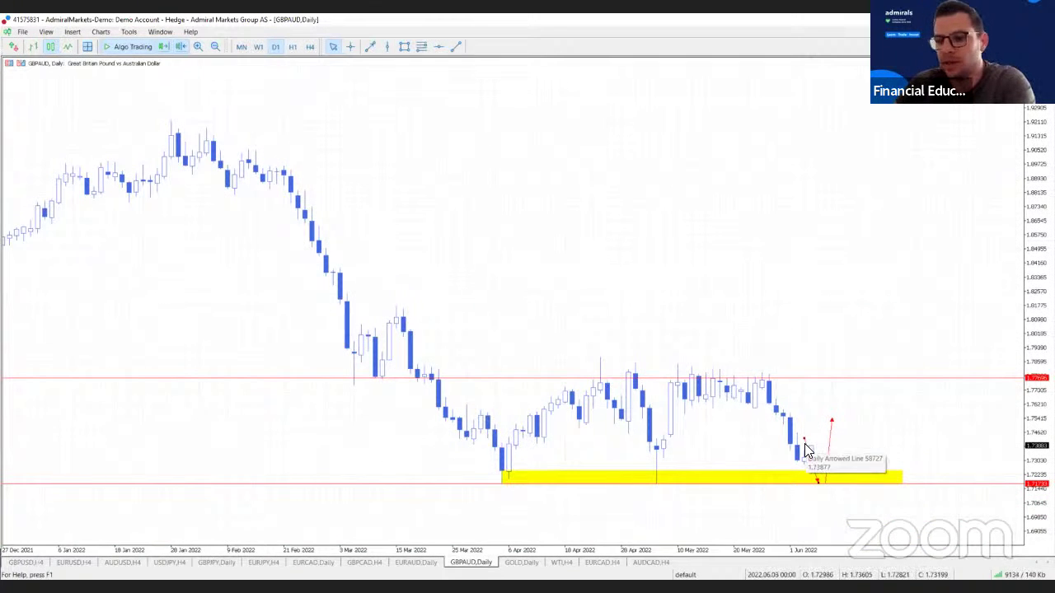
{"action": "key", "text": "ctrl+z"}
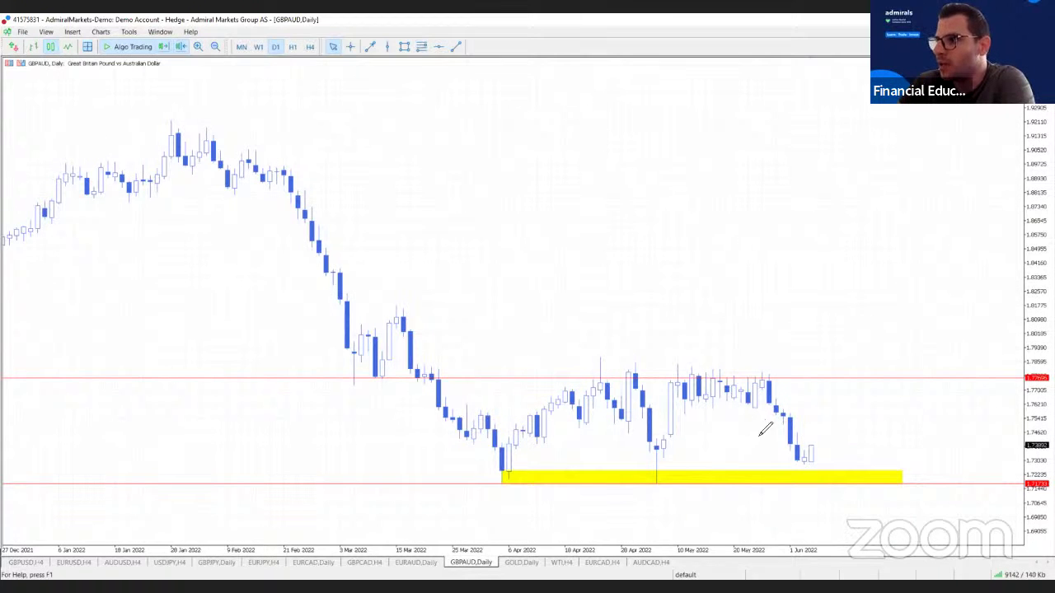
{"action": "left_click_drag", "start_coordinate": [818, 447], "coordinate": [880, 424]}
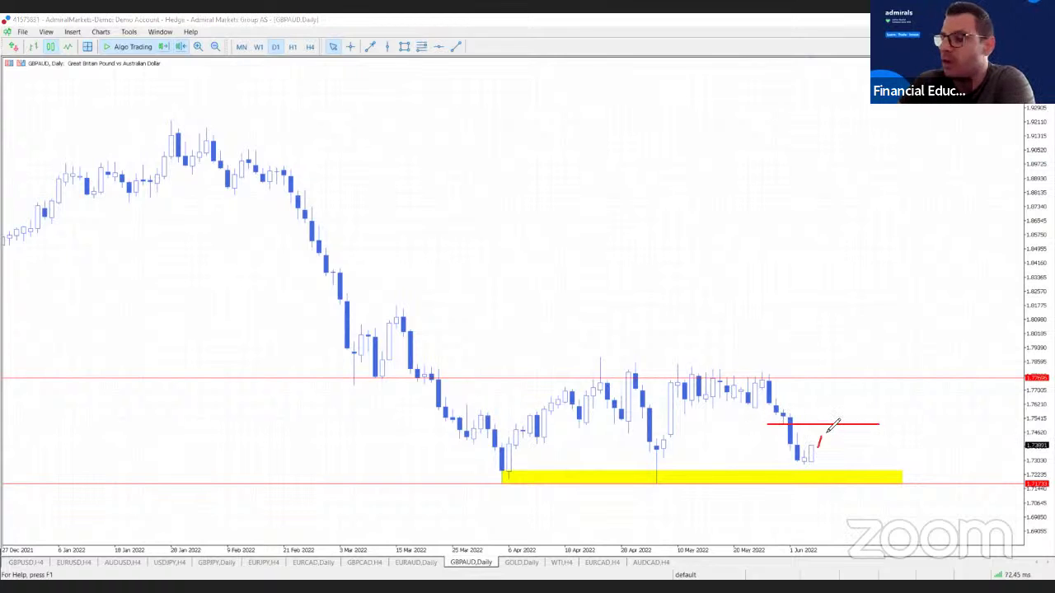
{"action": "mouse_move", "coordinate": [827, 429]}
{"action": "left_mouse_down"}
{"action": "mouse_move", "coordinate": [843, 422]}
{"action": "mouse_move", "coordinate": [842, 501]}
{"action": "mouse_move", "coordinate": [866, 473]}
{"action": "mouse_move", "coordinate": [849, 481]}
{"action": "left_mouse_up"}
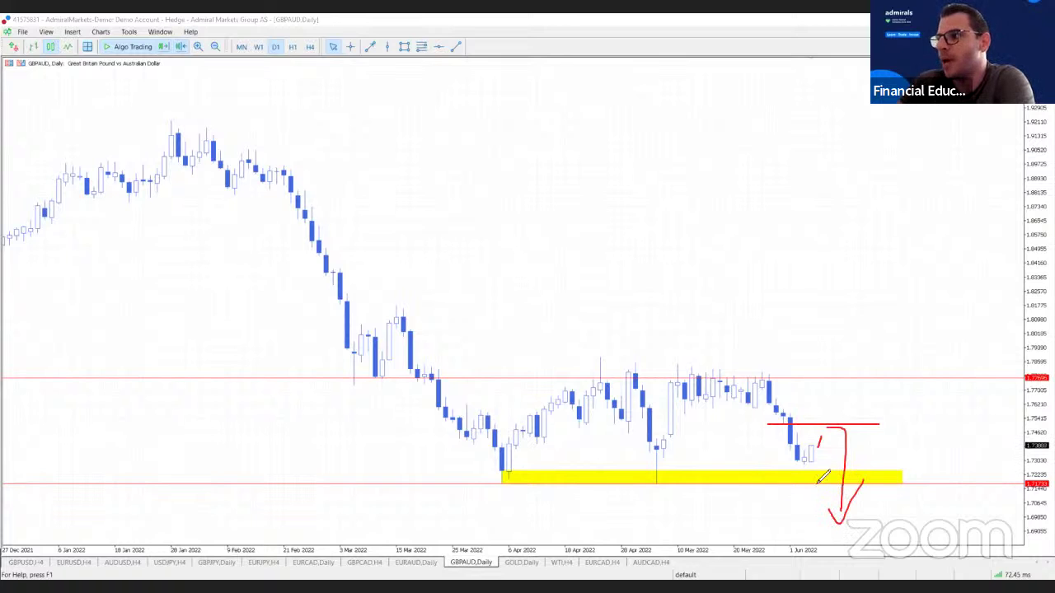
Sketch a small box on the lower red line past the yellow support's end, and outline the yellow support zone freehand.
{"action": "left_click_drag", "start_coordinate": [919, 487], "coordinate": [992, 486]}
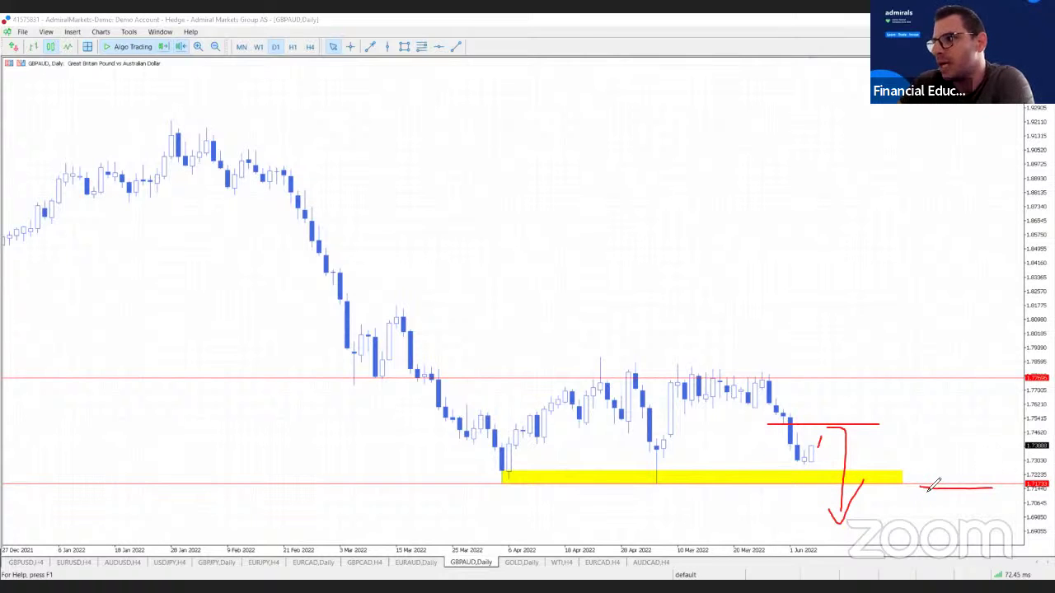
{"action": "mouse_move", "coordinate": [929, 486]}
{"action": "left_mouse_down"}
{"action": "mouse_move", "coordinate": [1000, 471]}
{"action": "mouse_move", "coordinate": [1006, 490]}
{"action": "left_mouse_up"}
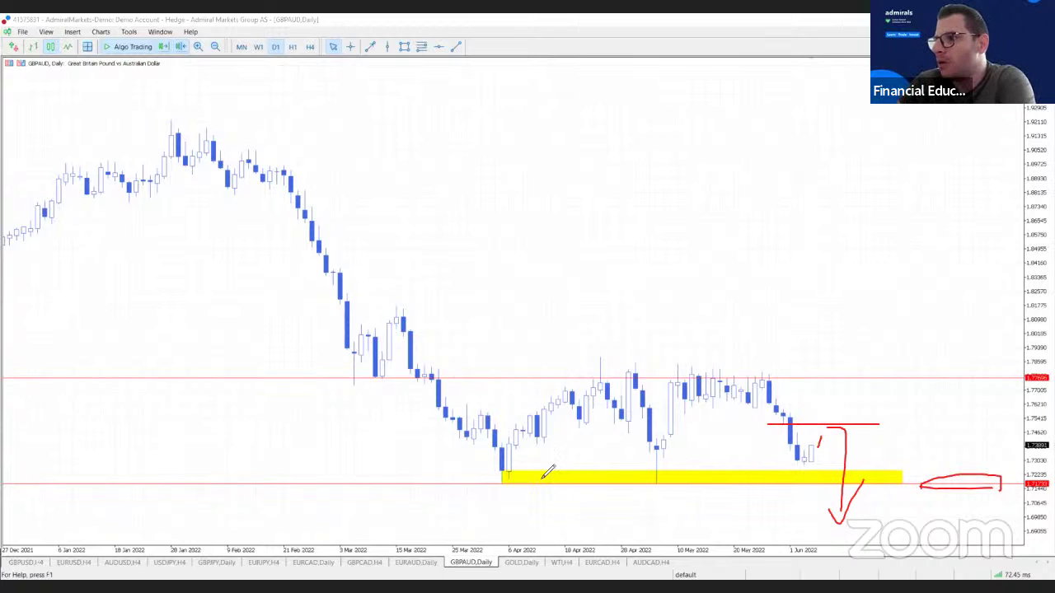
{"action": "mouse_move", "coordinate": [509, 473]}
{"action": "left_mouse_down"}
{"action": "mouse_move", "coordinate": [865, 463]}
{"action": "mouse_move", "coordinate": [885, 479]}
{"action": "mouse_move", "coordinate": [491, 473]}
{"action": "left_mouse_up"}
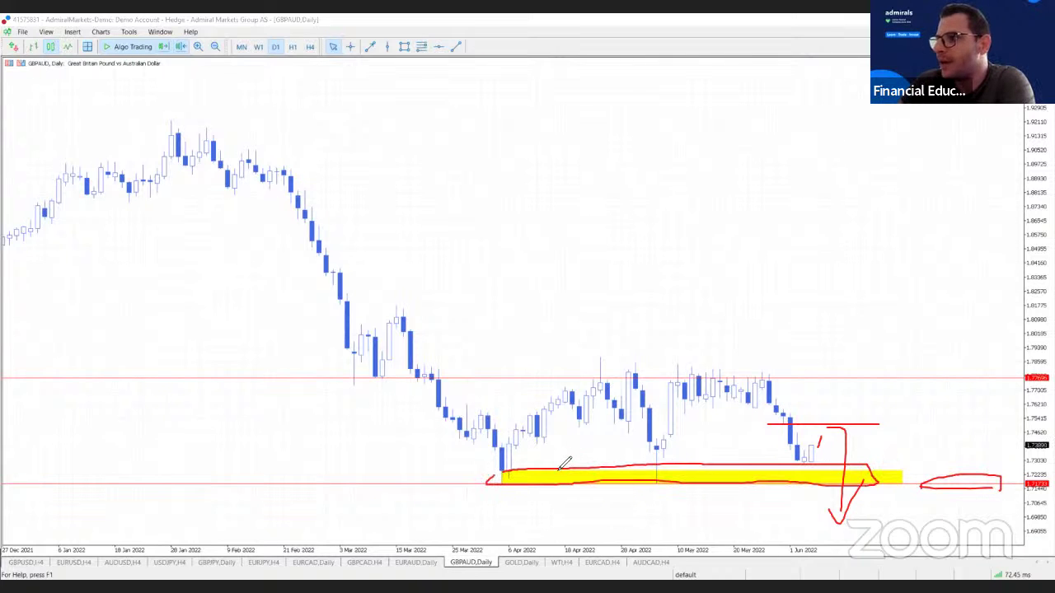
Draw an upward arrow from the latest GBPAUD candle, and erase all freehand marks from the chart.
{"action": "mouse_move", "coordinate": [818, 440]}
{"action": "left_mouse_down"}
{"action": "mouse_move", "coordinate": [821, 459]}
{"action": "mouse_move", "coordinate": [821, 428]}
{"action": "mouse_move", "coordinate": [811, 428]}
{"action": "left_mouse_up"}
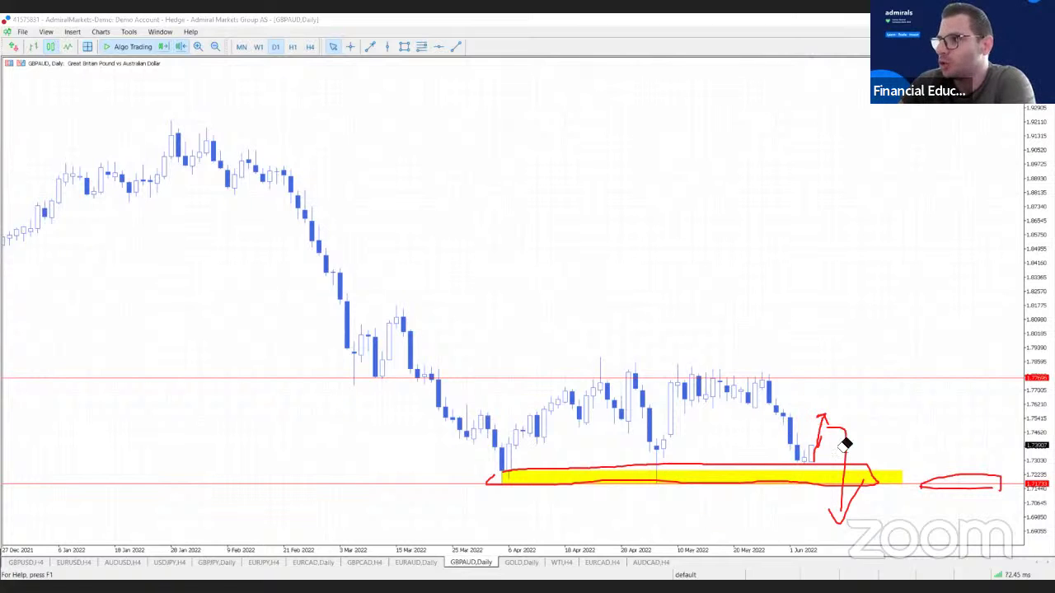
{"action": "left_click_drag", "start_coordinate": [843, 436], "coordinate": [848, 484]}
{"action": "left_click", "coordinate": [815, 435]}
{"action": "left_click_drag", "start_coordinate": [965, 499], "coordinate": [998, 482]}
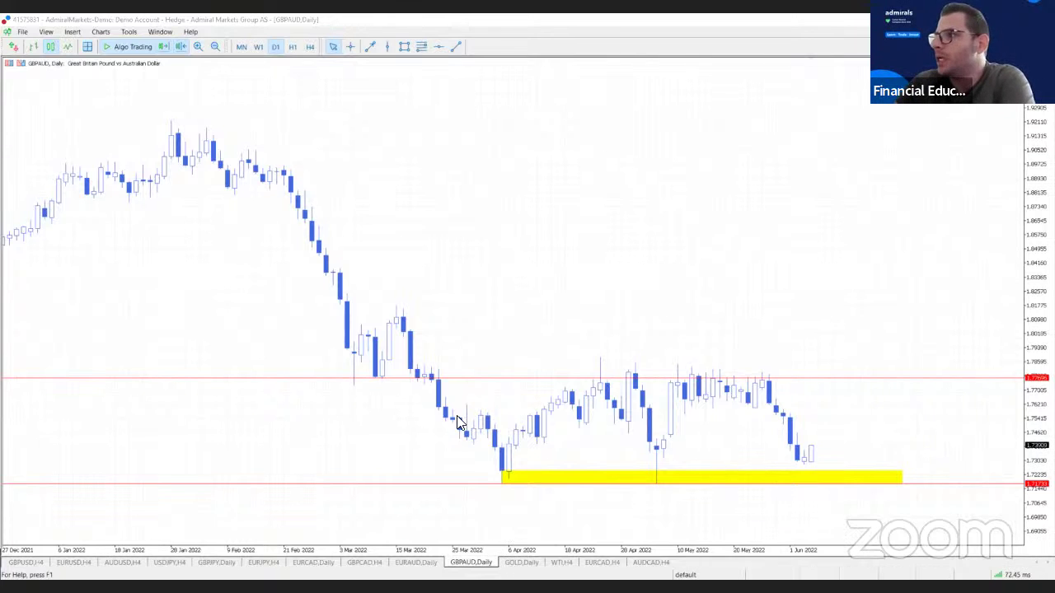
On GOLD daily, trace the decline from the April high, underline the support at the lower red line, and circle the low touching it.
{"action": "left_click", "coordinate": [514, 562]}
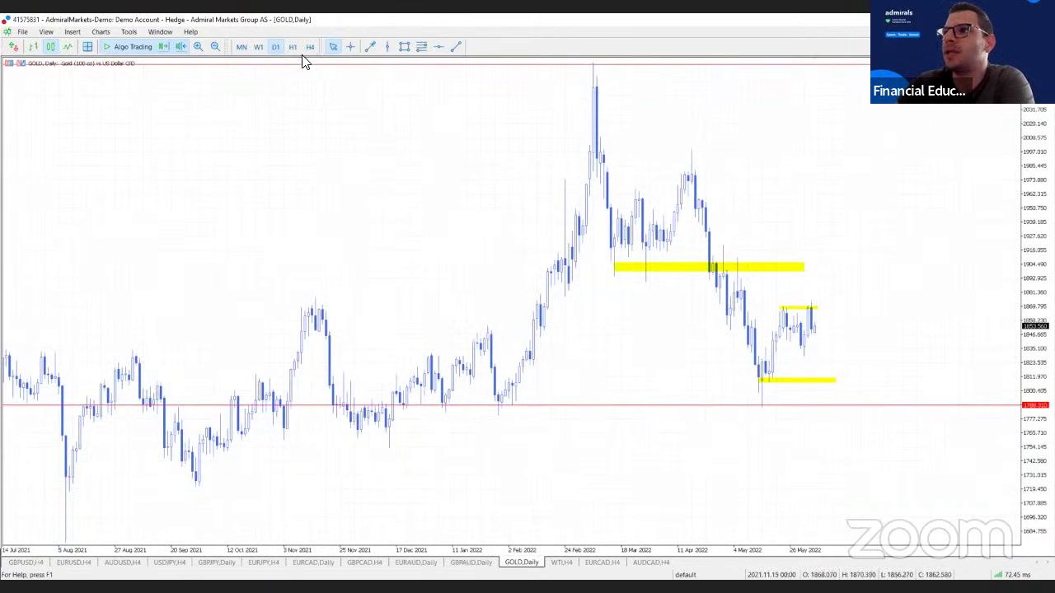
{"action": "left_click", "coordinate": [375, 41]}
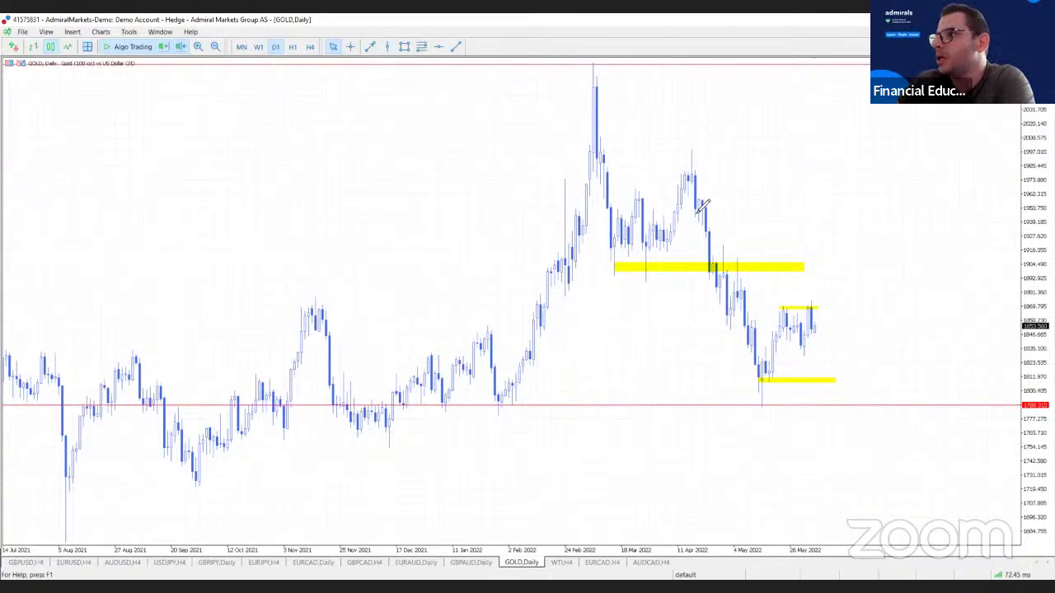
{"action": "mouse_move", "coordinate": [696, 178]}
{"action": "left_mouse_down"}
{"action": "mouse_move", "coordinate": [750, 272]}
{"action": "mouse_move", "coordinate": [767, 404]}
{"action": "left_mouse_up"}
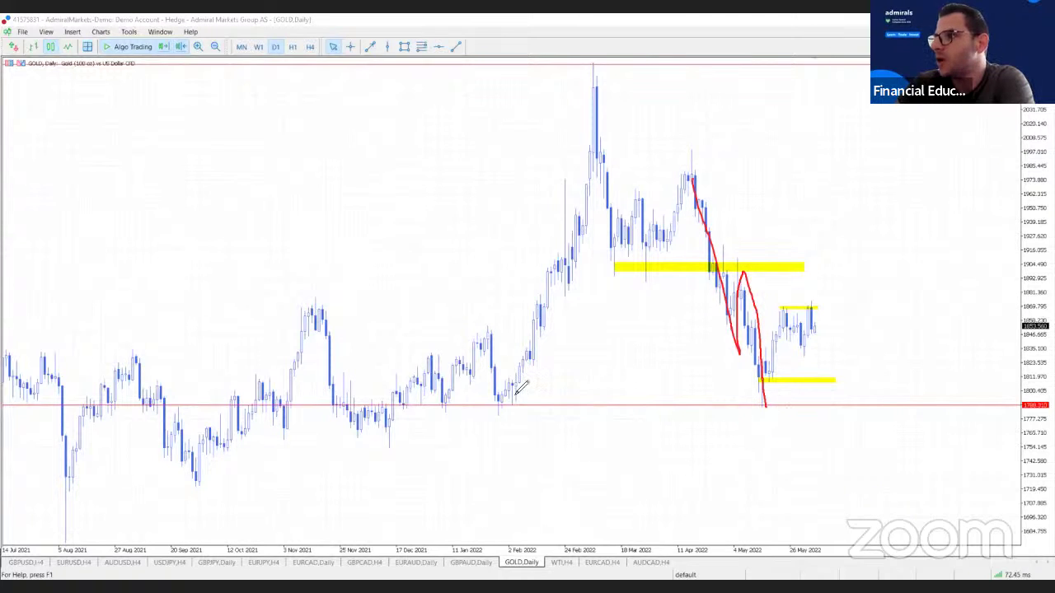
{"action": "left_click_drag", "start_coordinate": [433, 401], "coordinate": [841, 410]}
{"action": "mouse_move", "coordinate": [771, 404]}
{"action": "left_mouse_down"}
{"action": "mouse_move", "coordinate": [752, 399]}
{"action": "mouse_move", "coordinate": [769, 400]}
{"action": "left_mouse_up"}
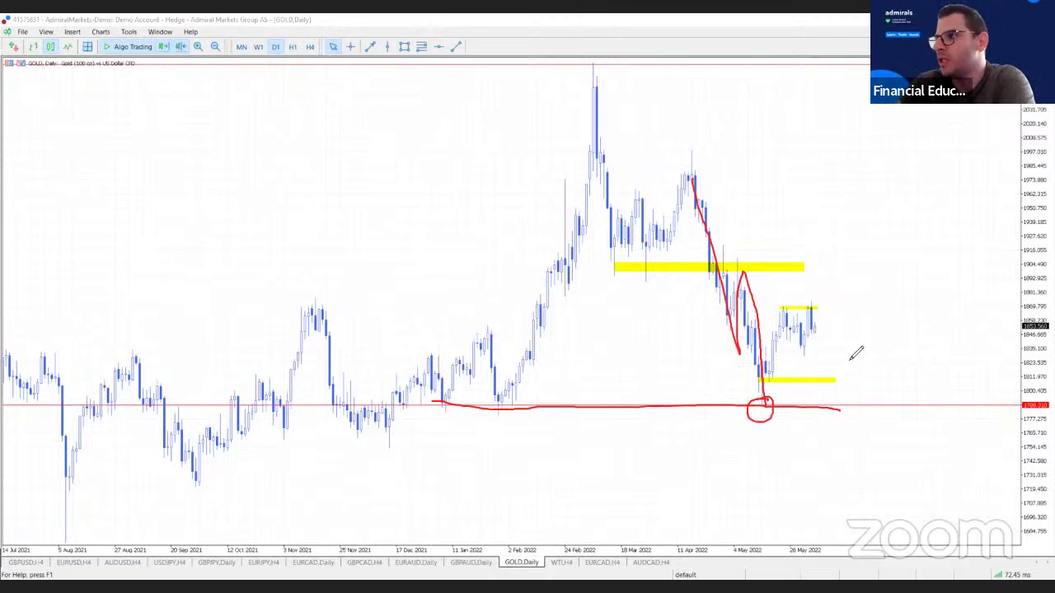
Sketch a rising arrow and mark the recent swing high and low with a V between two horizontal lines, then clear the marks.
{"action": "mouse_move", "coordinate": [799, 363]}
{"action": "left_mouse_down"}
{"action": "mouse_move", "coordinate": [811, 363]}
{"action": "mouse_move", "coordinate": [862, 196]}
{"action": "mouse_move", "coordinate": [861, 155]}
{"action": "mouse_move", "coordinate": [893, 185]}
{"action": "left_mouse_up"}
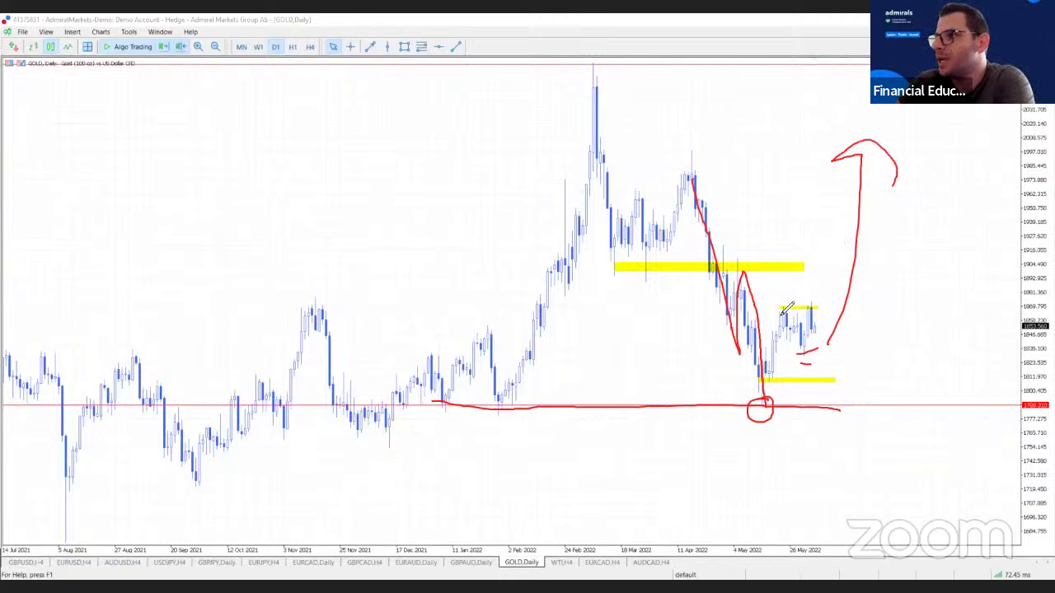
{"action": "mouse_move", "coordinate": [784, 314]}
{"action": "left_mouse_down"}
{"action": "mouse_move", "coordinate": [799, 340]}
{"action": "mouse_move", "coordinate": [814, 307]}
{"action": "mouse_move", "coordinate": [861, 303]}
{"action": "left_mouse_up"}
{"action": "left_click_drag", "start_coordinate": [783, 352], "coordinate": [903, 352]}
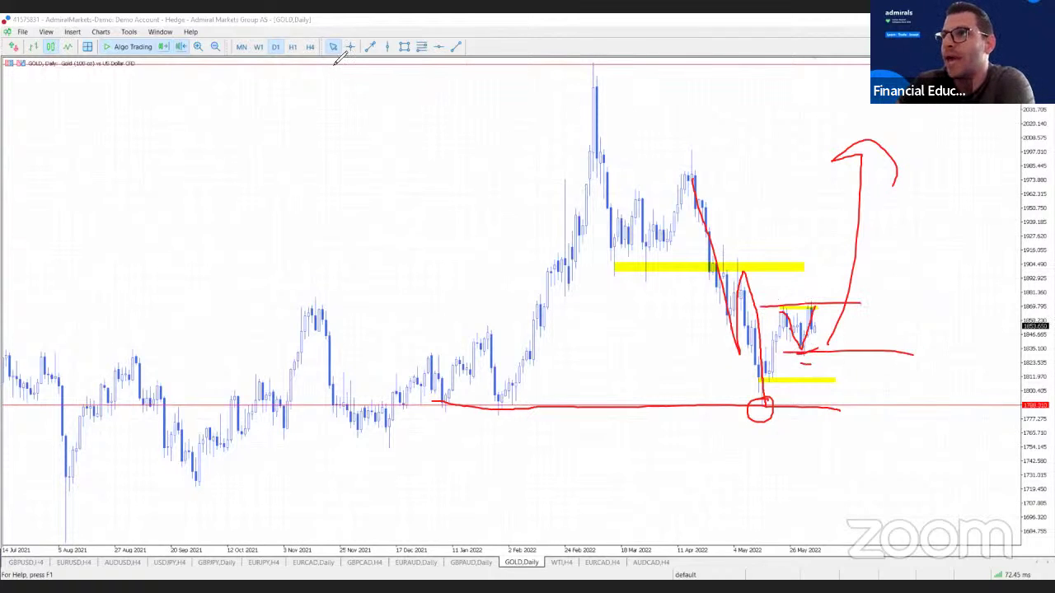
{"action": "left_click", "coordinate": [723, 20]}
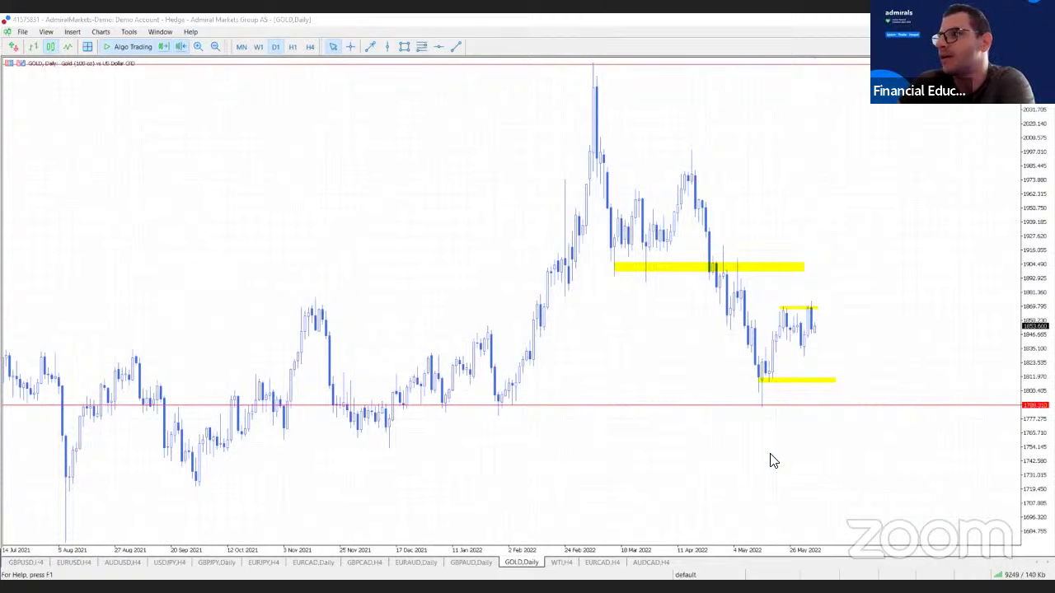
Switch gold to H1 and draw a red rectangle around the range from the 24 May high to the early June low.
{"action": "key", "text": "plus"}
{"action": "left_click", "coordinate": [293, 47]}
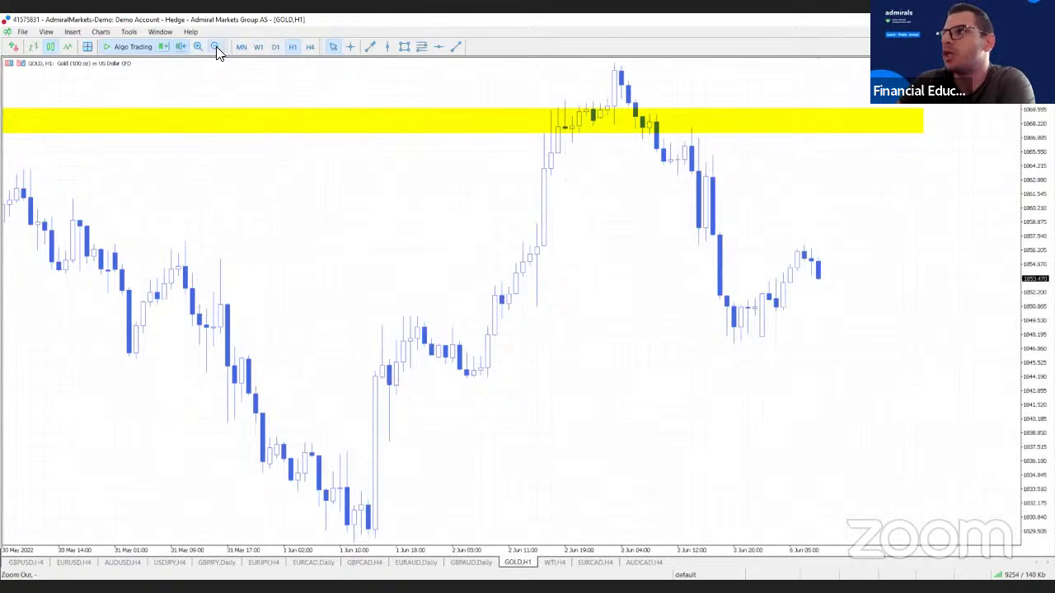
{"action": "left_click", "coordinate": [215, 46]}
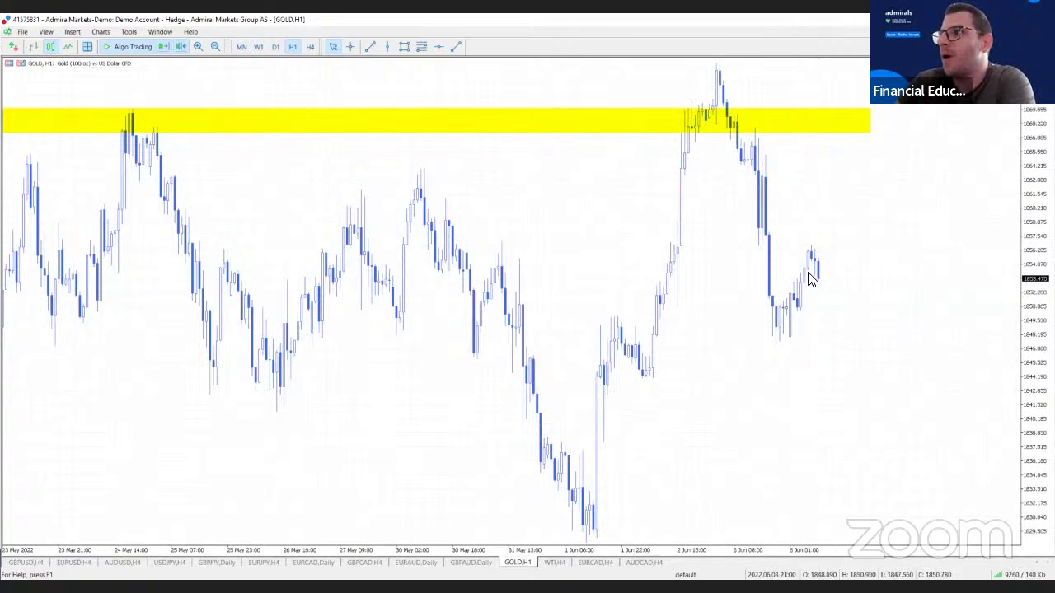
{"action": "left_click", "coordinate": [214, 47]}
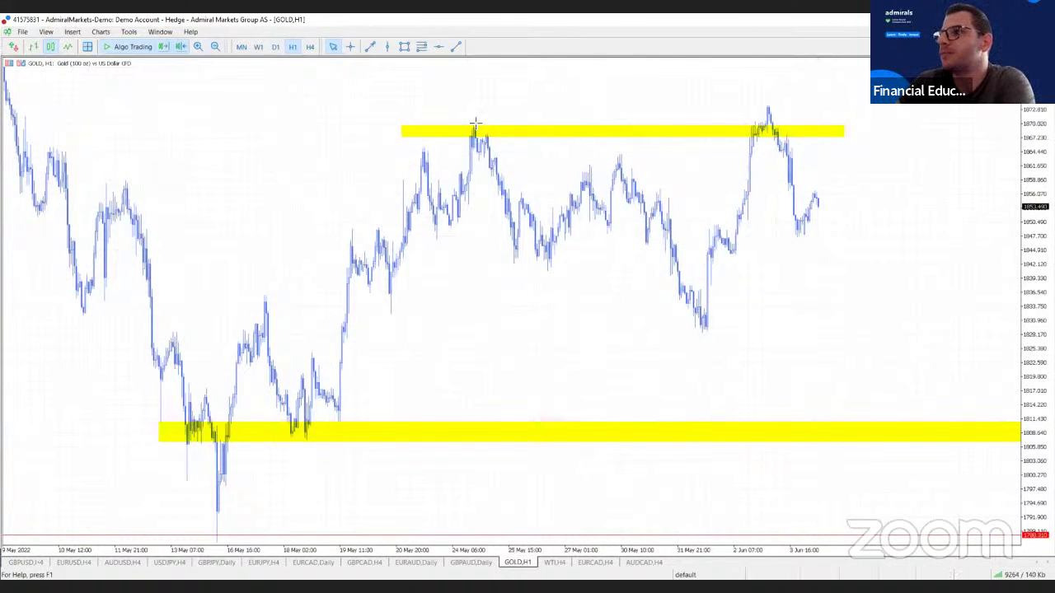
{"action": "left_click_drag", "start_coordinate": [471, 121], "coordinate": [928, 334]}
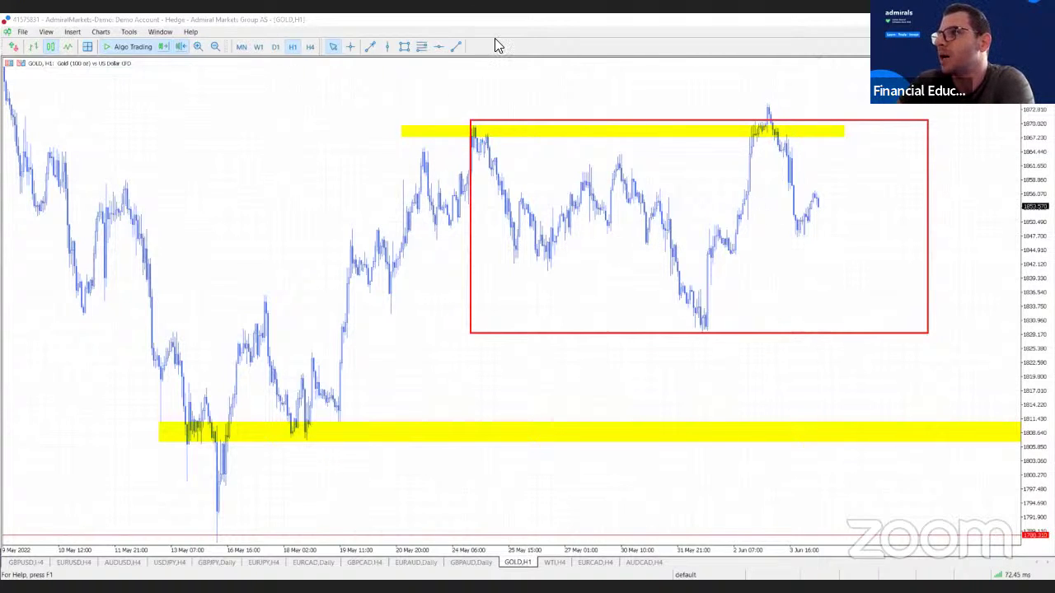
Draw horizontal lines at the latest rebound high and the low beneath it, and clear all freehand marks.
{"action": "left_click_drag", "start_coordinate": [783, 190], "coordinate": [909, 196]}
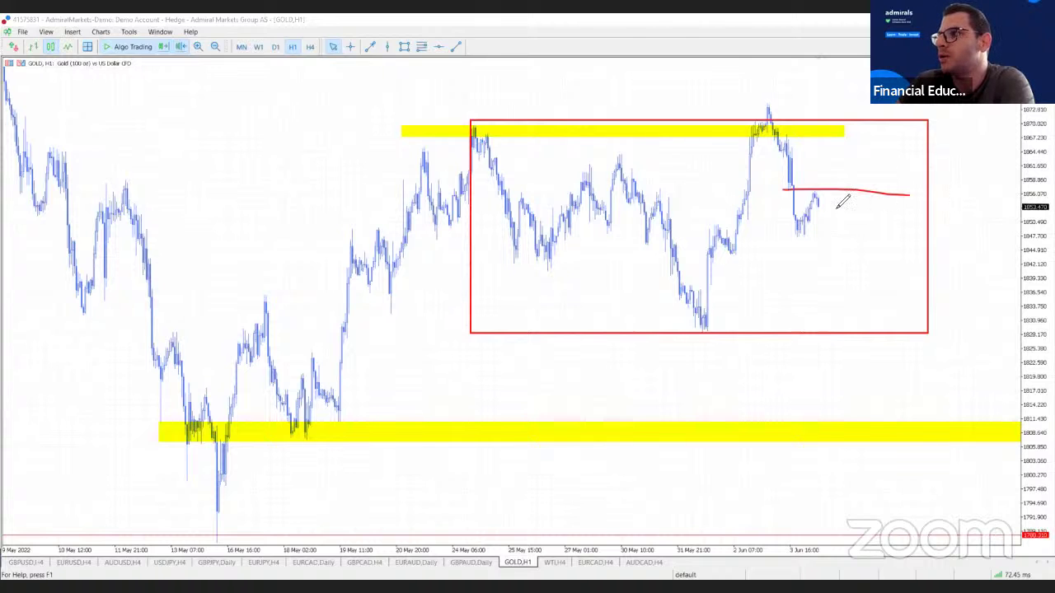
{"action": "left_click_drag", "start_coordinate": [802, 238], "coordinate": [881, 236]}
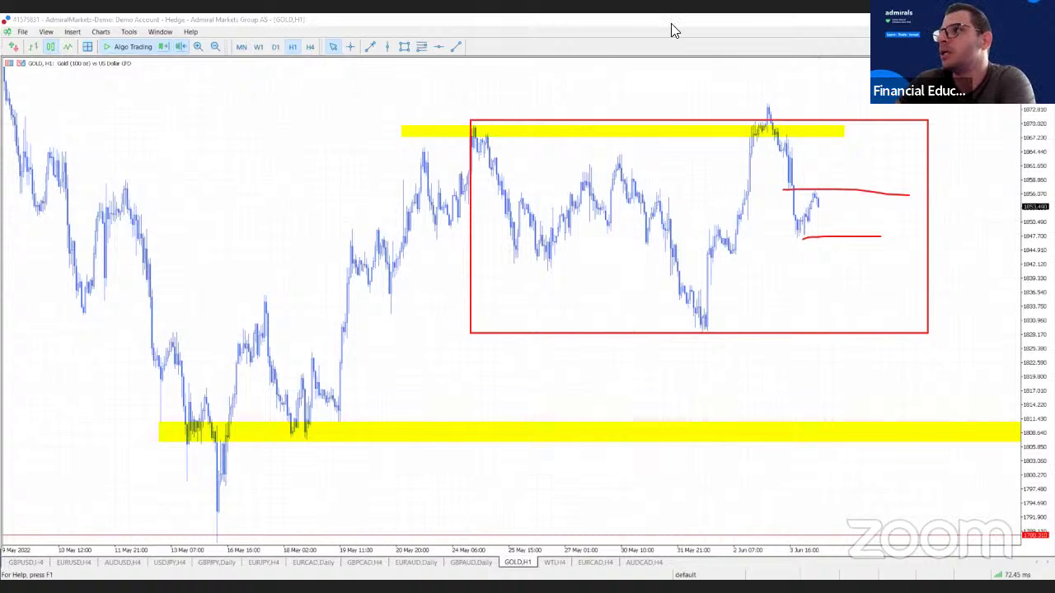
{"action": "key", "text": "e"}
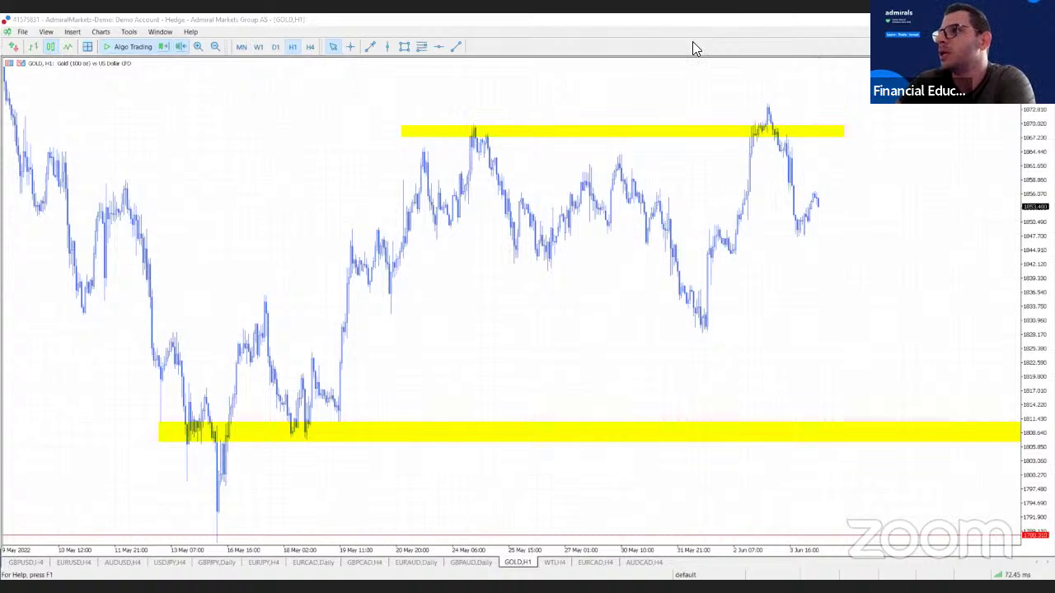
Trace gold's latest drop and rebound, underline the recent low, and sketch a downward break with three short horizontal level marks.
{"action": "left_click_drag", "start_coordinate": [767, 107], "coordinate": [821, 237]}
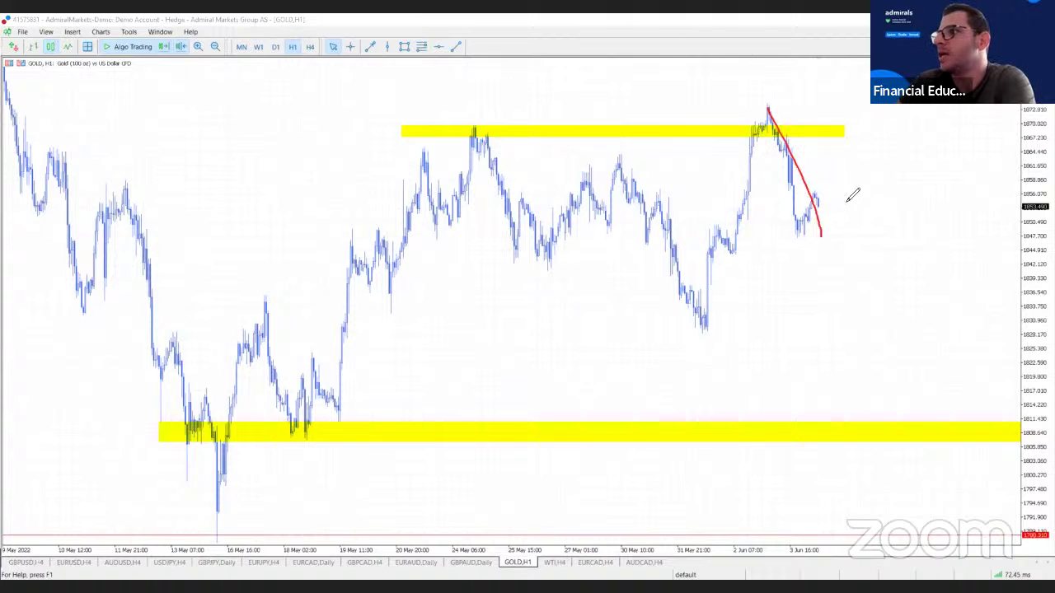
{"action": "mouse_move", "coordinate": [847, 194]}
{"action": "left_mouse_down"}
{"action": "mouse_move", "coordinate": [821, 238]}
{"action": "mouse_move", "coordinate": [900, 237]}
{"action": "mouse_move", "coordinate": [914, 271]}
{"action": "left_mouse_up"}
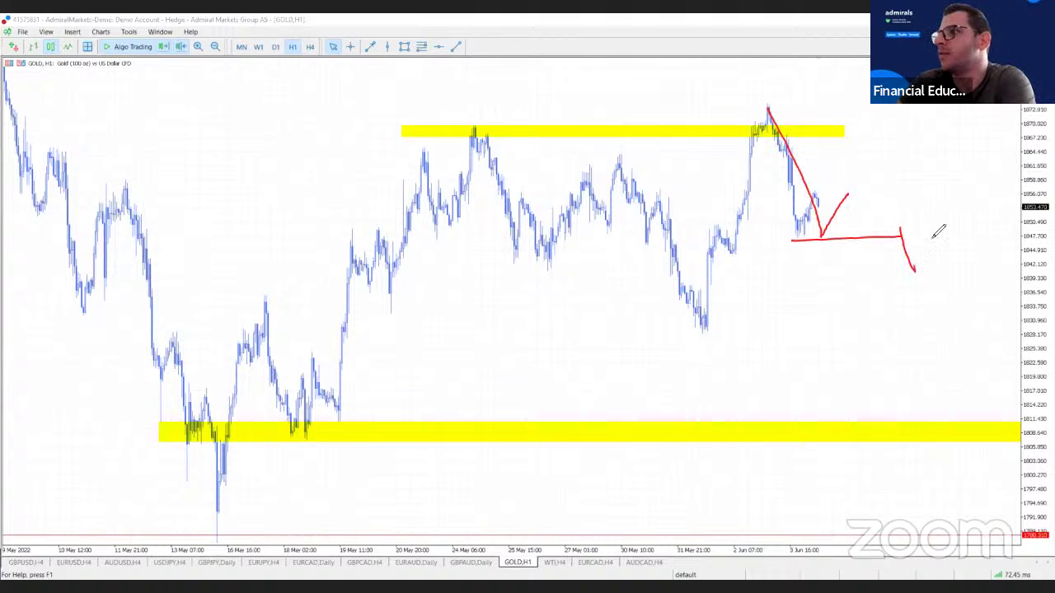
{"action": "left_click_drag", "start_coordinate": [932, 234], "coordinate": [900, 235]}
{"action": "mouse_move", "coordinate": [912, 272]}
{"action": "left_mouse_down"}
{"action": "mouse_move", "coordinate": [953, 272]}
{"action": "mouse_move", "coordinate": [911, 248]}
{"action": "mouse_move", "coordinate": [931, 247]}
{"action": "left_mouse_up"}
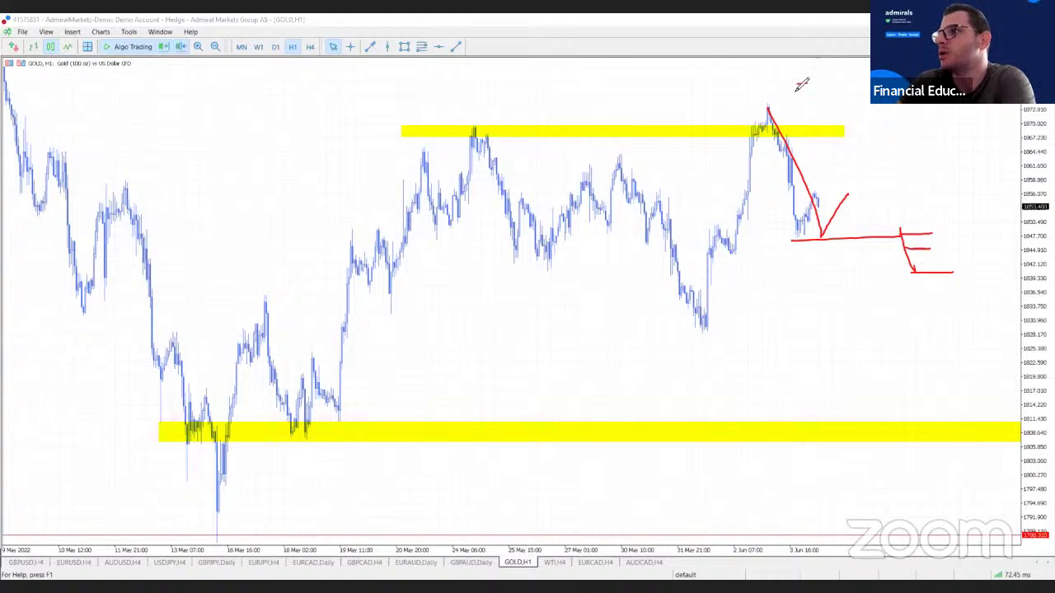
Write "S" by gold's recent high and "1:1" below the break sketch, mark the high and low with horizontal lines, and connect them with a zigzag.
{"action": "left_click_drag", "start_coordinate": [821, 81], "coordinate": [784, 104]}
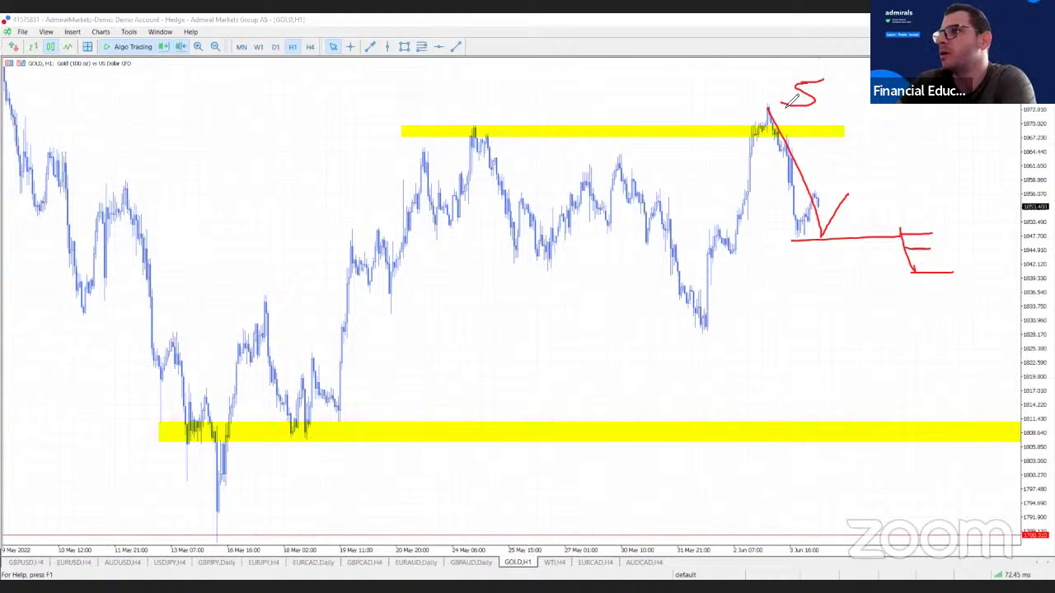
{"action": "left_click_drag", "start_coordinate": [829, 76], "coordinate": [822, 125]}
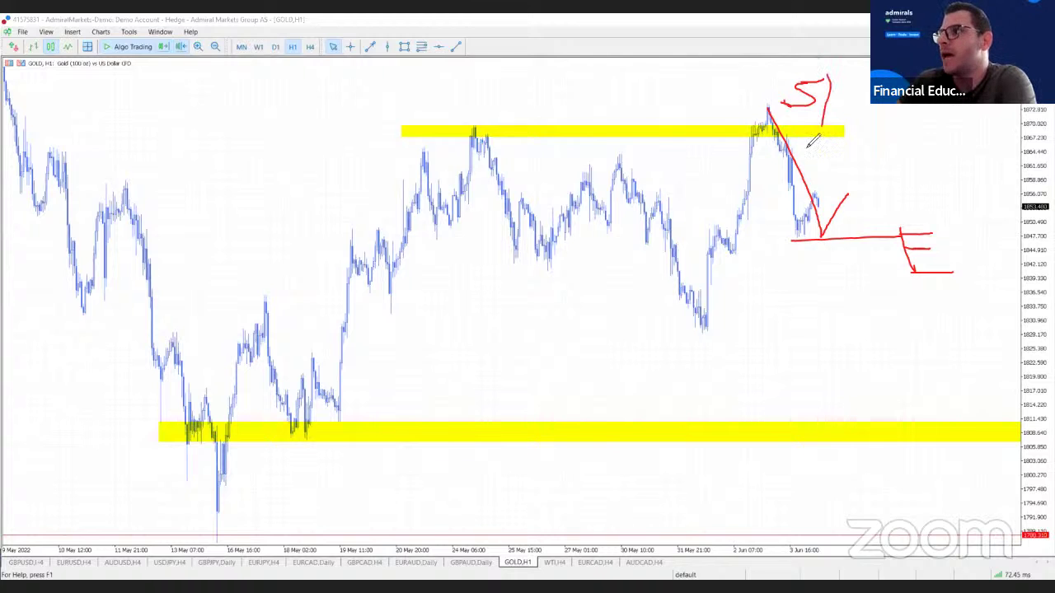
{"action": "mouse_move", "coordinate": [842, 293]}
{"action": "left_mouse_down"}
{"action": "mouse_move", "coordinate": [870, 323]}
{"action": "mouse_move", "coordinate": [908, 318]}
{"action": "left_mouse_up"}
{"action": "left_click", "coordinate": [879, 285]}
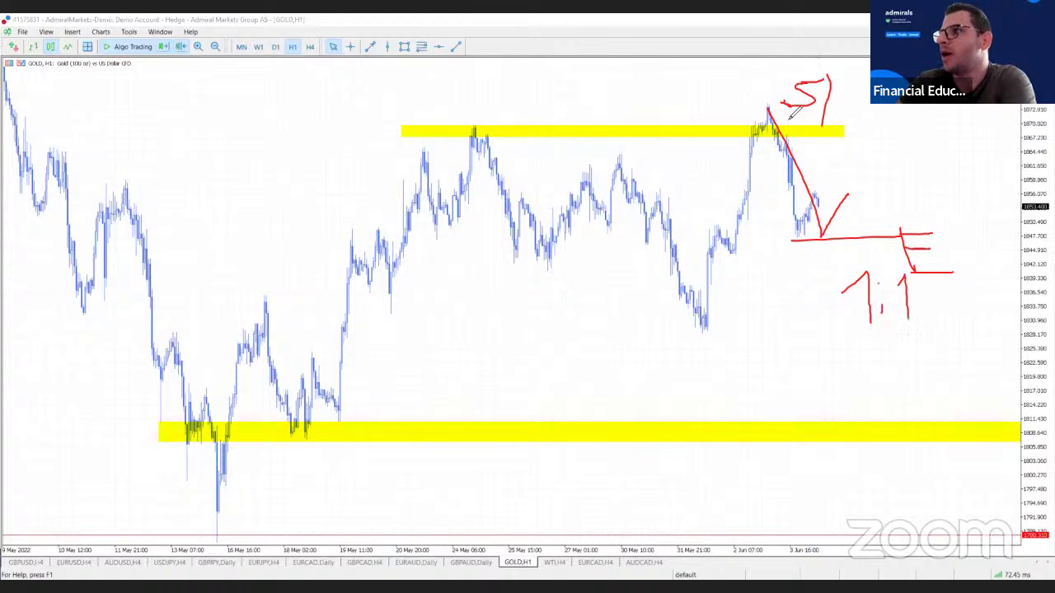
{"action": "left_click_drag", "start_coordinate": [750, 105], "coordinate": [849, 104]}
{"action": "left_click_drag", "start_coordinate": [791, 244], "coordinate": [826, 244]}
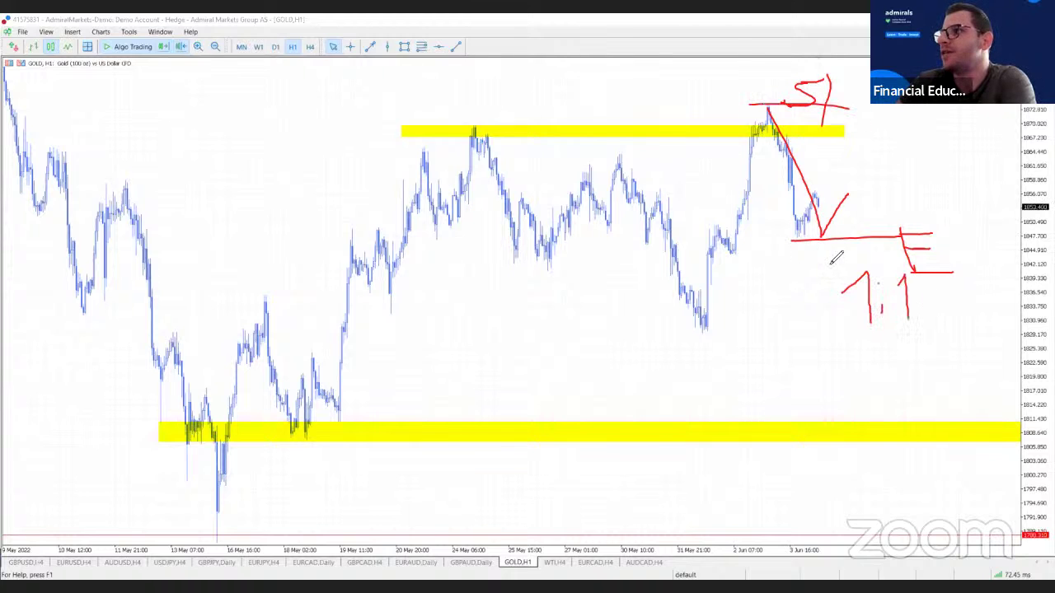
{"action": "left_click_drag", "start_coordinate": [812, 103], "coordinate": [836, 258]}
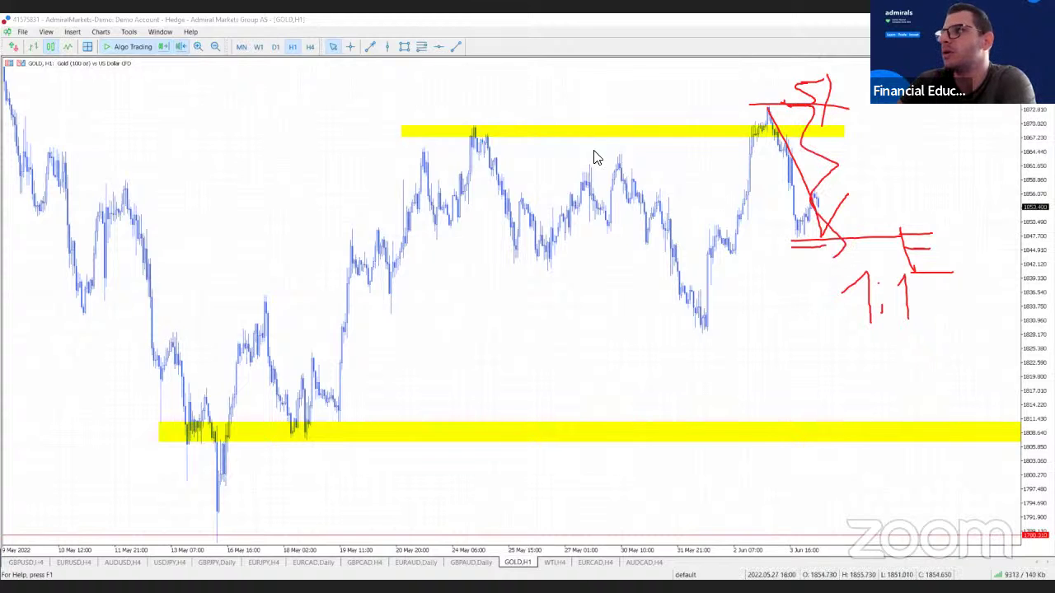
Draw horizontal lines at gold's early June low and below it, circle that low with a rising line from it, and clear all freehand marks.
{"action": "left_click", "coordinate": [350, 46]}
{"action": "left_click_drag", "start_coordinate": [746, 106], "coordinate": [778, 371]}
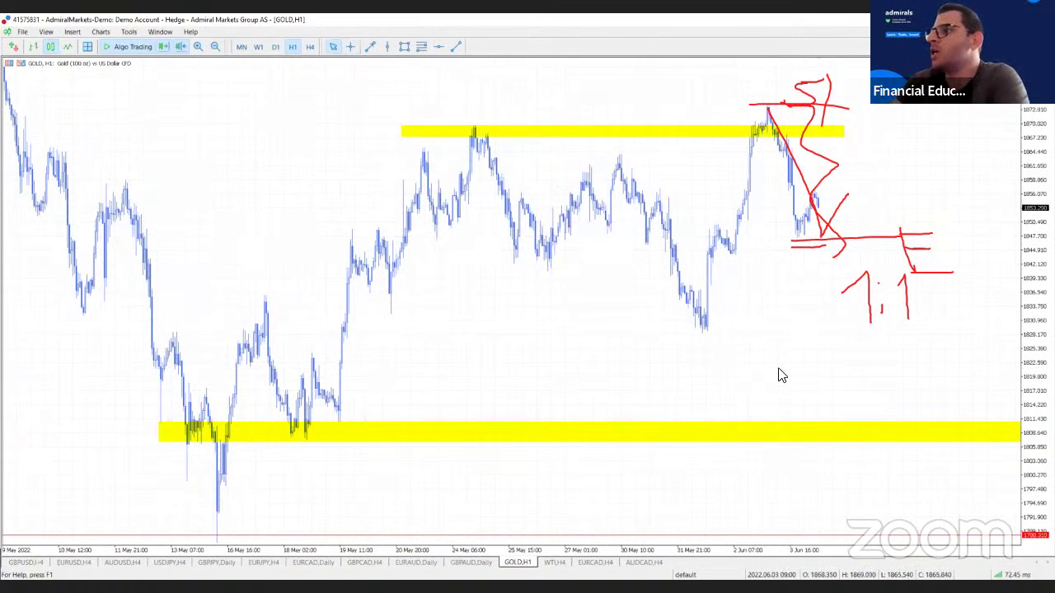
{"action": "left_click", "coordinate": [504, 35]}
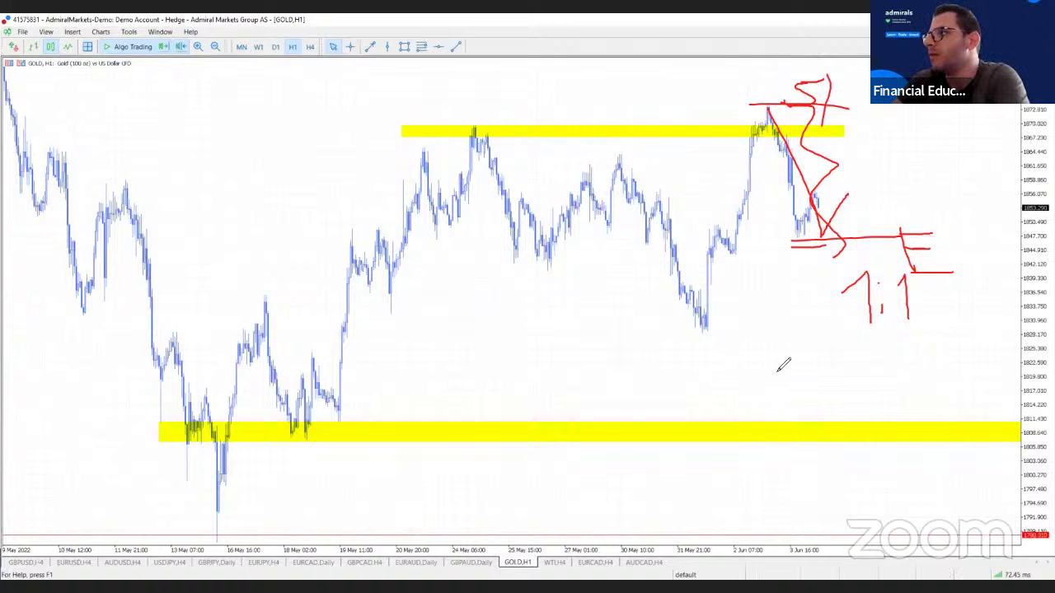
{"action": "mouse_move", "coordinate": [783, 365]}
{"action": "left_mouse_down"}
{"action": "mouse_move", "coordinate": [868, 378]}
{"action": "mouse_move", "coordinate": [821, 371]}
{"action": "mouse_move", "coordinate": [913, 367]}
{"action": "left_mouse_up"}
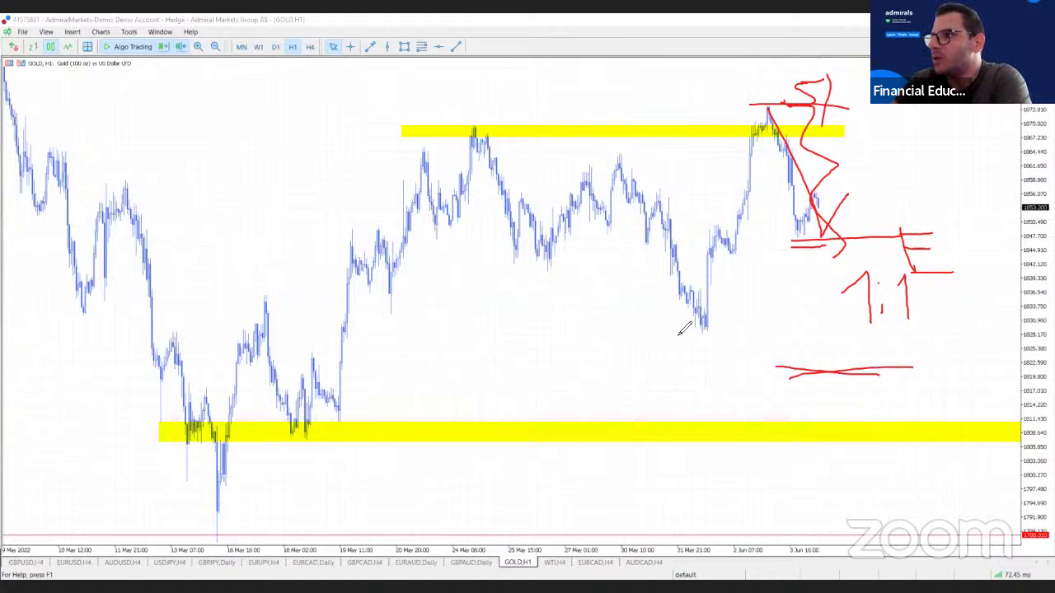
{"action": "left_click_drag", "start_coordinate": [678, 330], "coordinate": [787, 338]}
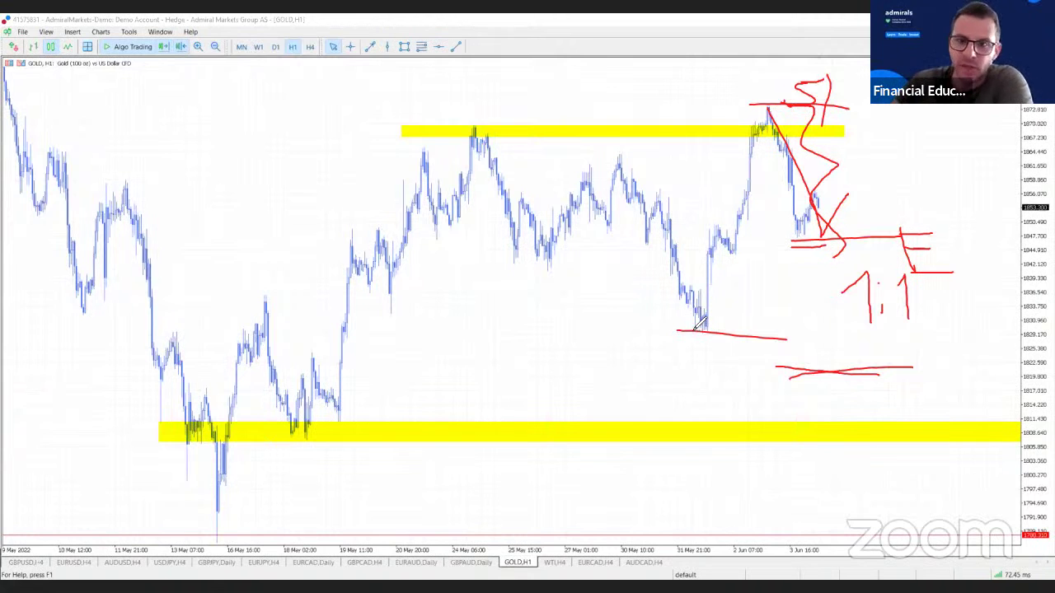
{"action": "mouse_move", "coordinate": [718, 316]}
{"action": "left_mouse_down"}
{"action": "mouse_move", "coordinate": [682, 323]}
{"action": "mouse_move", "coordinate": [682, 336]}
{"action": "mouse_move", "coordinate": [713, 340]}
{"action": "mouse_move", "coordinate": [957, 223]}
{"action": "left_mouse_up"}
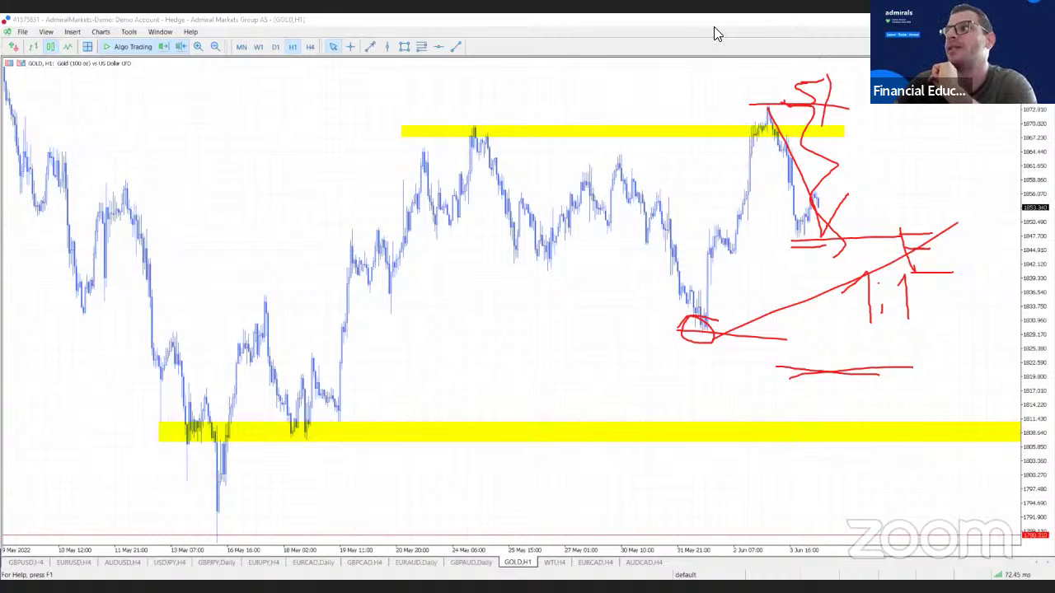
{"action": "key", "text": "Escape"}
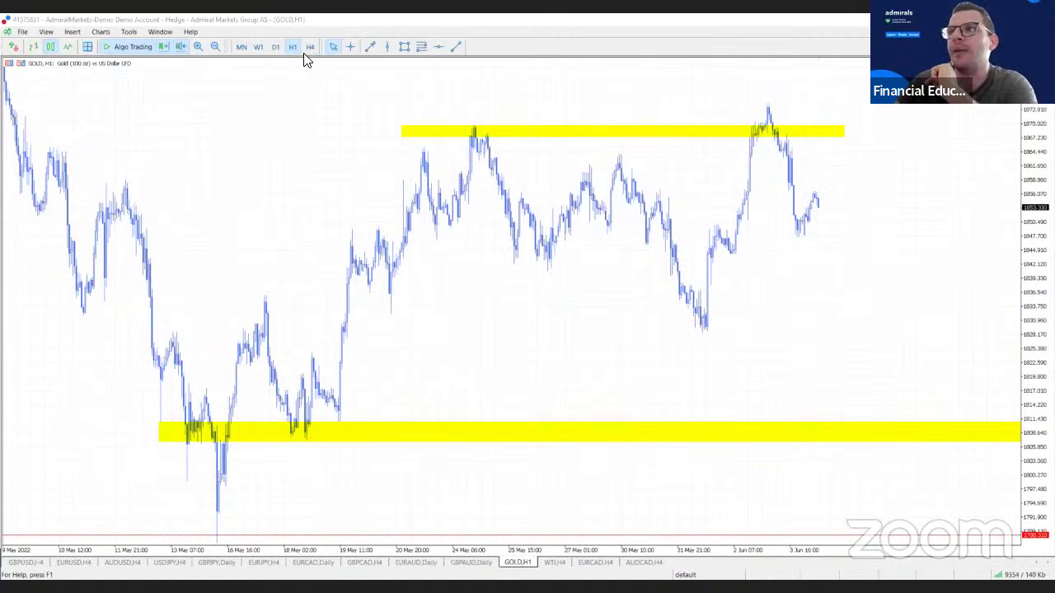
Show gold on the Daily timeframe zoomed in one level, and bring up the WTI crude oil chart on Daily.
{"action": "left_click", "coordinate": [275, 47]}
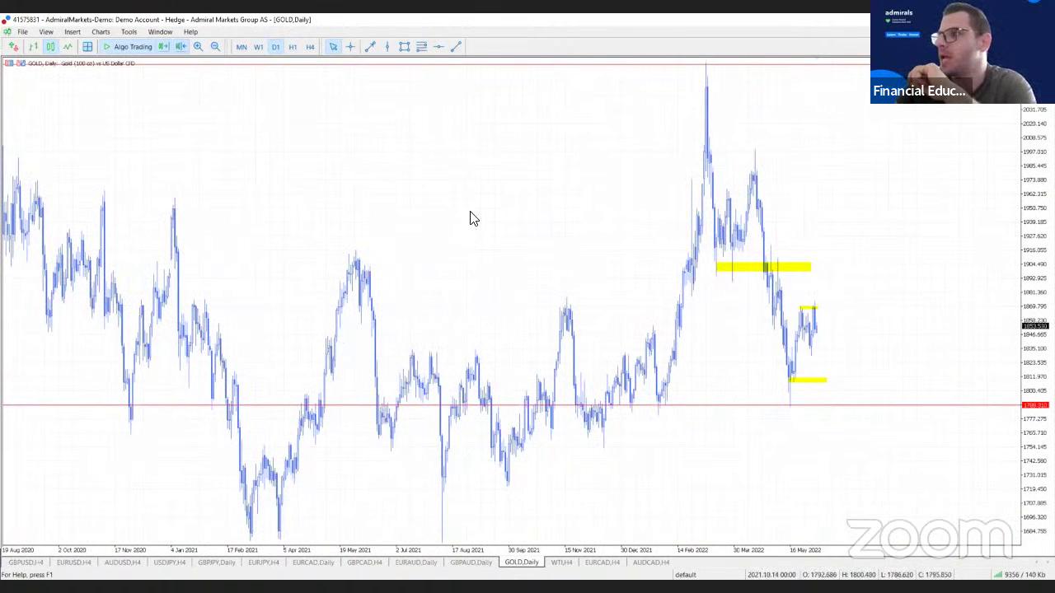
{"action": "left_click", "coordinate": [197, 47]}
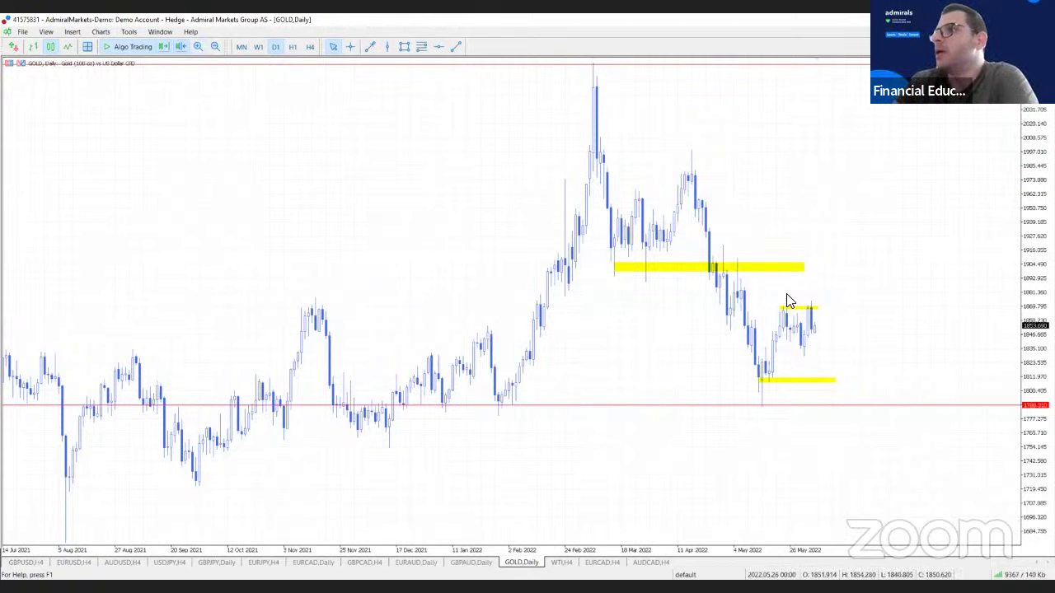
{"action": "left_click", "coordinate": [559, 566]}
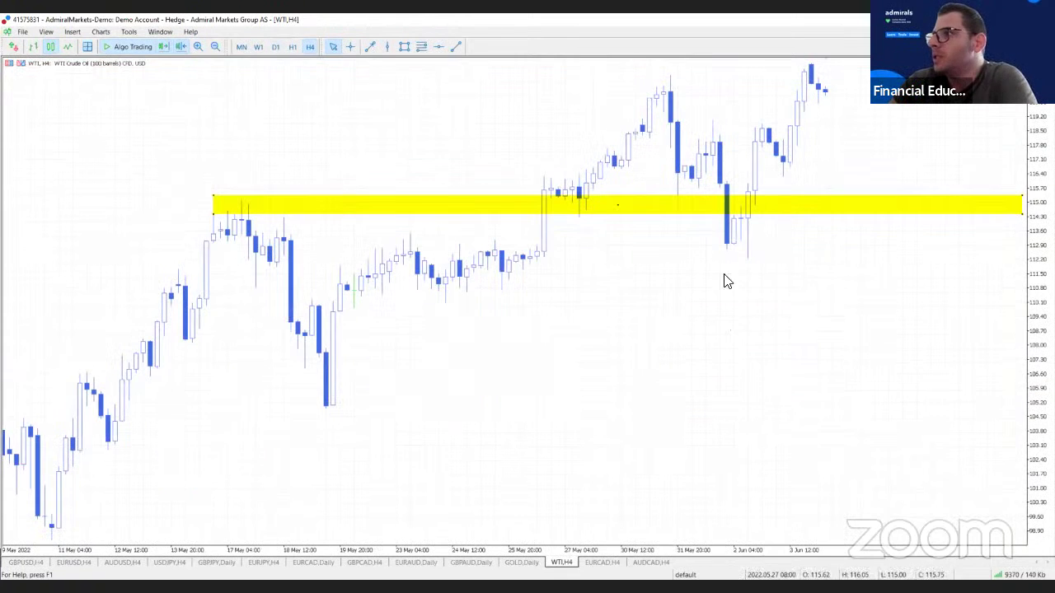
{"action": "left_click", "coordinate": [277, 46]}
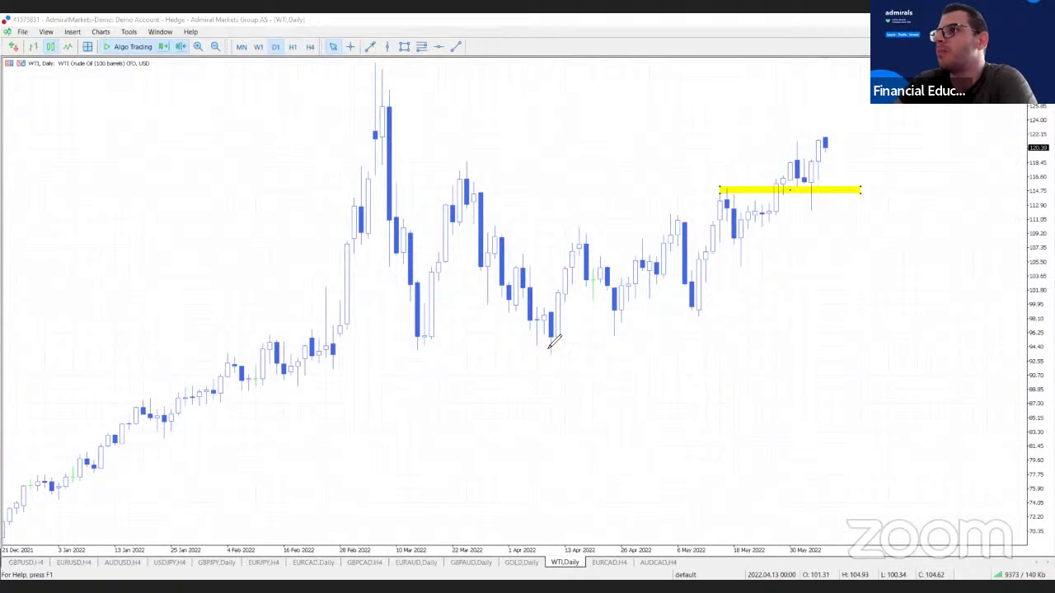
Trace WTI's rising swings from late April, mark their highs and lows, and draw a rising curve beneath the lows from early May.
{"action": "left_click_drag", "start_coordinate": [613, 336], "coordinate": [638, 272]}
{"action": "mouse_move", "coordinate": [653, 234]}
{"action": "left_mouse_down"}
{"action": "mouse_move", "coordinate": [685, 321]}
{"action": "mouse_move", "coordinate": [730, 184]}
{"action": "mouse_move", "coordinate": [736, 263]}
{"action": "mouse_move", "coordinate": [771, 176]}
{"action": "mouse_move", "coordinate": [812, 174]}
{"action": "mouse_move", "coordinate": [816, 216]}
{"action": "mouse_move", "coordinate": [682, 212]}
{"action": "mouse_move", "coordinate": [733, 175]}
{"action": "left_mouse_up"}
{"action": "left_click_drag", "start_coordinate": [765, 142], "coordinate": [795, 135]}
{"action": "left_click_drag", "start_coordinate": [680, 317], "coordinate": [690, 311]}
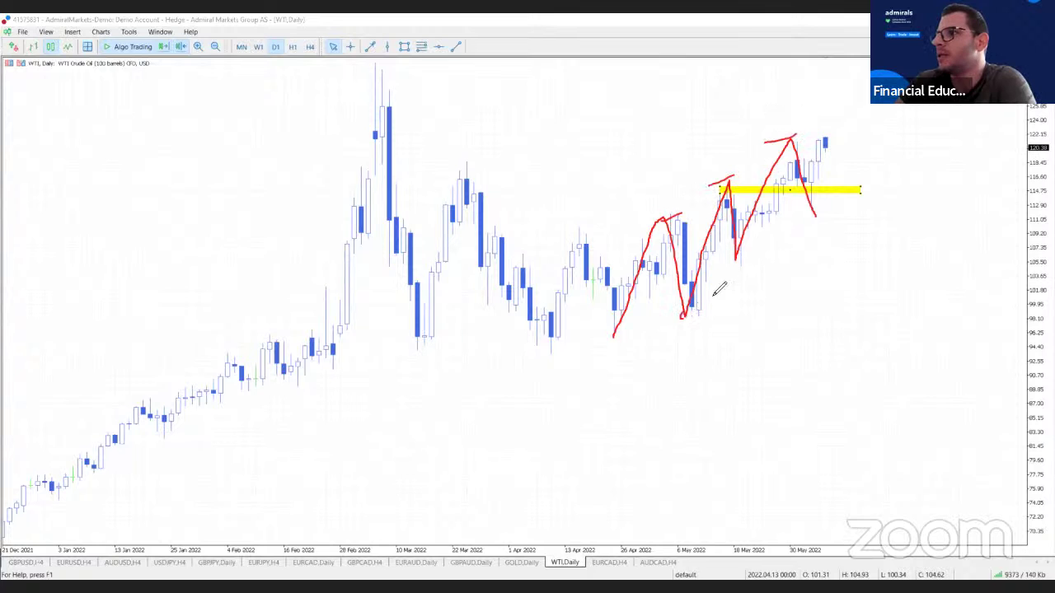
{"action": "left_click_drag", "start_coordinate": [726, 262], "coordinate": [765, 249]}
{"action": "left_click_drag", "start_coordinate": [793, 212], "coordinate": [816, 201]}
{"action": "left_click_drag", "start_coordinate": [669, 327], "coordinate": [960, 107]}
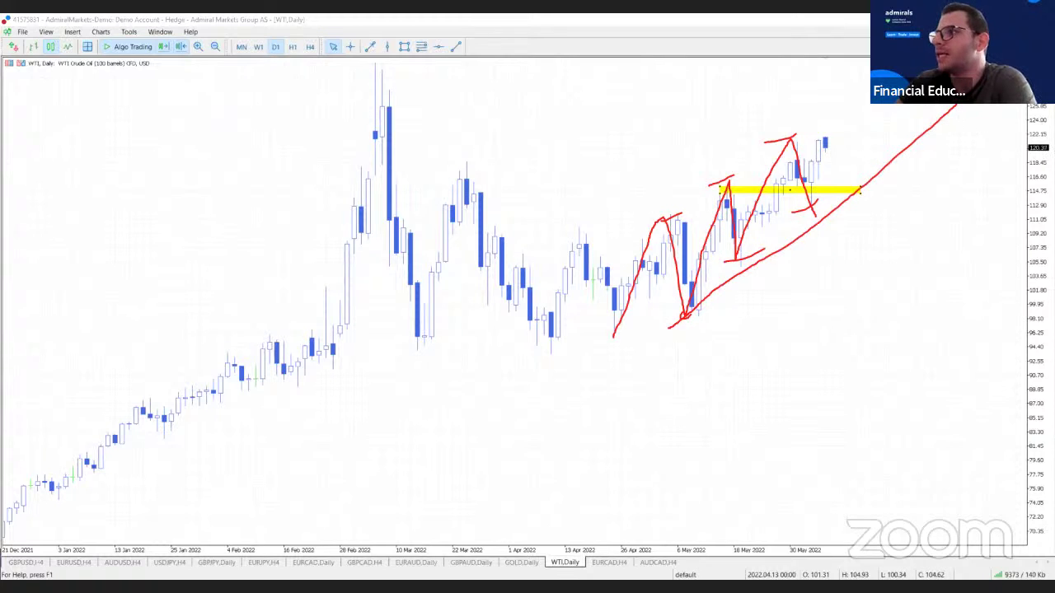
Sketch a steeper rising line and a zigzag continuation of WTI's swings ending in a downturn, and clear all freehand marks.
{"action": "left_click_drag", "start_coordinate": [788, 257], "coordinate": [869, 57]}
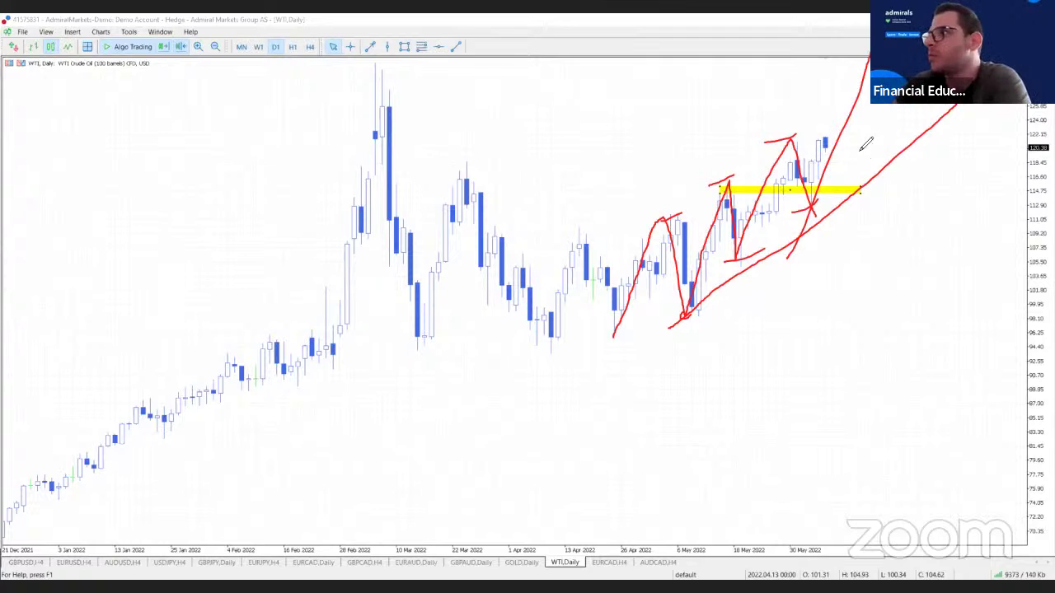
{"action": "mouse_move", "coordinate": [691, 314]}
{"action": "left_mouse_down"}
{"action": "mouse_move", "coordinate": [700, 248]}
{"action": "mouse_move", "coordinate": [750, 239]}
{"action": "mouse_move", "coordinate": [908, 130]}
{"action": "mouse_move", "coordinate": [933, 180]}
{"action": "left_mouse_up"}
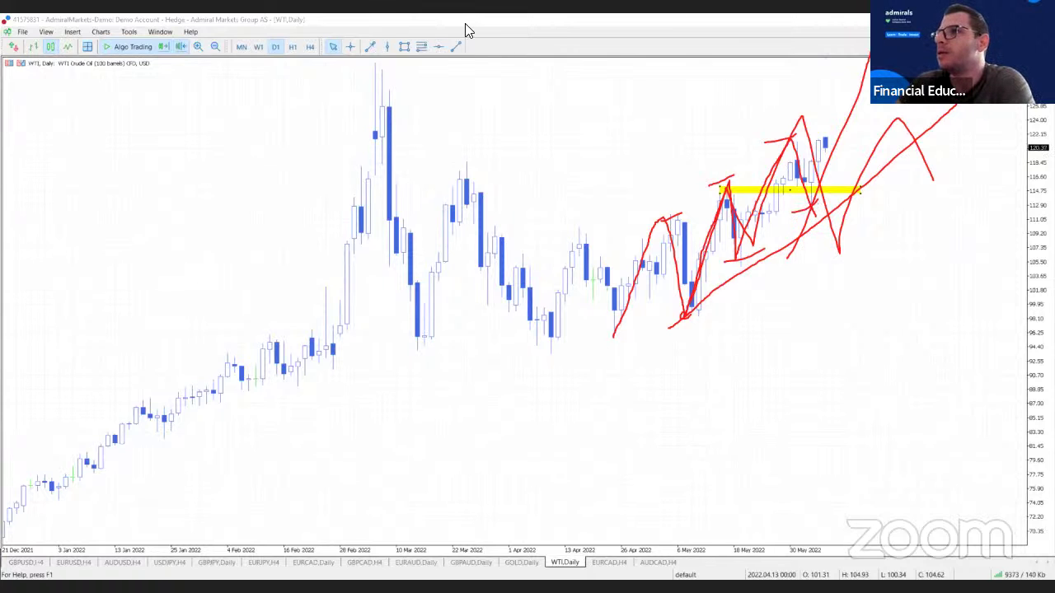
{"action": "left_click", "coordinate": [341, 58]}
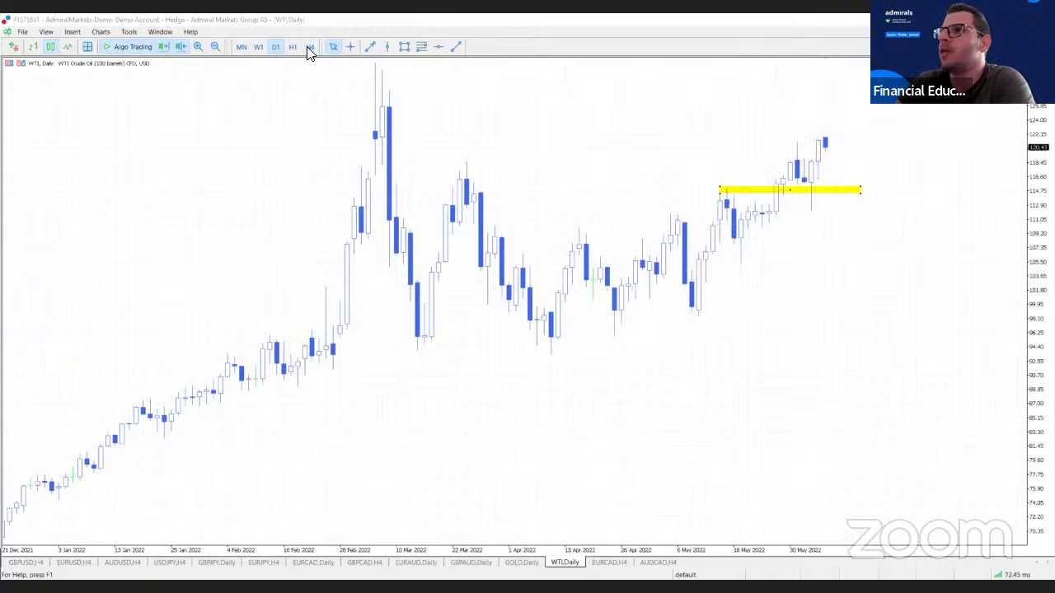
On WTI's H4 chart, draw lines at the recent highs, the yellow zone's upper edge and the 2 June low, and return to Daily.
{"action": "left_click", "coordinate": [310, 47]}
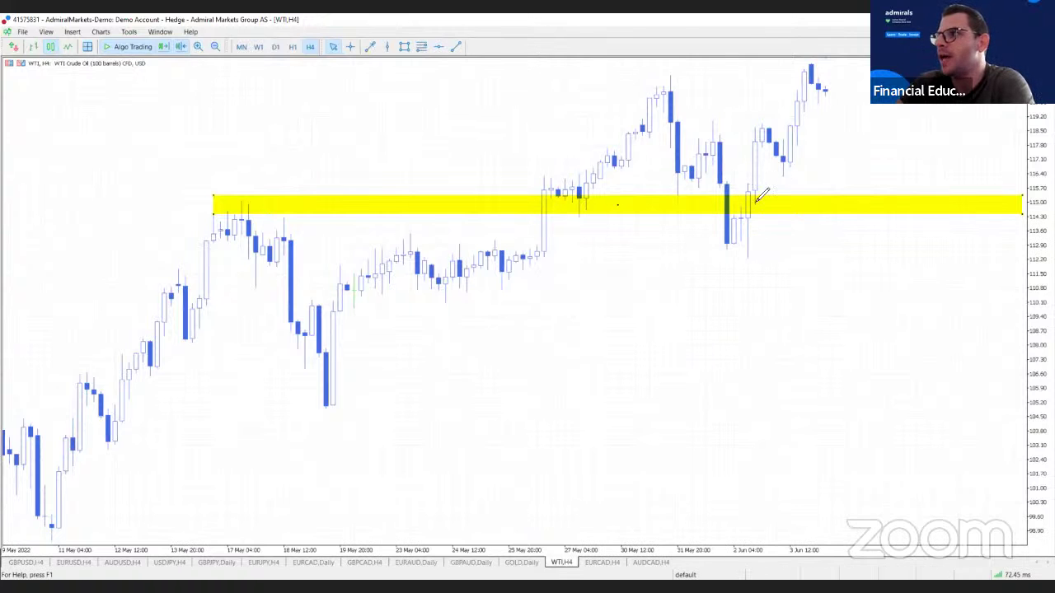
{"action": "left_click_drag", "start_coordinate": [725, 261], "coordinate": [827, 245]}
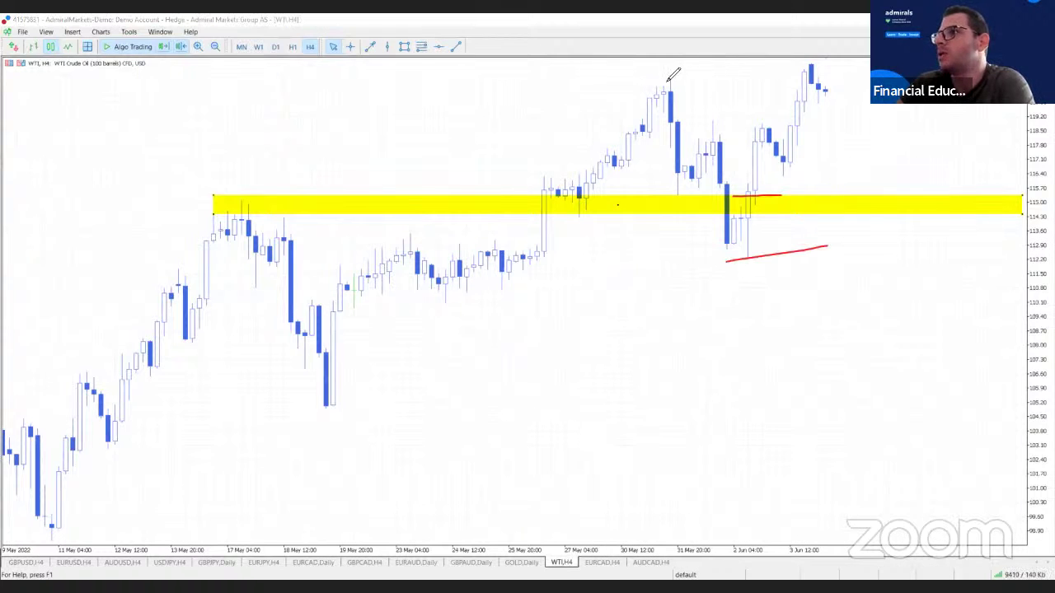
{"action": "left_click_drag", "start_coordinate": [665, 75], "coordinate": [868, 73]}
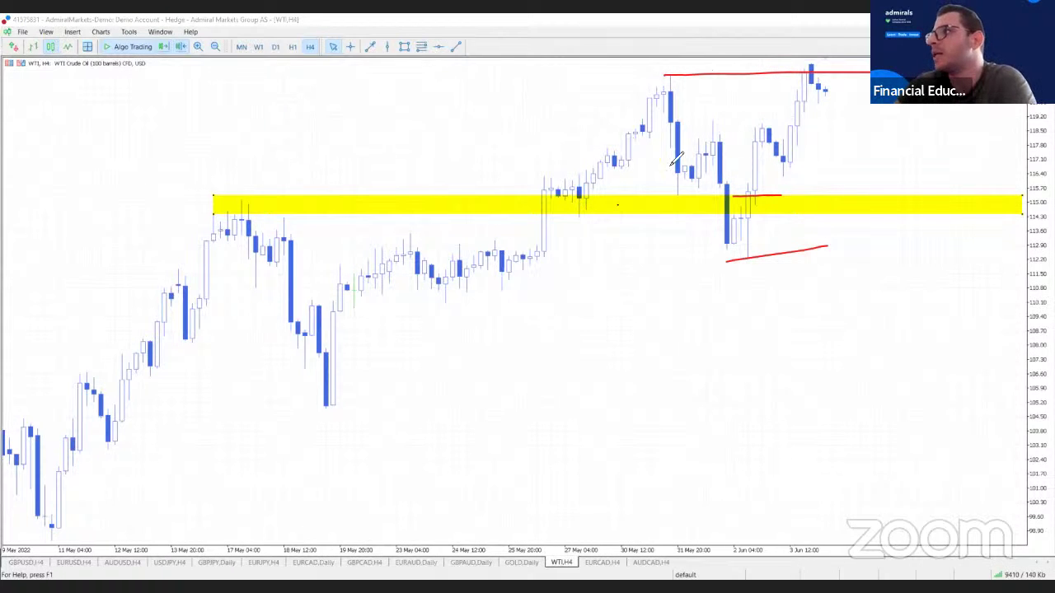
{"action": "left_click_drag", "start_coordinate": [810, 67], "coordinate": [849, 99]}
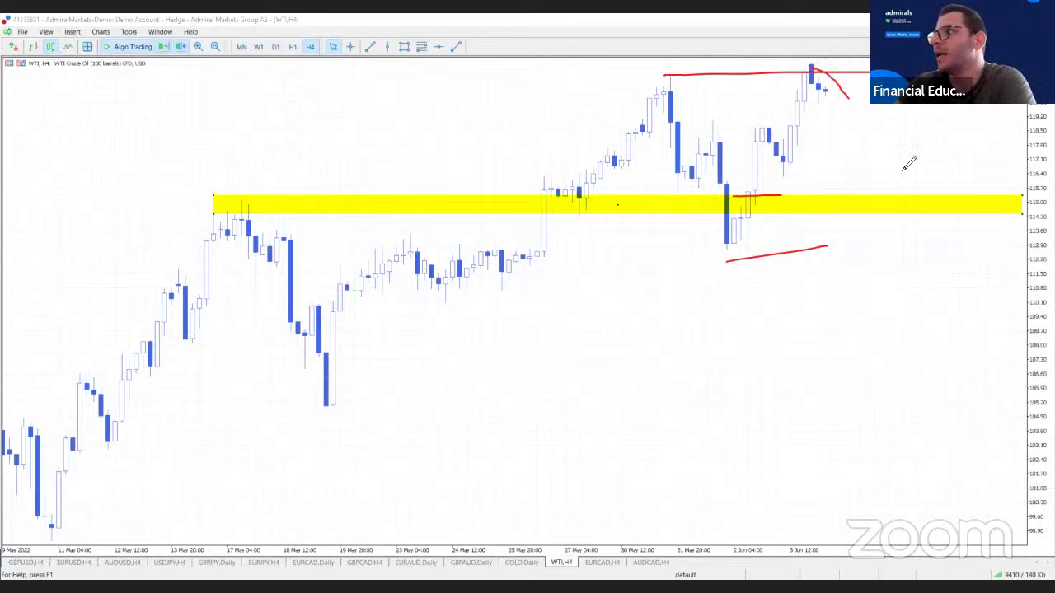
{"action": "left_click_drag", "start_coordinate": [702, 126], "coordinate": [948, 134]}
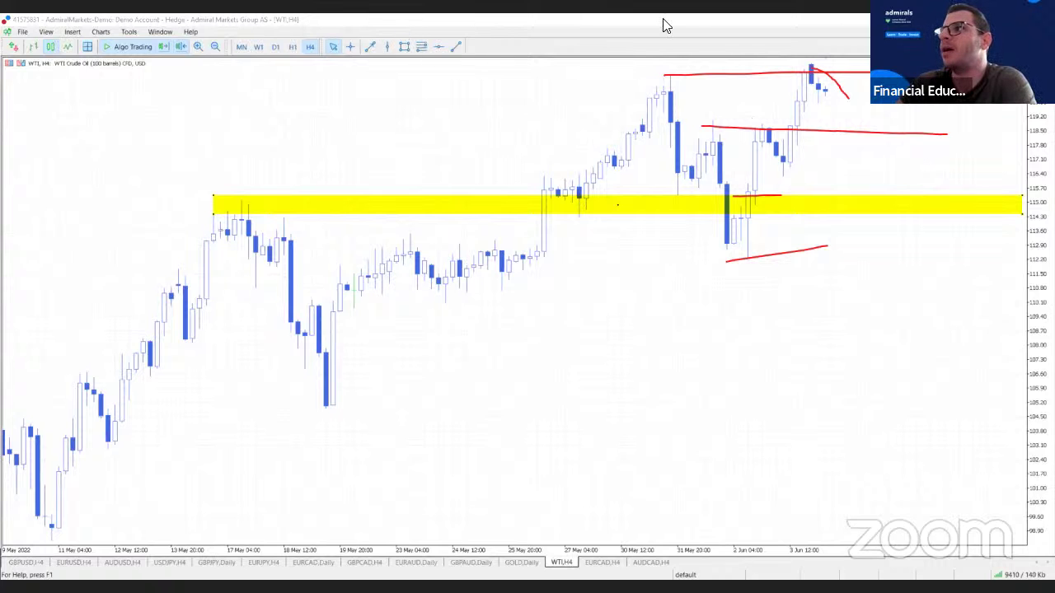
{"action": "left_click", "coordinate": [275, 47]}
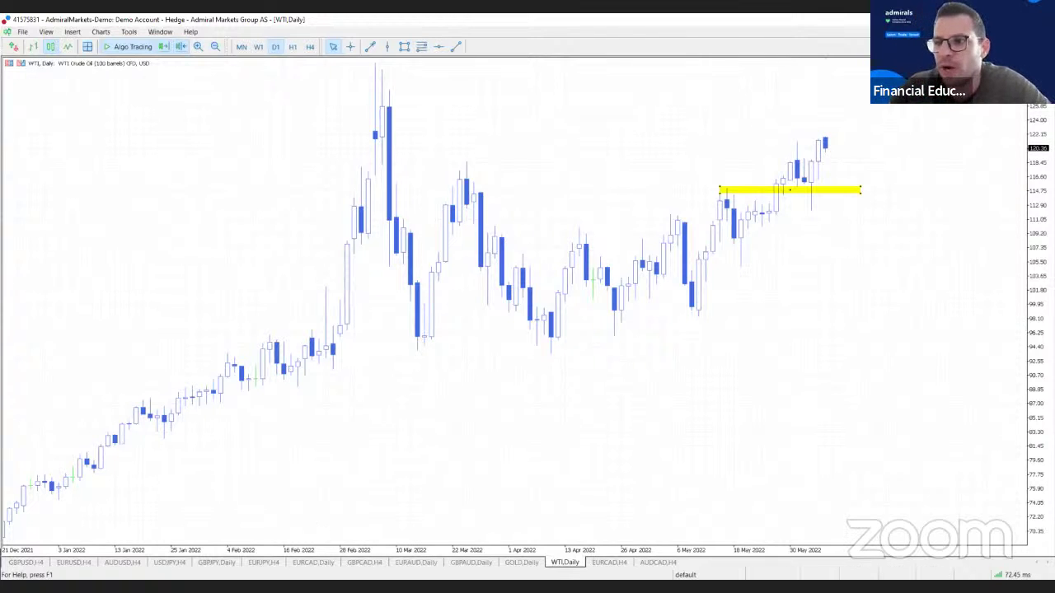
Open the GBPUSD H4 chart zoomed out, circle the three recent peaks, and label them S, H and S as a head and shoulders.
{"action": "left_click", "coordinate": [37, 564]}
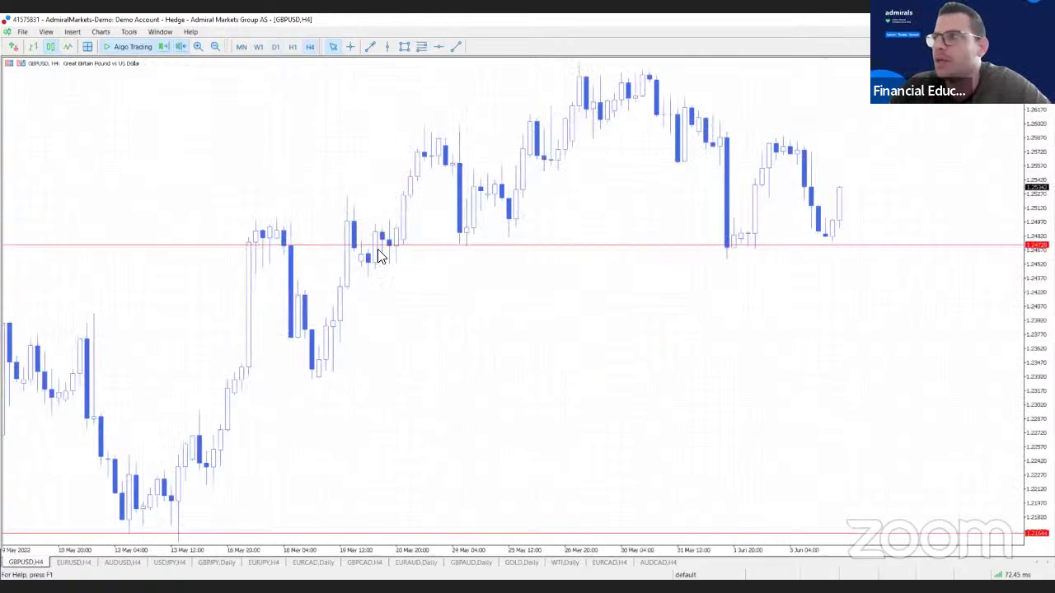
{"action": "left_click", "coordinate": [215, 46]}
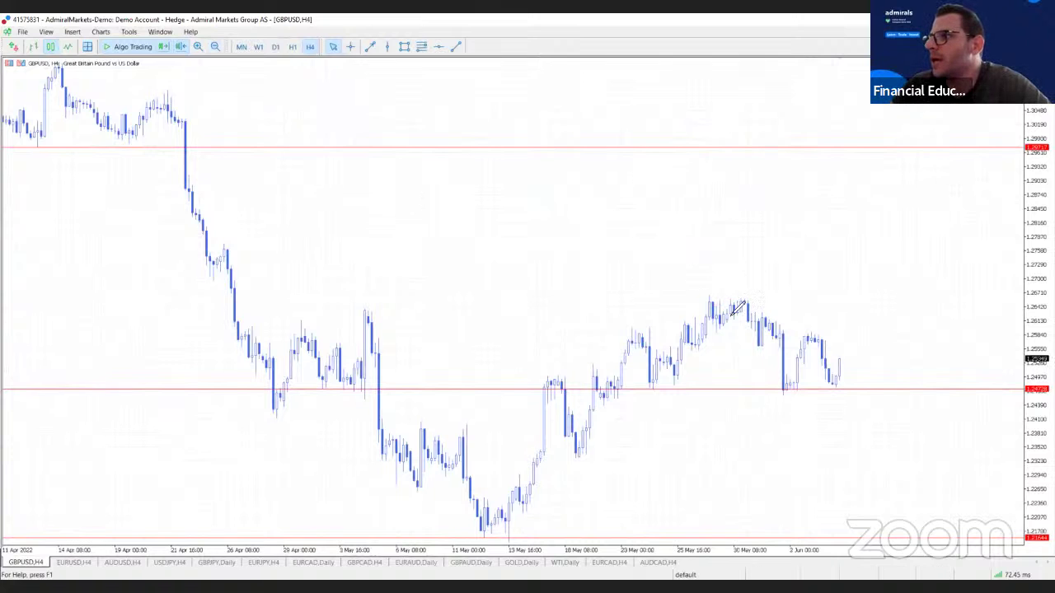
{"action": "mouse_move", "coordinate": [736, 294]}
{"action": "left_mouse_down"}
{"action": "mouse_move", "coordinate": [756, 287]}
{"action": "mouse_move", "coordinate": [625, 330]}
{"action": "mouse_move", "coordinate": [651, 316]}
{"action": "left_mouse_up"}
{"action": "left_click_drag", "start_coordinate": [786, 390], "coordinate": [806, 333]}
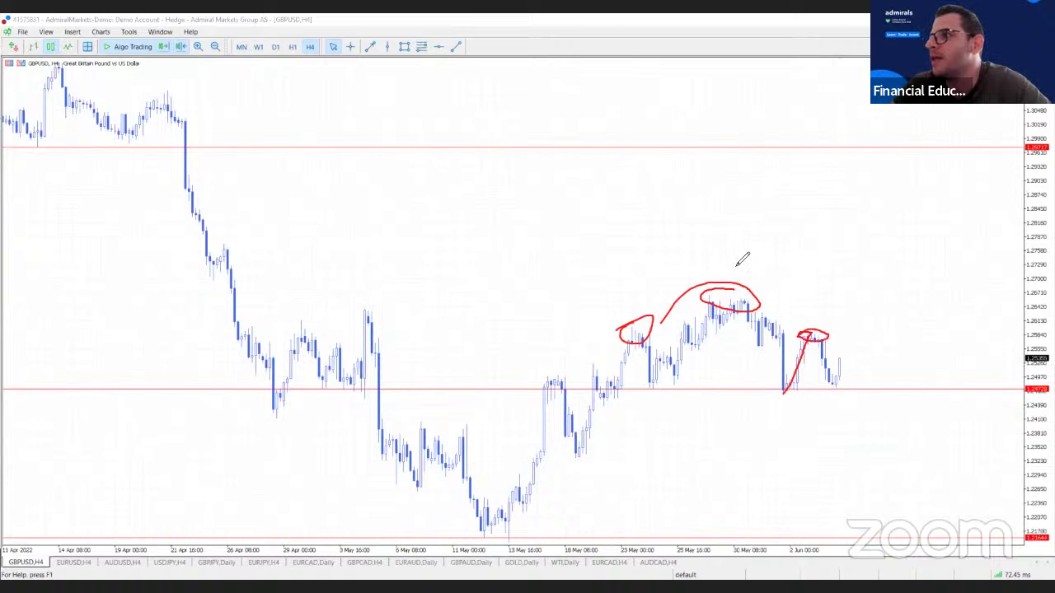
{"action": "mouse_move", "coordinate": [734, 257]}
{"action": "left_mouse_down"}
{"action": "mouse_move", "coordinate": [734, 278]}
{"action": "mouse_move", "coordinate": [744, 267]}
{"action": "left_mouse_up"}
{"action": "left_click_drag", "start_coordinate": [624, 297], "coordinate": [601, 320]}
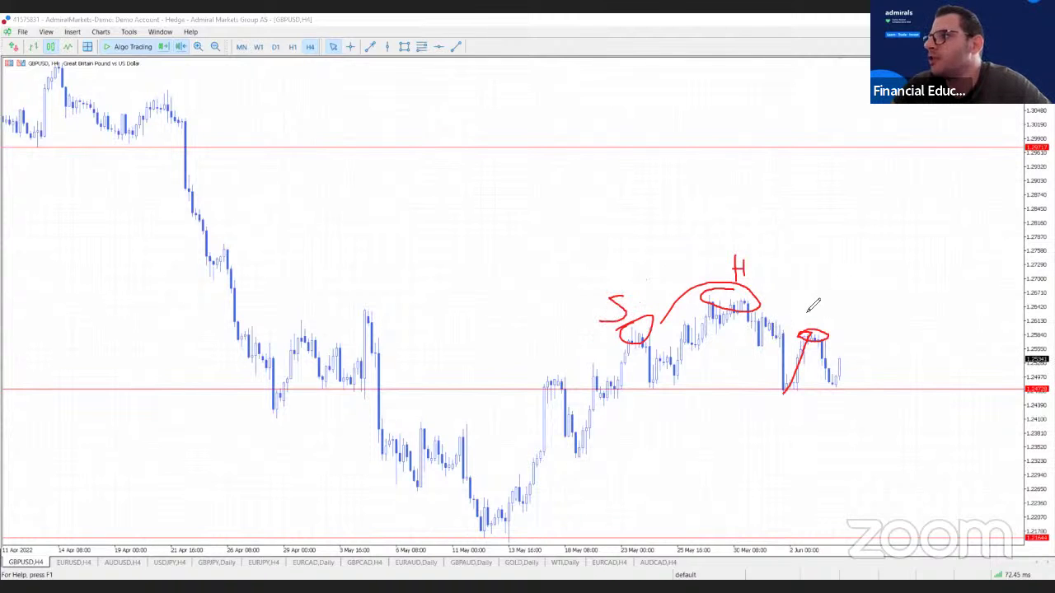
{"action": "left_click_drag", "start_coordinate": [818, 298], "coordinate": [812, 335]}
Draw the head-and-shoulders neckline along the existing red level, circle the two lows on it, and clear all freehand marks.
{"action": "left_click_drag", "start_coordinate": [641, 390], "coordinate": [907, 395]}
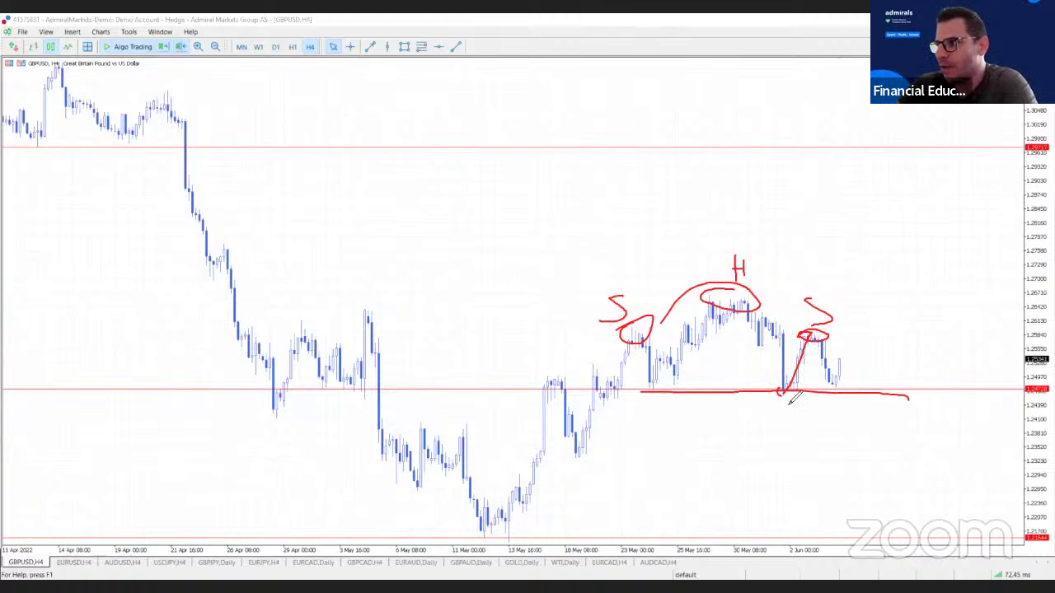
{"action": "mouse_move", "coordinate": [790, 398]}
{"action": "left_mouse_down"}
{"action": "mouse_move", "coordinate": [808, 385]}
{"action": "mouse_move", "coordinate": [792, 393]}
{"action": "left_mouse_up"}
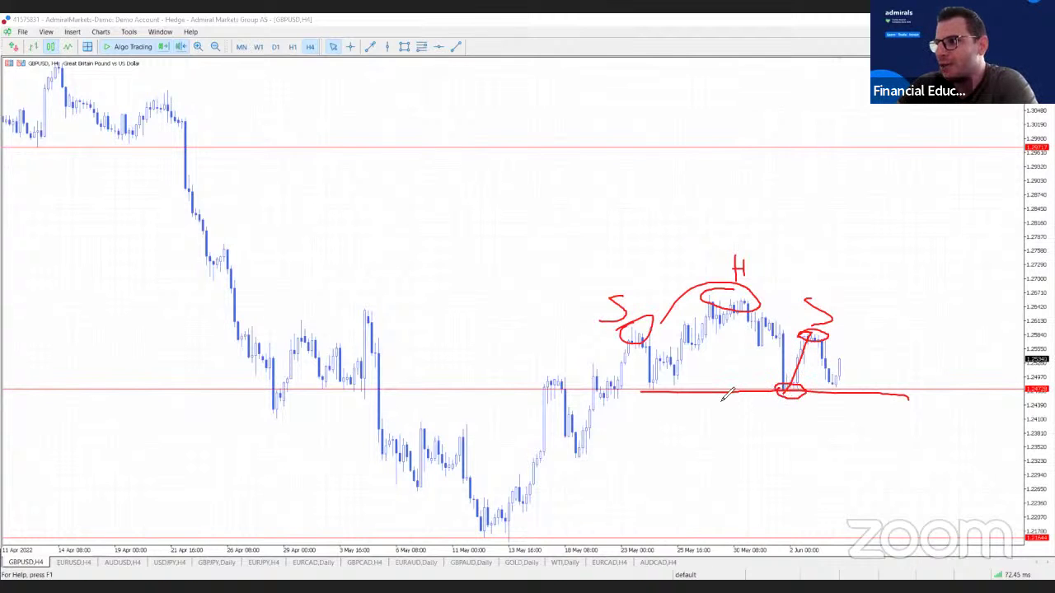
{"action": "mouse_move", "coordinate": [651, 385]}
{"action": "left_mouse_down"}
{"action": "mouse_move", "coordinate": [819, 393]}
{"action": "mouse_move", "coordinate": [709, 378]}
{"action": "mouse_move", "coordinate": [639, 387]}
{"action": "mouse_move", "coordinate": [587, 370]}
{"action": "left_mouse_up"}
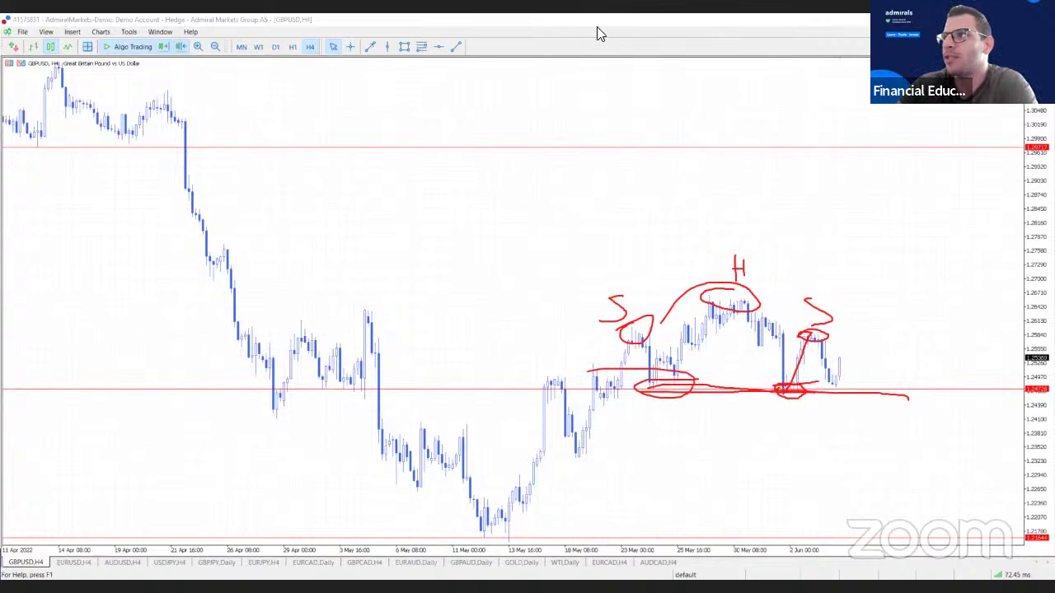
{"action": "mouse_move", "coordinate": [684, 329]}
{"action": "left_mouse_down"}
{"action": "mouse_move", "coordinate": [716, 400]}
{"action": "mouse_move", "coordinate": [818, 320]}
{"action": "mouse_move", "coordinate": [723, 266]}
{"action": "mouse_move", "coordinate": [592, 92]}
{"action": "left_mouse_up"}
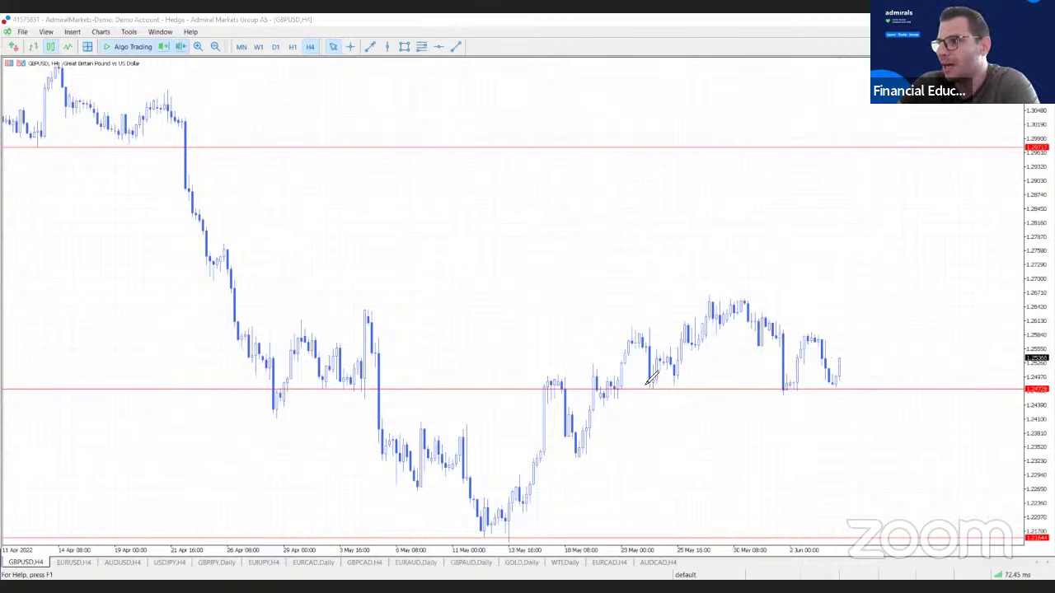
Sketch two roughly parallel downward-sloping necklines beneath GBPUSD's late-May and early-June lows, and mark the 2 June low.
{"action": "left_click_drag", "start_coordinate": [640, 382], "coordinate": [839, 406]}
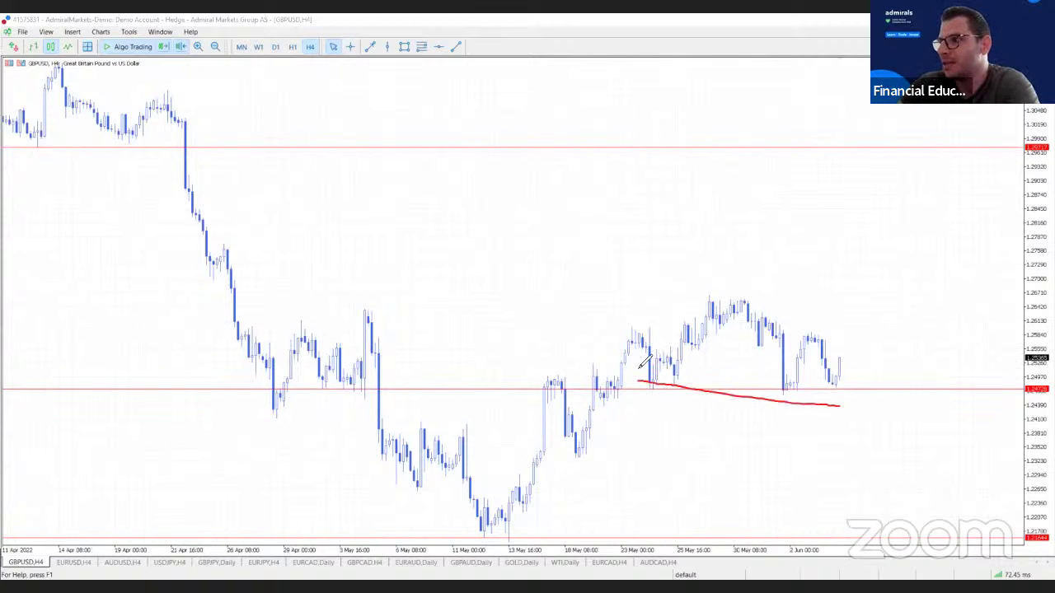
{"action": "left_click_drag", "start_coordinate": [640, 363], "coordinate": [880, 399]}
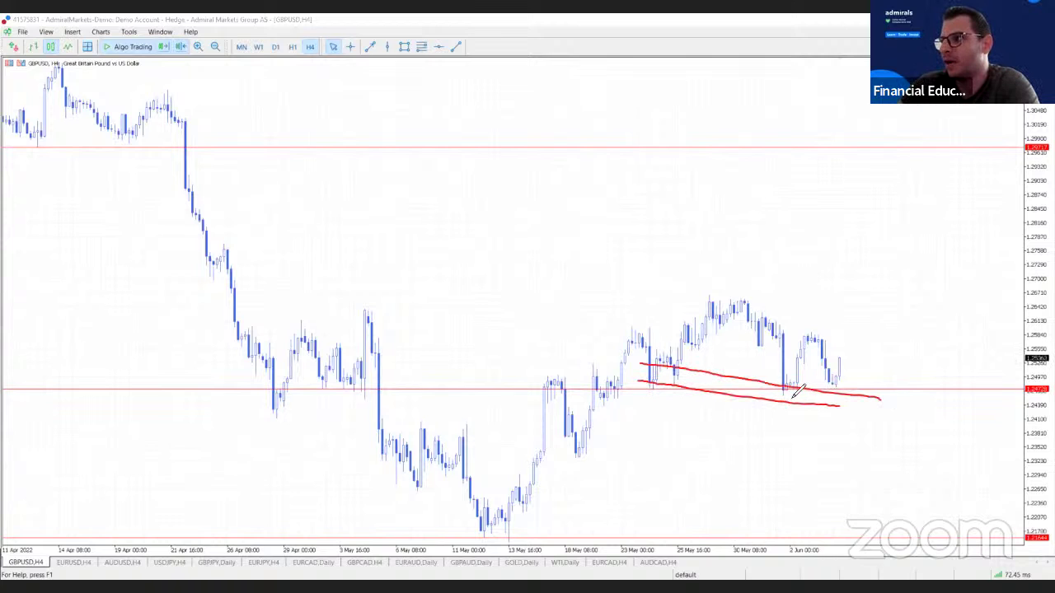
{"action": "left_click_drag", "start_coordinate": [783, 395], "coordinate": [793, 401]}
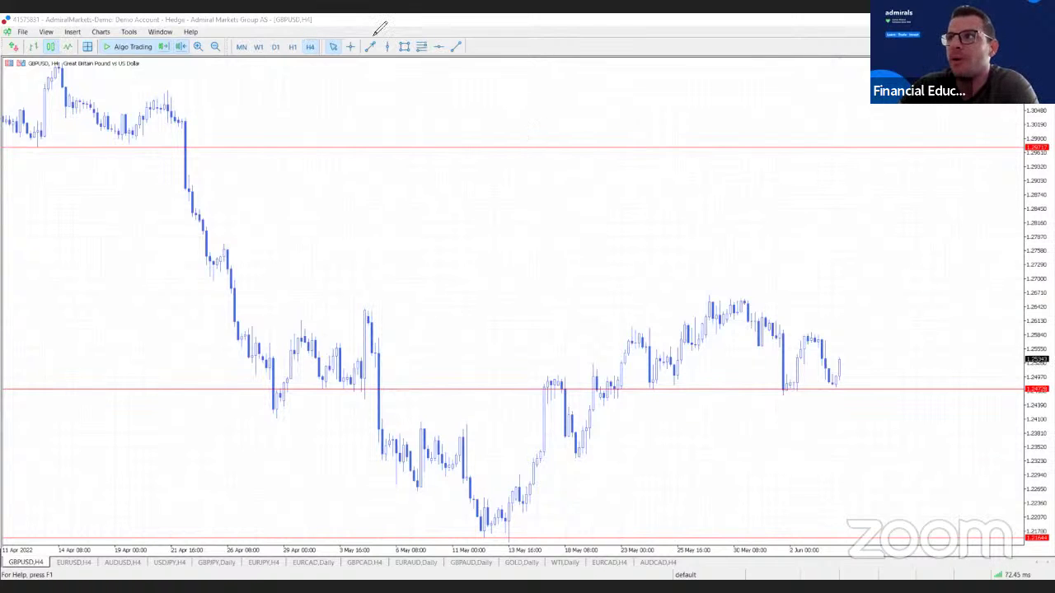
Check GBPUSD on Daily, return to H4, and draw a thin rectangle around the middle red level from the late-May low past the latest candle.
{"action": "left_click", "coordinate": [275, 47]}
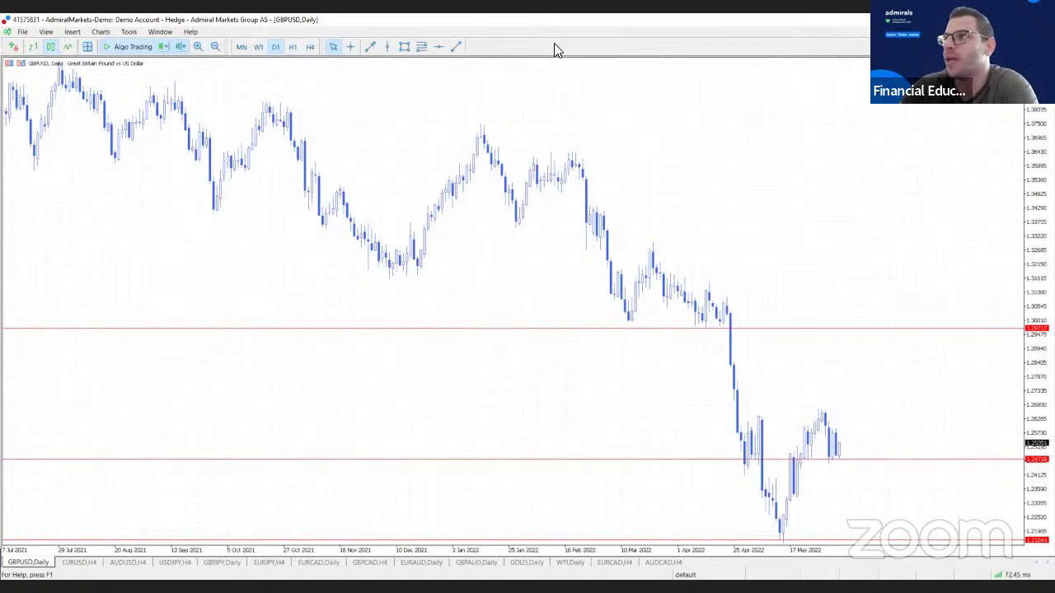
{"action": "key", "text": "h"}
{"action": "key", "text": "4"}
{"action": "key", "text": "Return"}
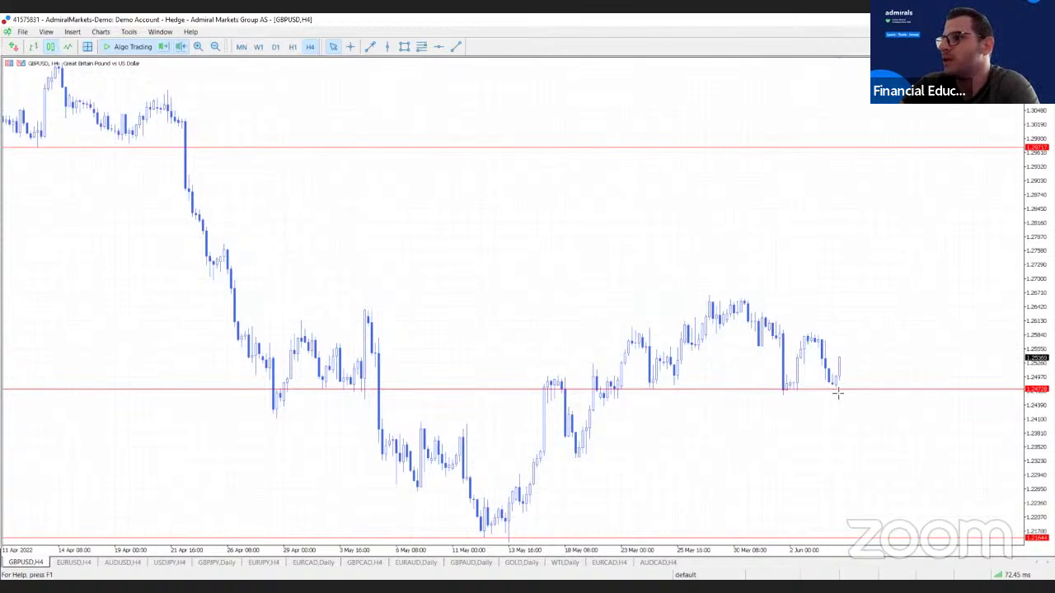
{"action": "left_click_drag", "start_coordinate": [837, 393], "coordinate": [897, 393]}
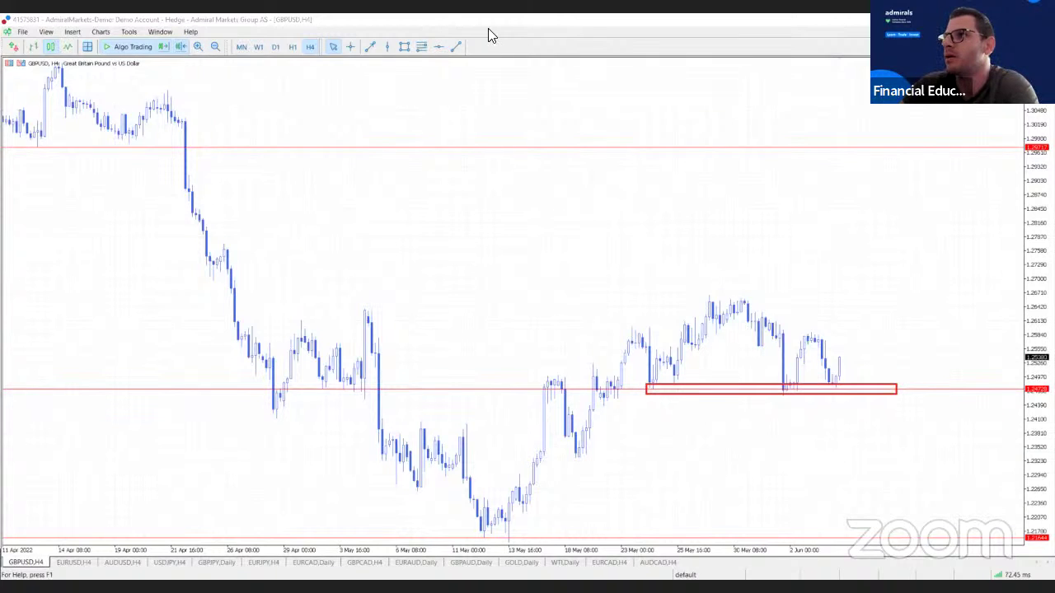
Sketch a falling path with a small pullback from the latest price through the rectangle to the lowest red level, and outline that support zone.
{"action": "mouse_move", "coordinate": [841, 363]}
{"action": "left_mouse_down"}
{"action": "mouse_move", "coordinate": [865, 424]}
{"action": "mouse_move", "coordinate": [892, 432]}
{"action": "mouse_move", "coordinate": [936, 544]}
{"action": "left_mouse_up"}
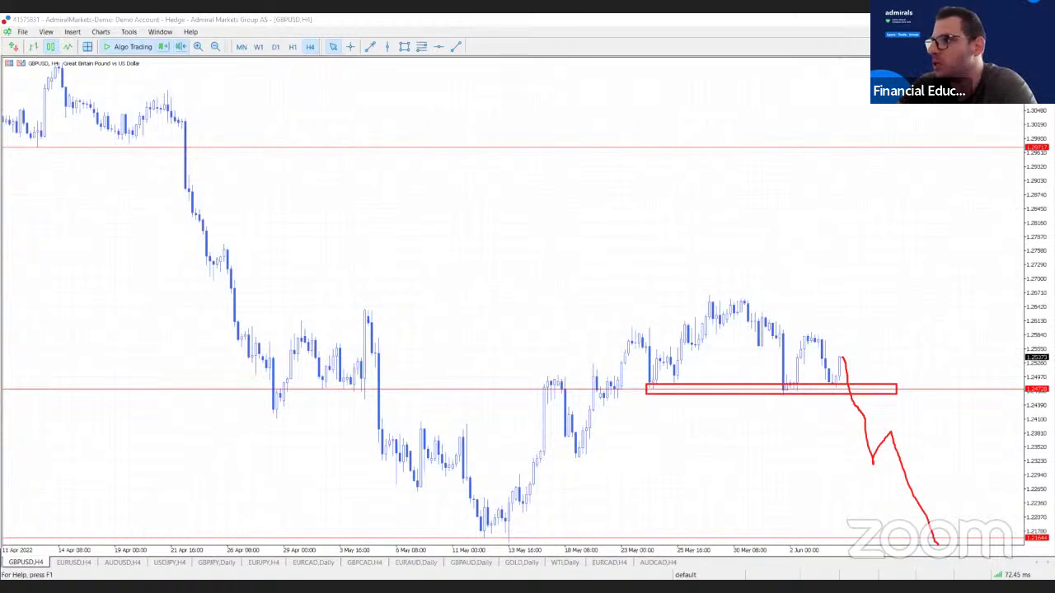
{"action": "mouse_move", "coordinate": [474, 542]}
{"action": "left_mouse_down"}
{"action": "mouse_move", "coordinate": [919, 549]}
{"action": "mouse_move", "coordinate": [1022, 534]}
{"action": "mouse_move", "coordinate": [461, 529]}
{"action": "left_mouse_up"}
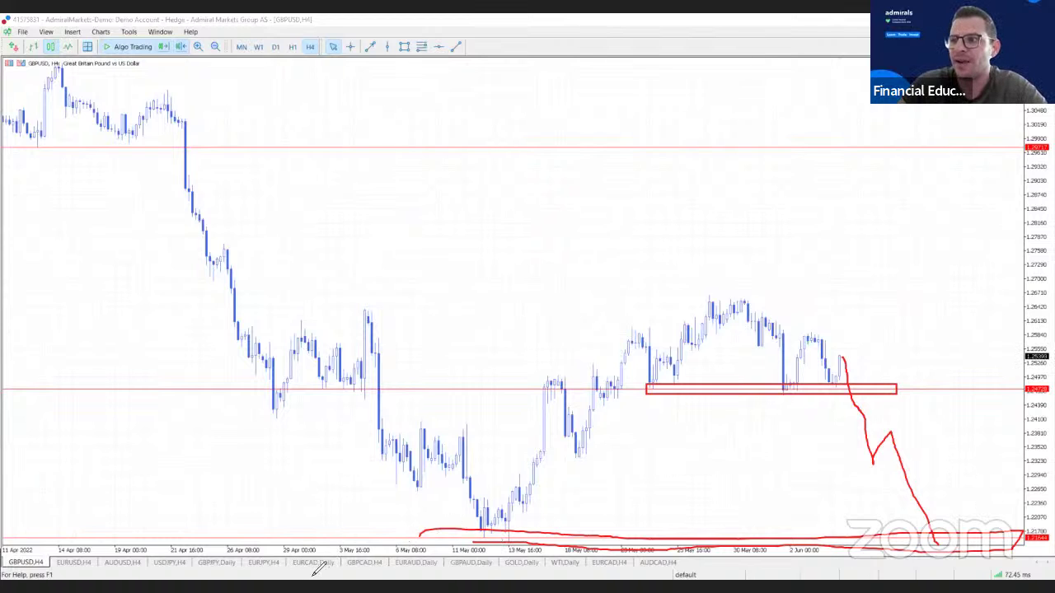
Mark the EURCAD and GBPCAD chart names with freehand strokes.
{"action": "left_click_drag", "start_coordinate": [306, 569], "coordinate": [364, 569]}
{"action": "left_click_drag", "start_coordinate": [288, 571], "coordinate": [286, 560]}
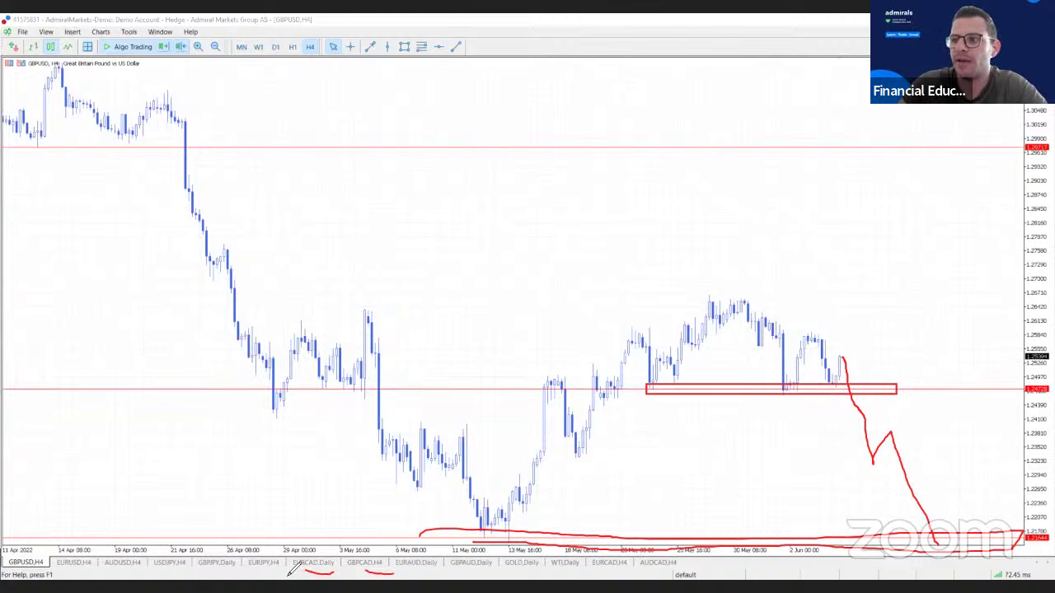